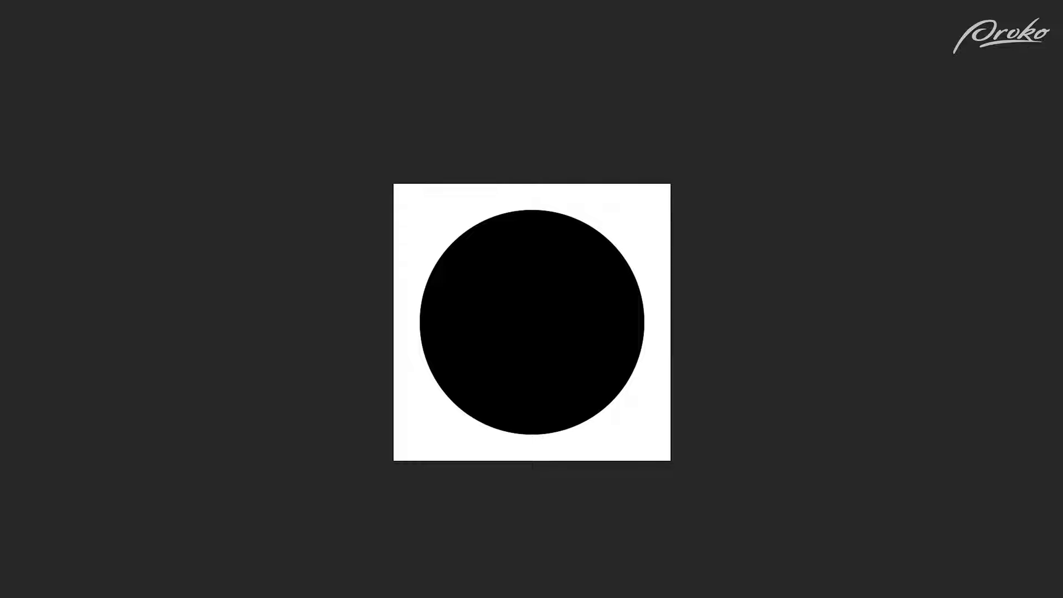
# Define the black circle image as a brush preset named Round and paint a curved test stroke with it.
pyautogui.click(62, 9)
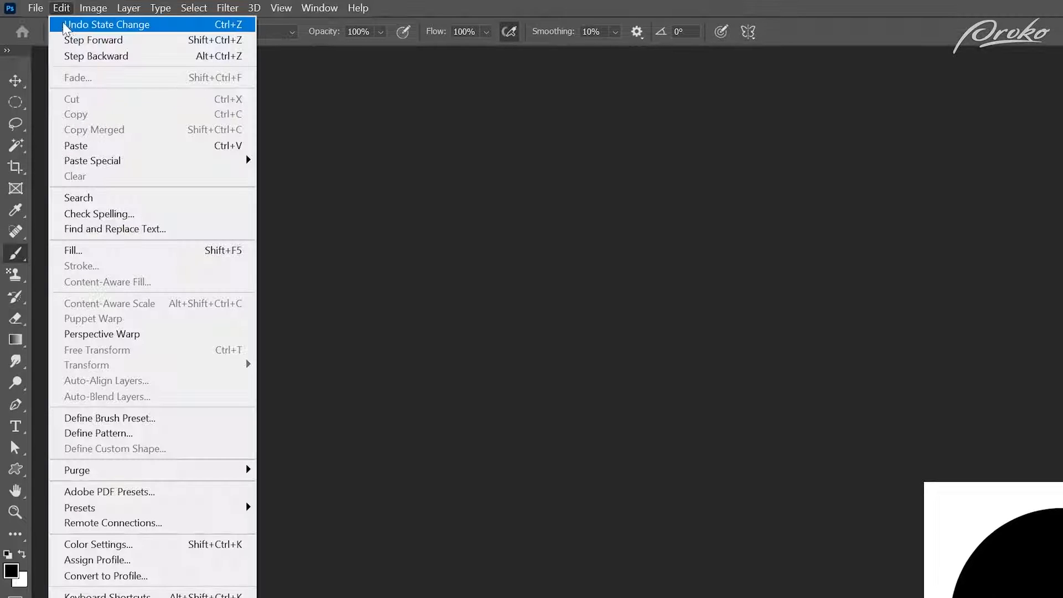
pyautogui.click(193, 423)
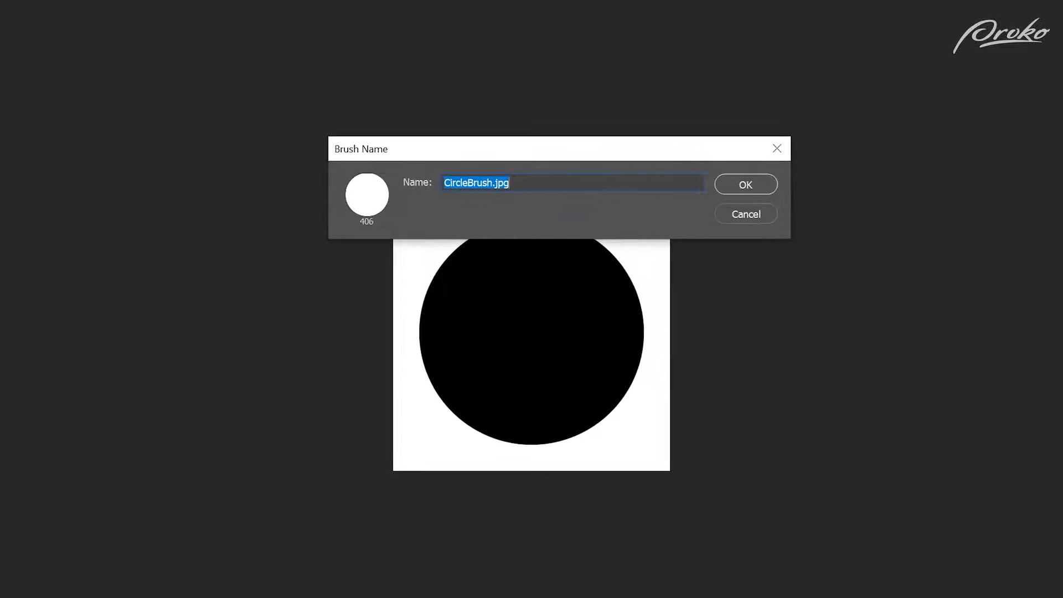
pyautogui.write('Round')
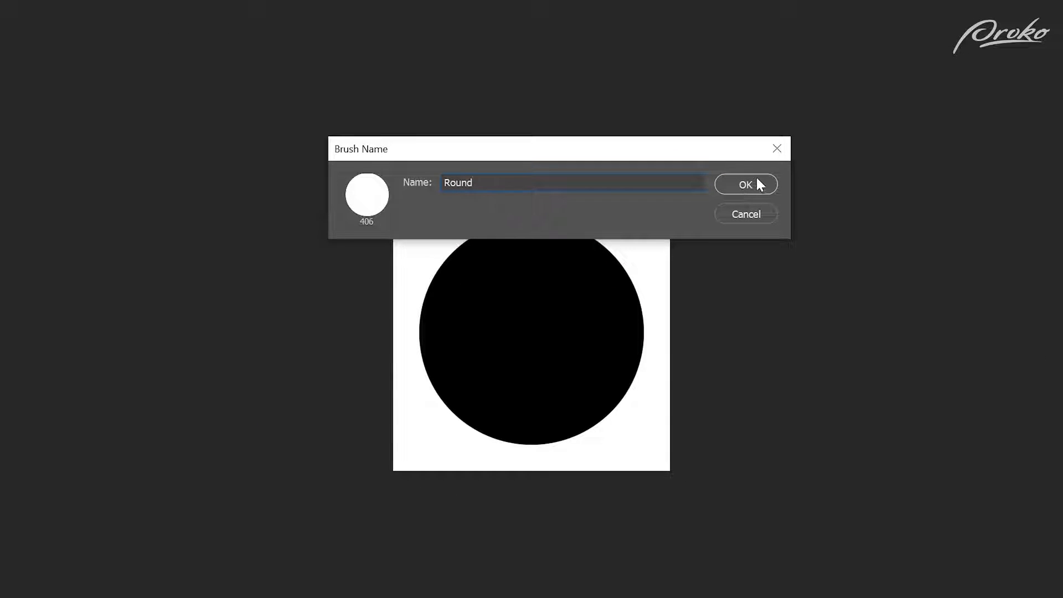
pyautogui.click(751, 184)
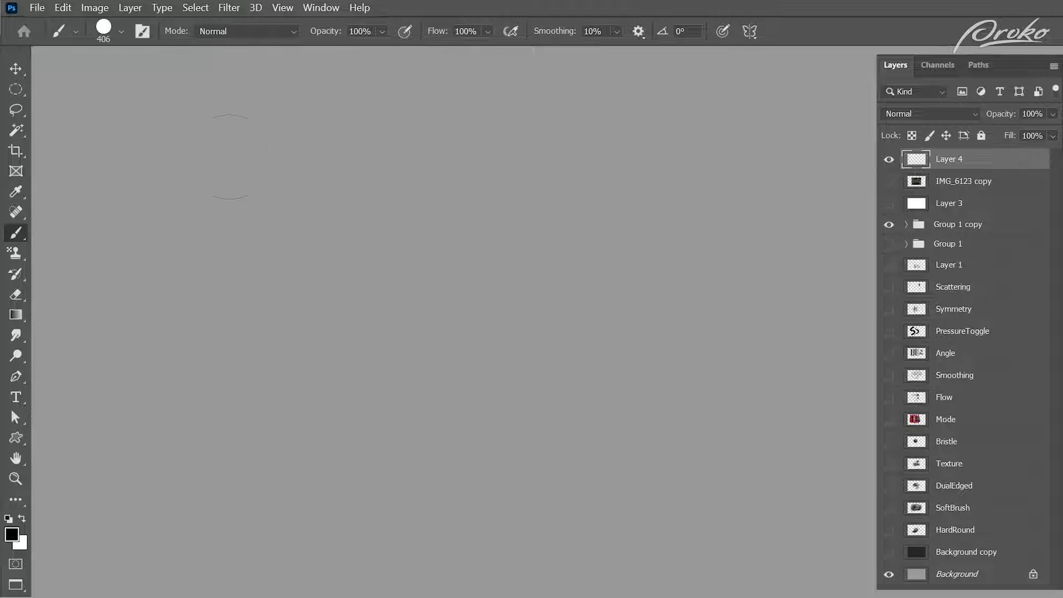
pyautogui.rightClick(201, 119)
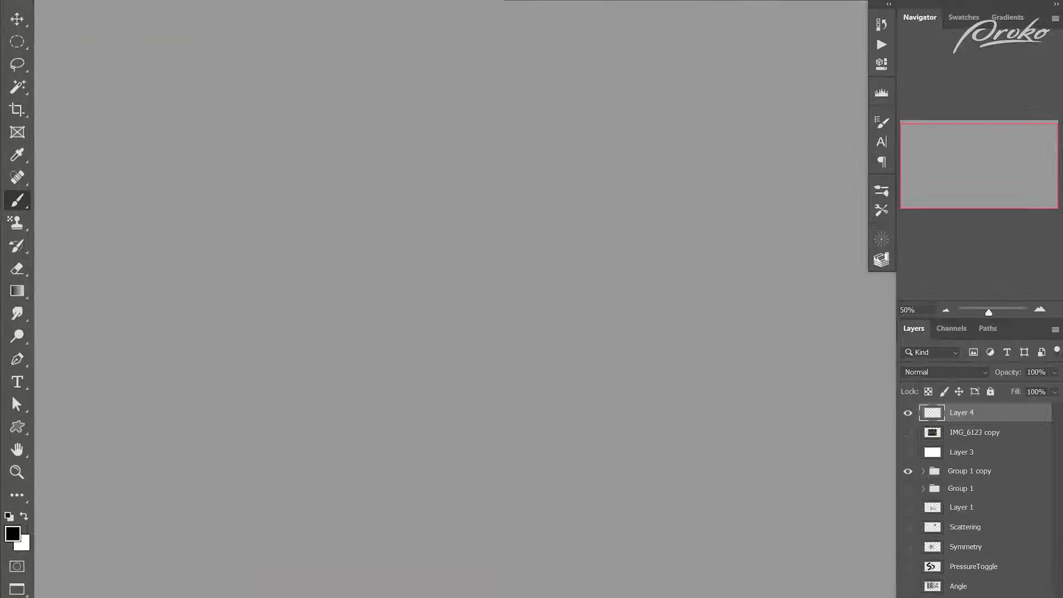
pyautogui.moveTo(191, 185)
pyautogui.mouseDown()
pyautogui.moveTo(304, 114)
pyautogui.moveTo(380, 304)
pyautogui.moveTo(423, 285)
pyautogui.mouseUp()
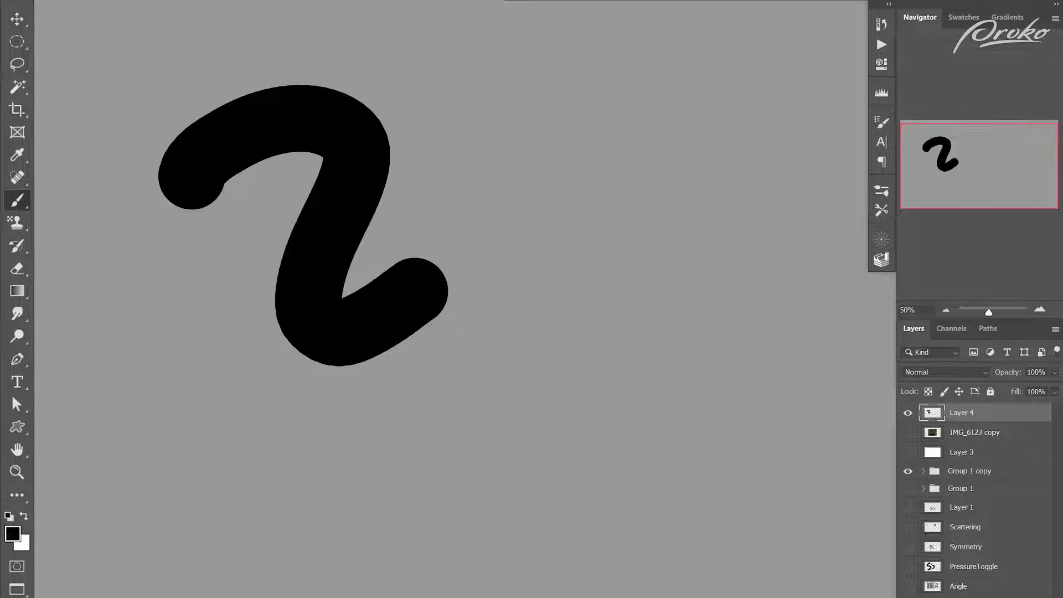
# Enable Transfer and Shape Dynamics for the brush, control size by Pen Pressure with 79% minimum diameter, and paint a test stroke.
pyautogui.click(882, 121)
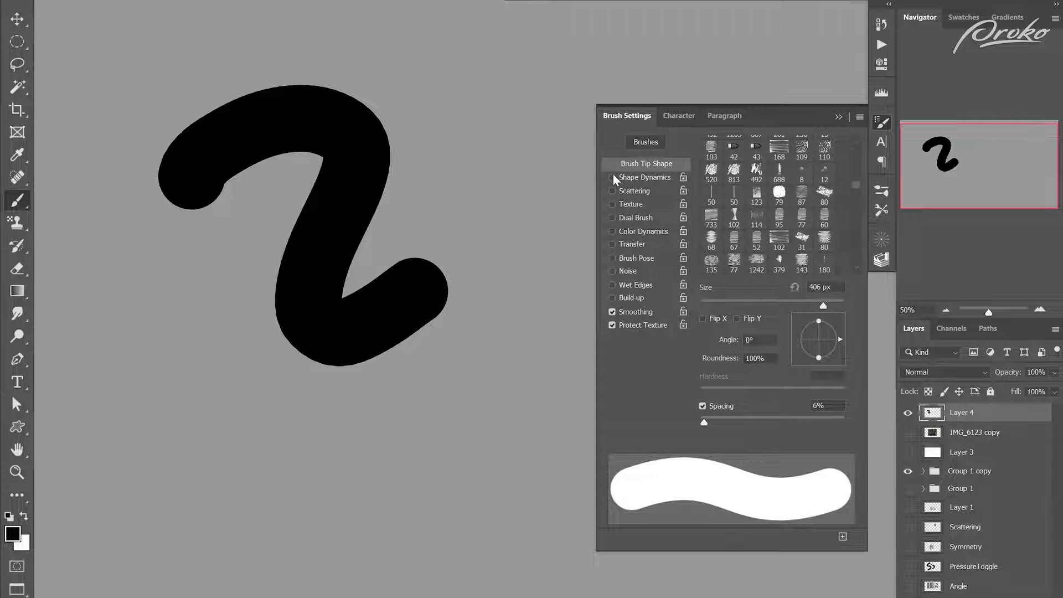
pyautogui.click(631, 244)
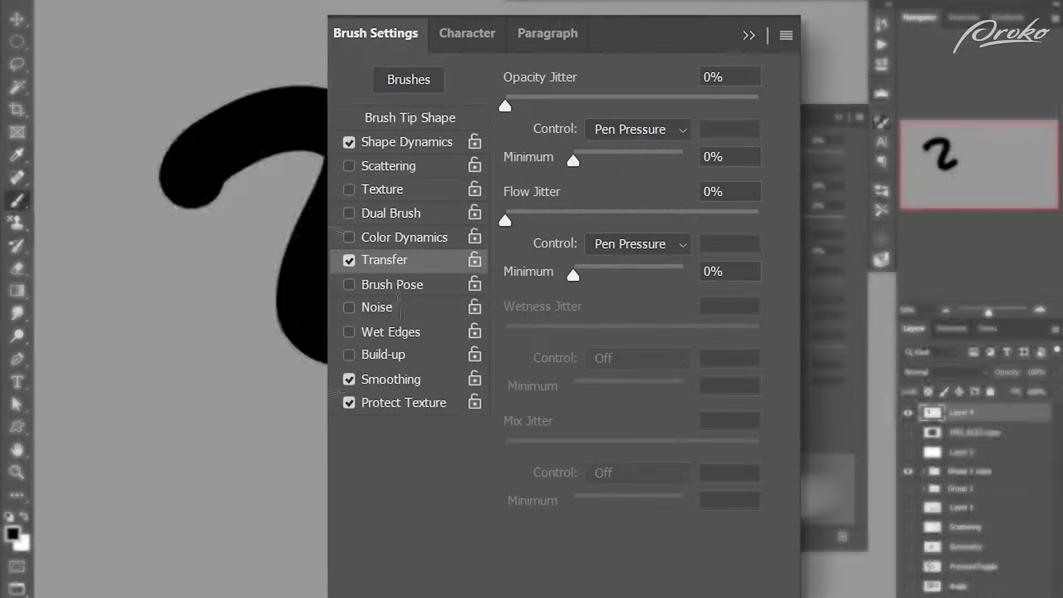
pyautogui.click(422, 140)
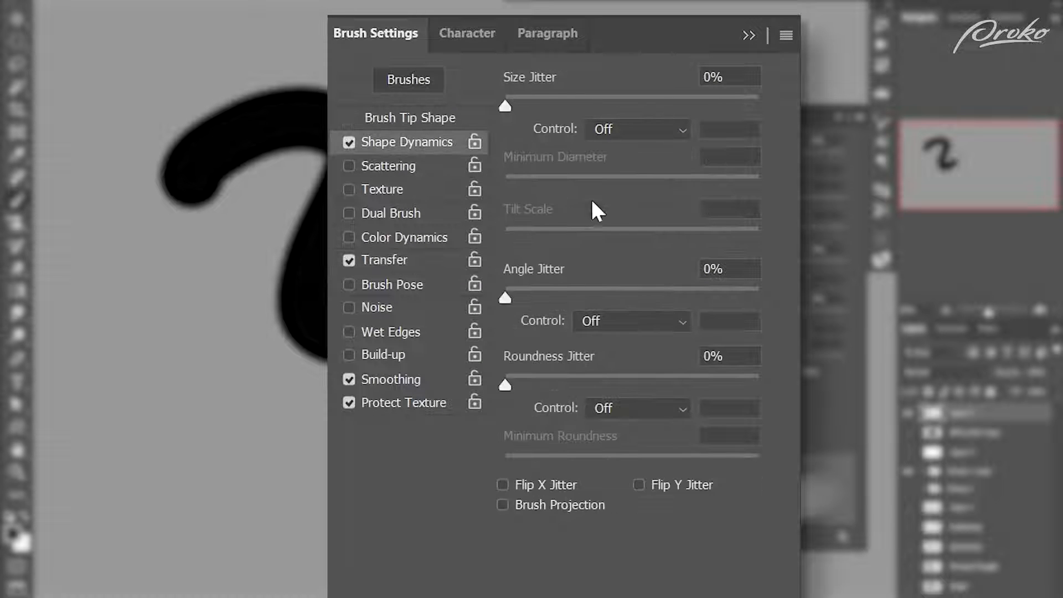
pyautogui.click(633, 133)
pyautogui.click(641, 208)
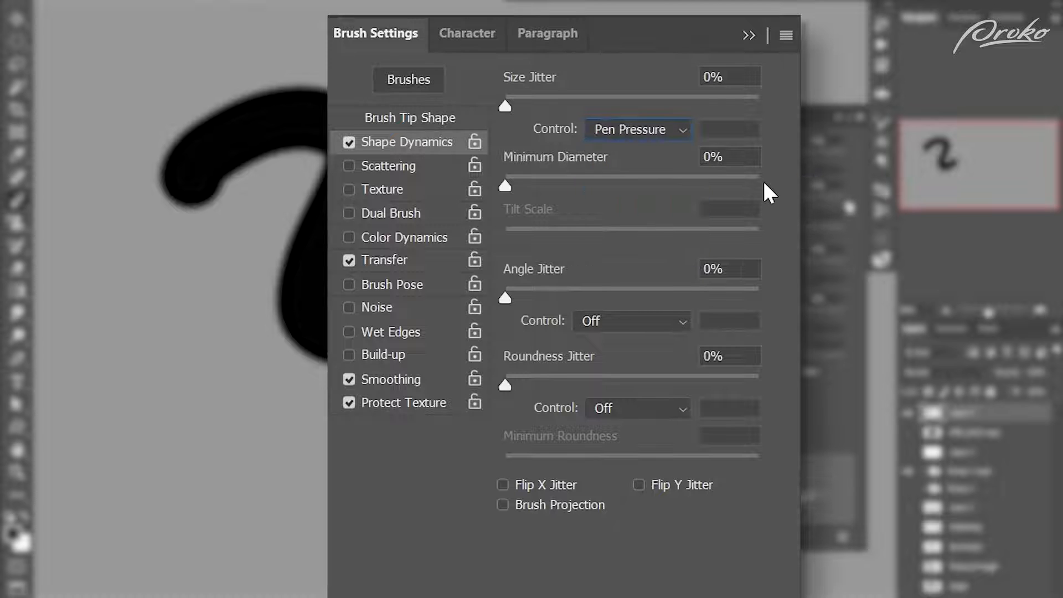
pyautogui.moveTo(532, 187); pyautogui.dragTo(705, 185)
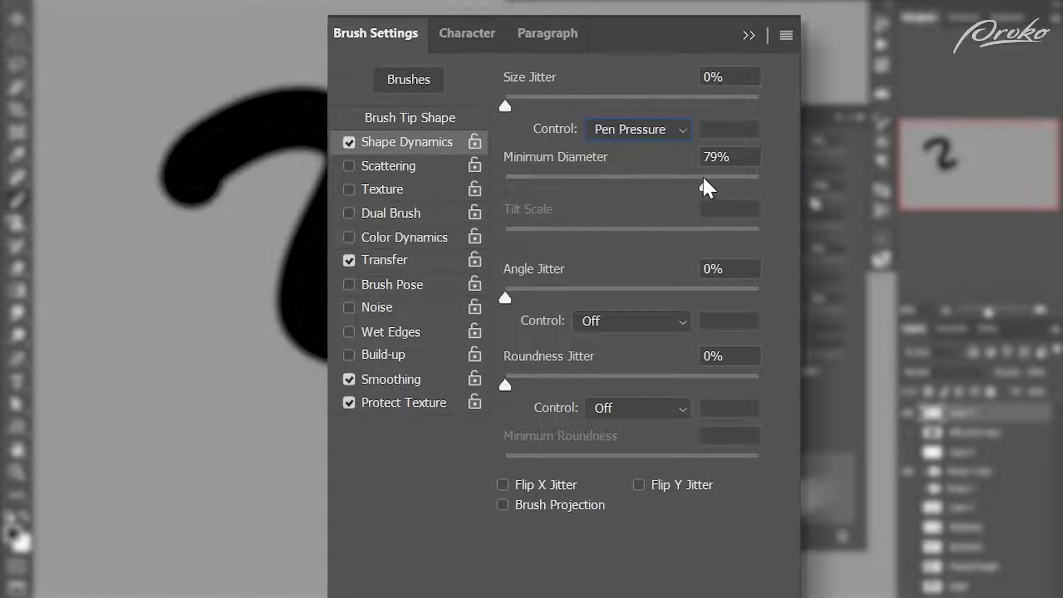
pyautogui.click(884, 127)
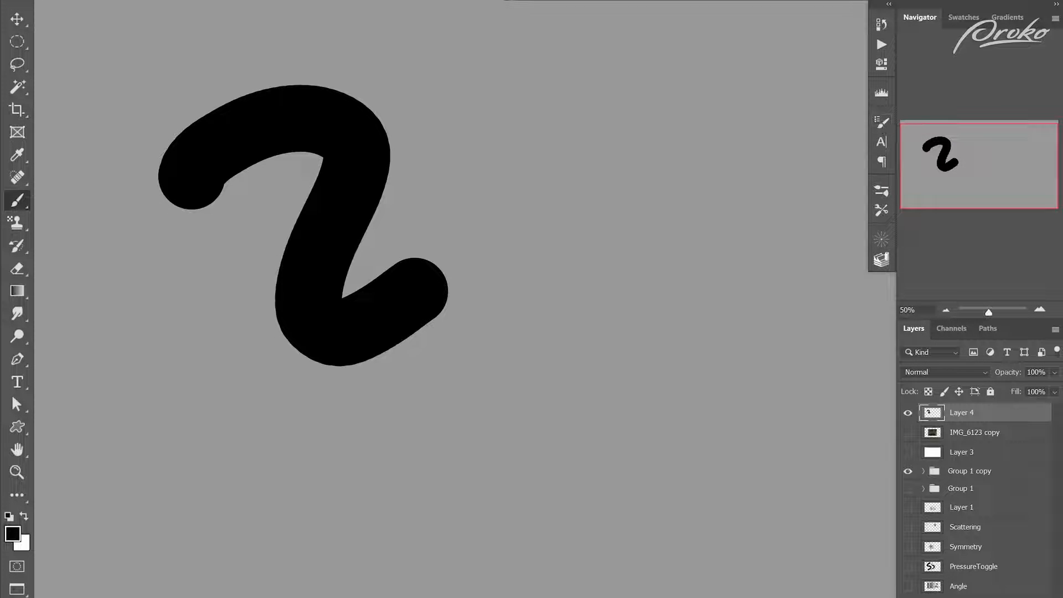
pyautogui.moveTo(655, 210)
pyautogui.mouseDown()
pyautogui.moveTo(692, 360)
pyautogui.moveTo(625, 459)
pyautogui.moveTo(581, 321)
pyautogui.moveTo(459, 424)
pyautogui.moveTo(443, 553)
pyautogui.moveTo(714, 482)
pyautogui.moveTo(813, 526)
pyautogui.mouseUp()
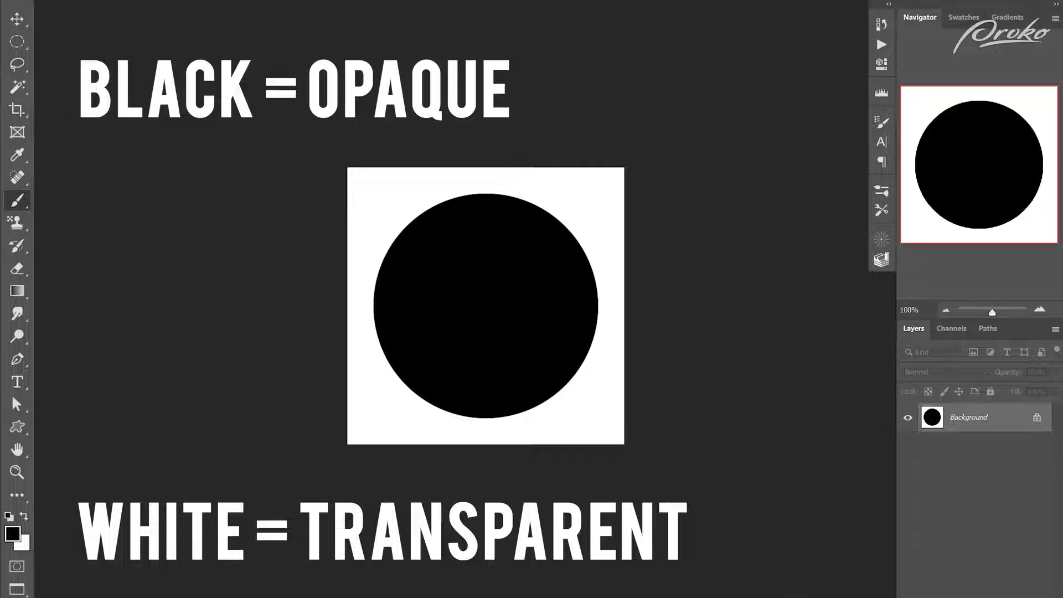
# Invert the circle image's colours and define it as a brush preset under the suggested name.
pyautogui.hotkey('ctrl', 'i')
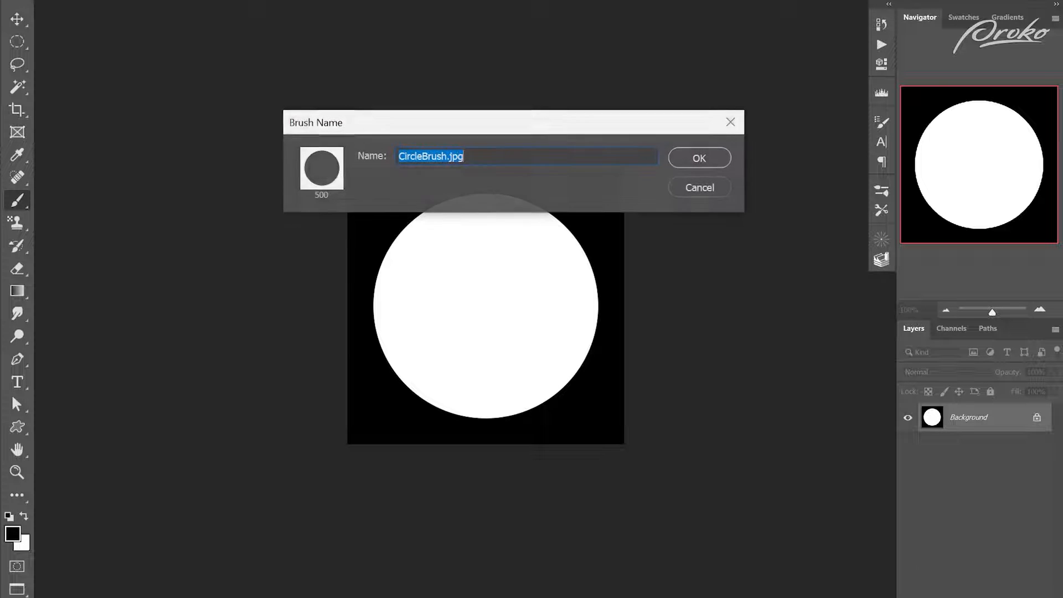
pyautogui.click(700, 154)
# Stamp the inverted circle brush four times in black in a row across the upper part of the canvas.
pyautogui.click(266, 168)
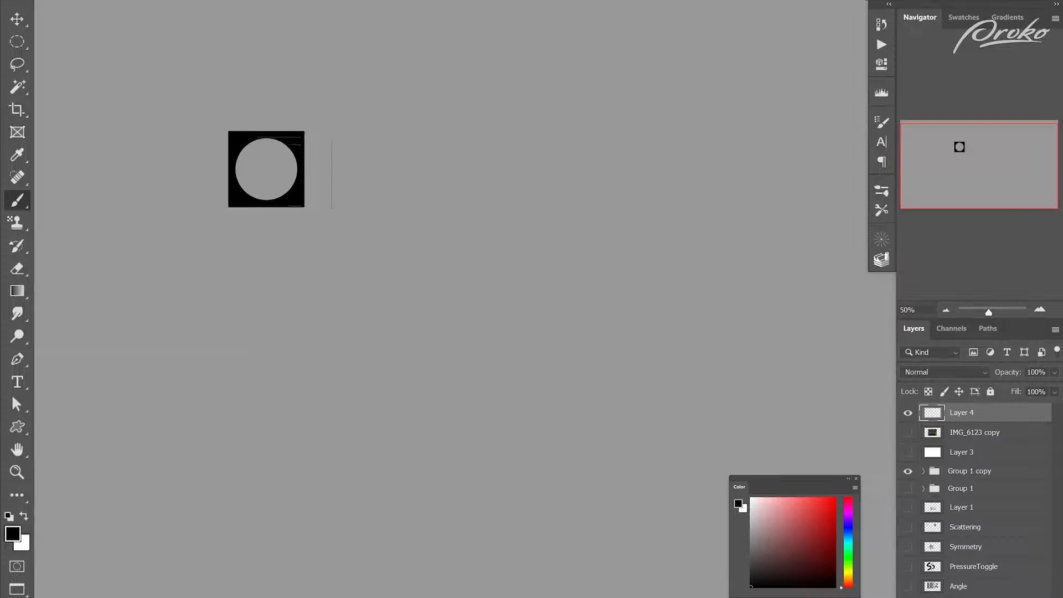
pyautogui.click(375, 171)
pyautogui.click(479, 186)
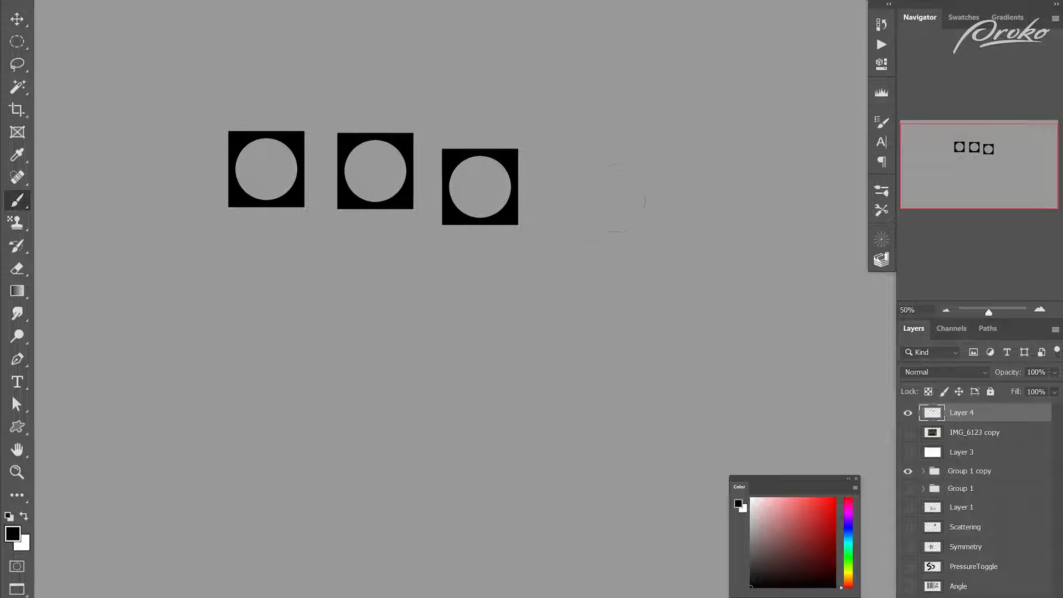
pyautogui.click(614, 195)
# Change the foreground colour to red and stamp six red copies of the brush beside and below the black row.
pyautogui.click(825, 508)
pyautogui.click(716, 189)
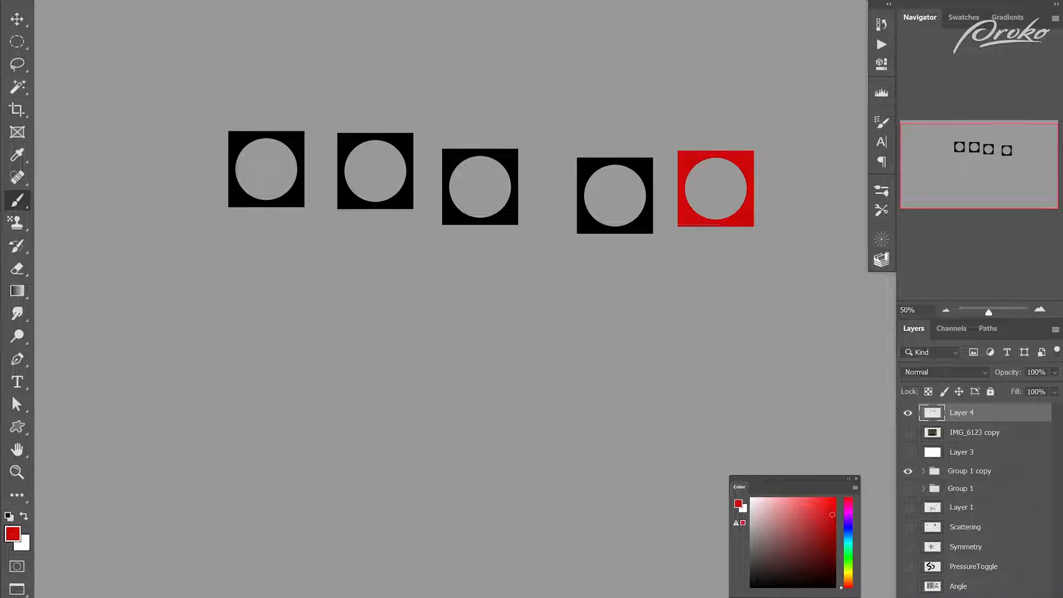
pyautogui.click(681, 262)
pyautogui.click(613, 309)
pyautogui.click(527, 311)
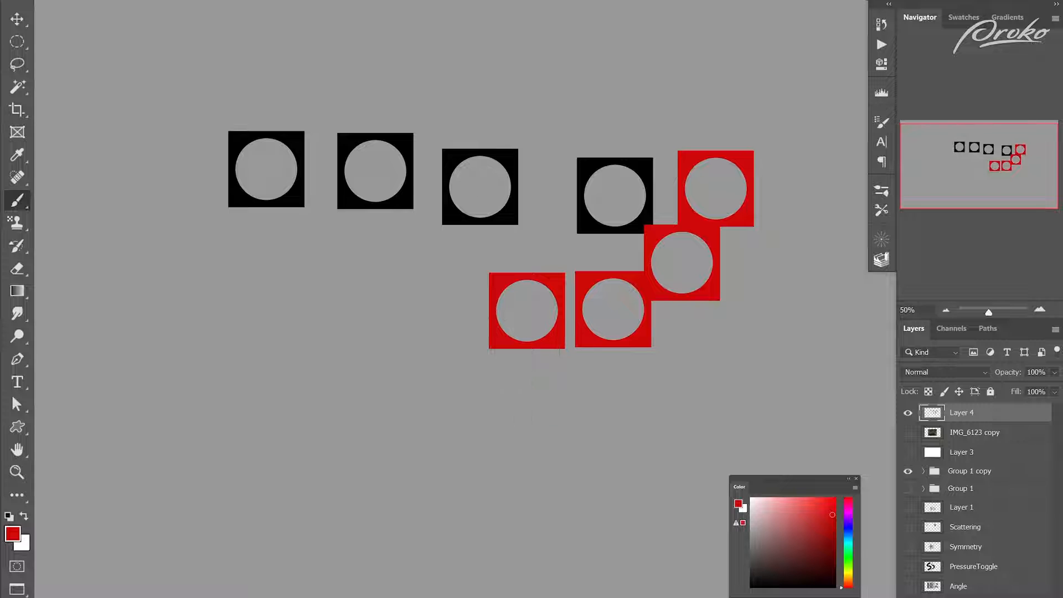
pyautogui.click(556, 383)
pyautogui.click(639, 406)
# Change the foreground colour back to black and stamp the brush again beside the red copies.
pyautogui.moveTo(774, 563); pyautogui.dragTo(750, 586)
pyautogui.click(719, 337)
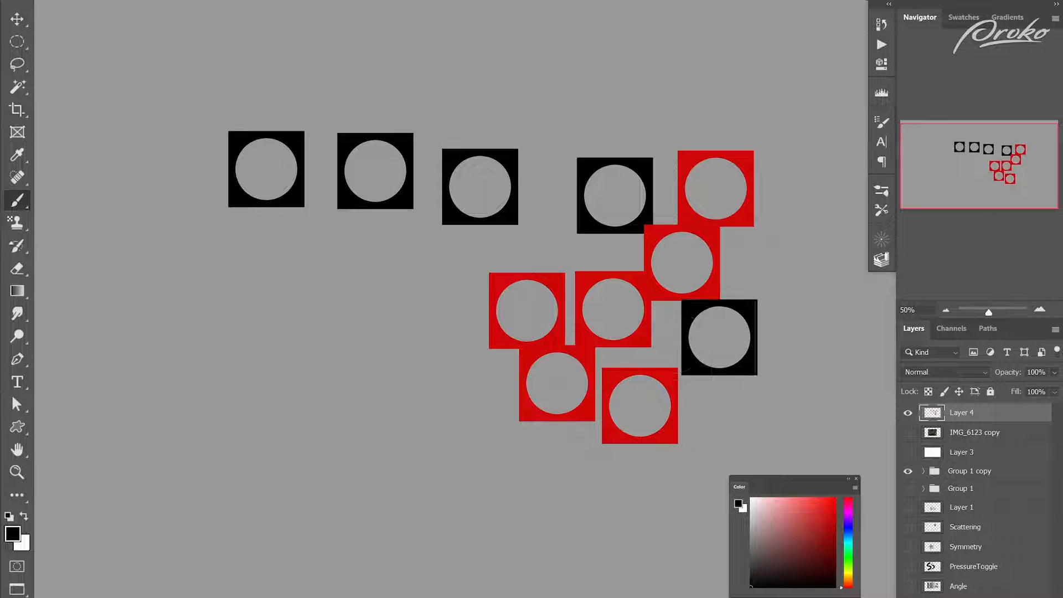
pyautogui.click(668, 340)
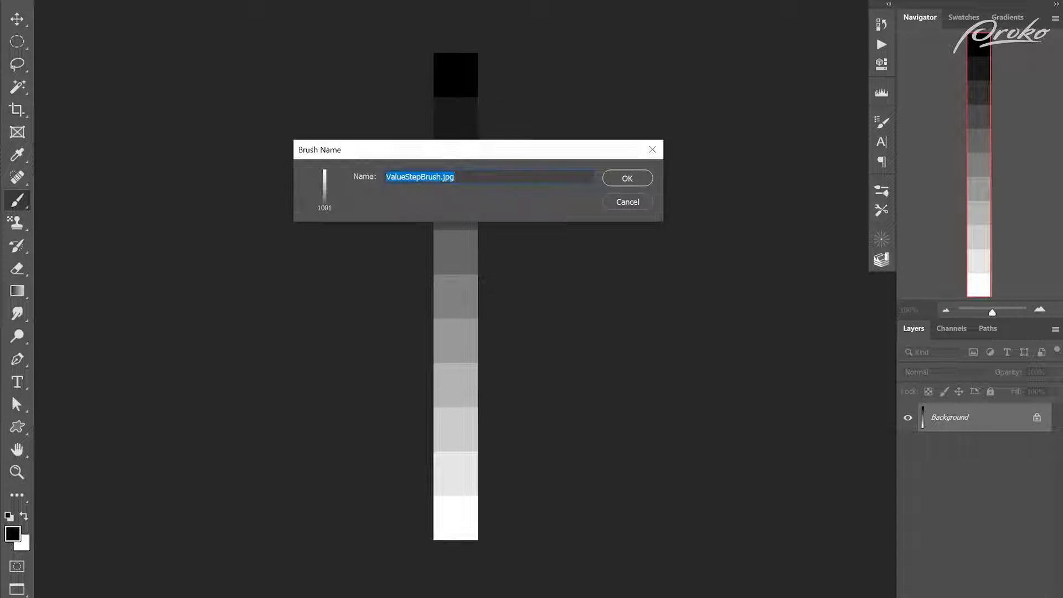
# Save the grayscale value-step strip as a brush preset and paint a long horizontal black stroke with it across the canvas.
pyautogui.click(625, 182)
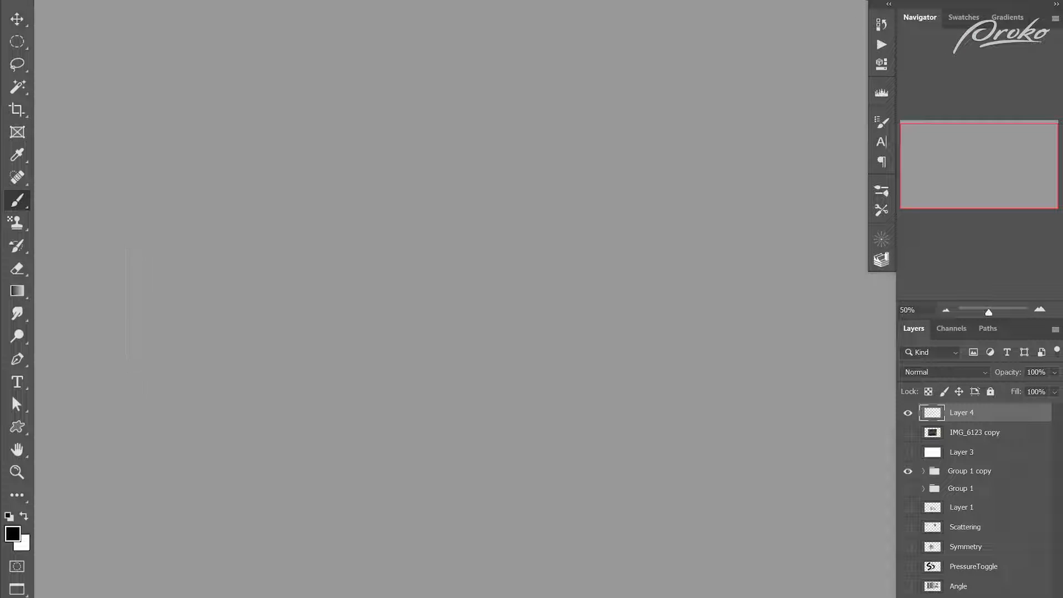
pyautogui.moveTo(131, 310); pyautogui.dragTo(775, 310)
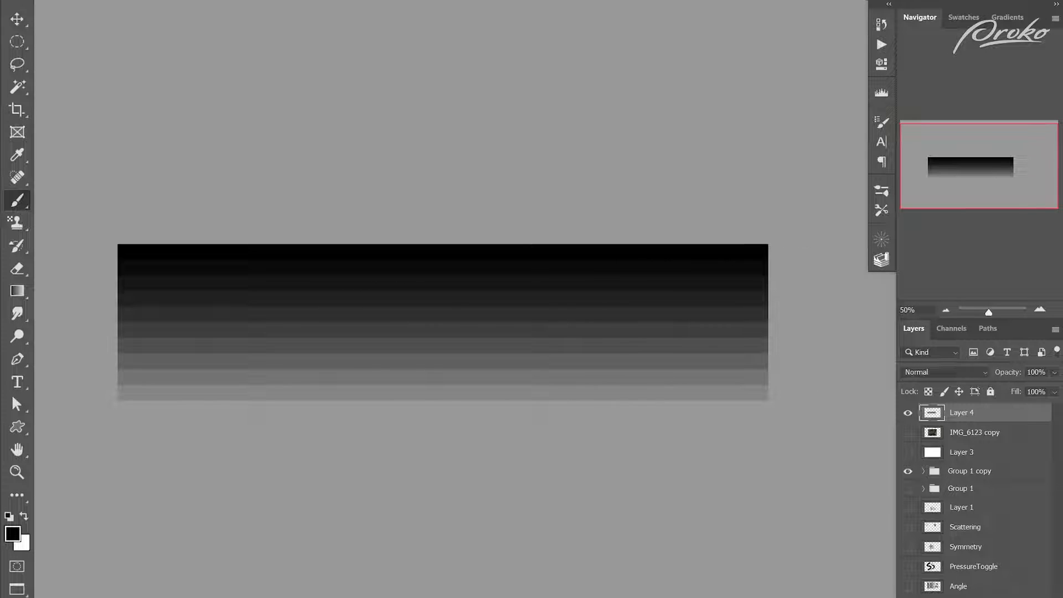
# Change the foreground colour to blue and paint a second long value-step stroke across the upper part of the black one.
pyautogui.click(12, 534)
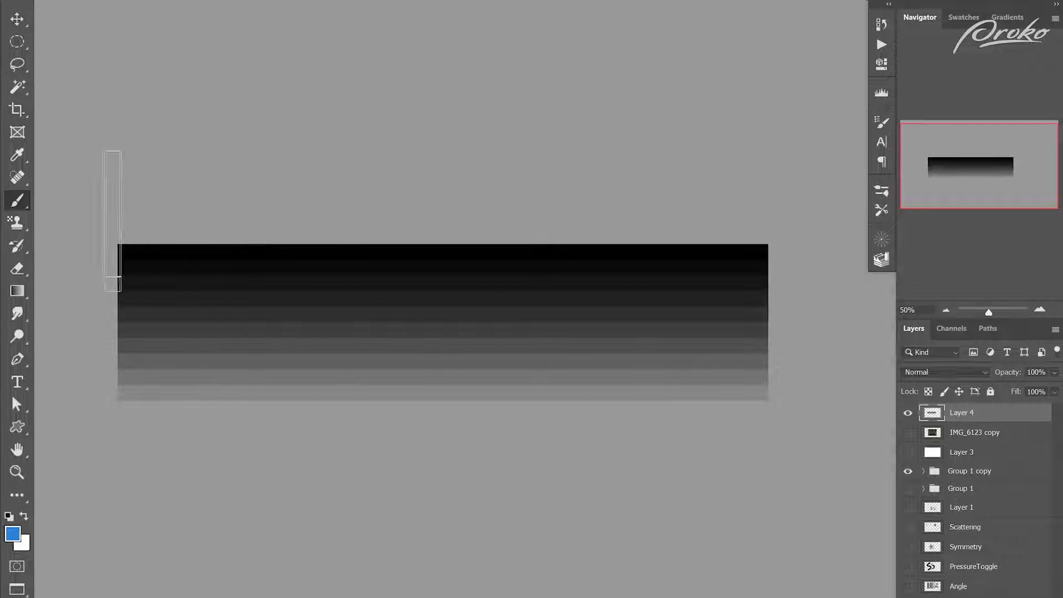
pyautogui.moveTo(92, 252)
pyautogui.mouseDown()
pyautogui.moveTo(103, 235)
pyautogui.moveTo(274, 217)
pyautogui.moveTo(835, 217)
pyautogui.mouseUp()
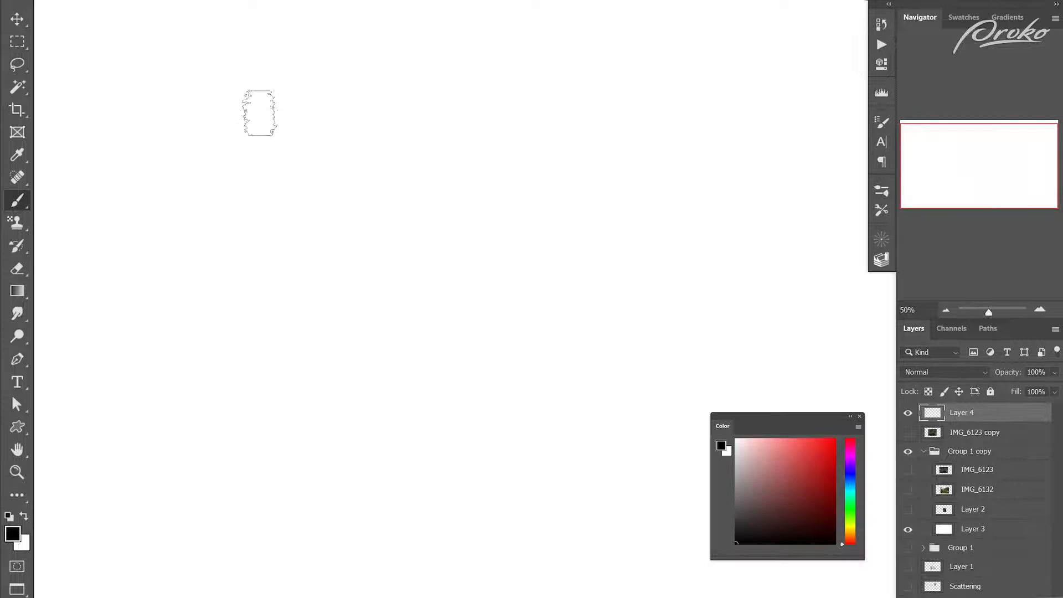
# Paint a rough black blot on the white canvas with two different textured brushes and break it up with white strokes.
pyautogui.moveTo(249, 111)
pyautogui.mouseDown()
pyautogui.moveTo(230, 154)
pyautogui.moveTo(178, 125)
pyautogui.moveTo(168, 178)
pyautogui.moveTo(221, 237)
pyautogui.moveTo(299, 180)
pyautogui.moveTo(299, 207)
pyautogui.mouseUp()
pyautogui.rightClick(310, 199)
pyautogui.doubleClick(479, 365)
pyautogui.moveTo(153, 130)
pyautogui.mouseDown()
pyautogui.moveTo(193, 152)
pyautogui.moveTo(158, 127)
pyautogui.mouseUp()
pyautogui.keyDown('alt'); pyautogui.click(242, 89); pyautogui.keyUp('alt')
pyautogui.moveTo(242, 100)
pyautogui.mouseDown()
pyautogui.moveTo(213, 149)
pyautogui.moveTo(141, 155)
pyautogui.mouseUp()
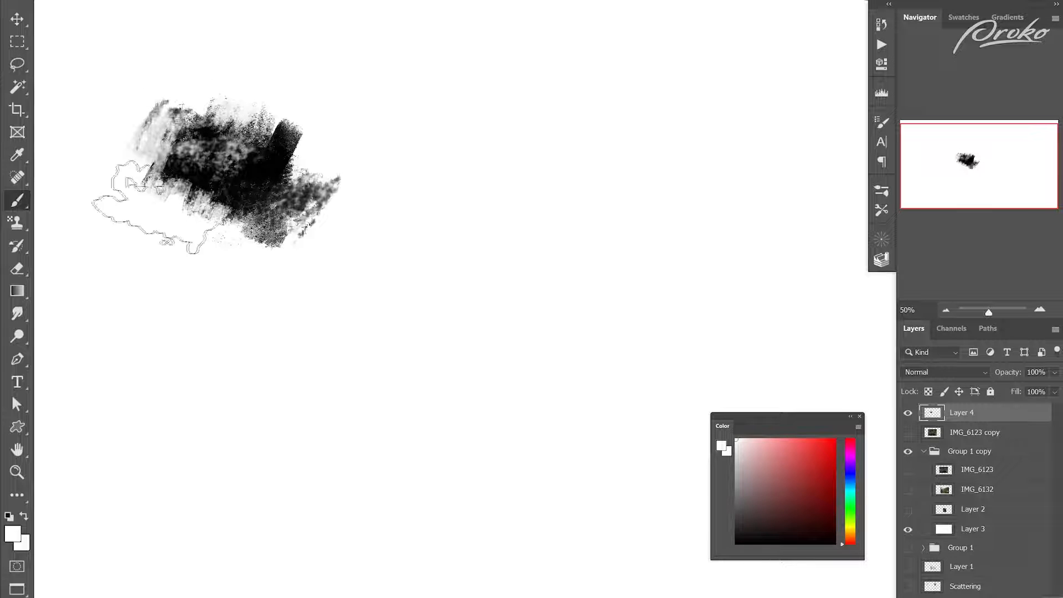
pyautogui.moveTo(260, 177); pyautogui.dragTo(299, 205)
# Switch to another textured brush, sample black from the blot, and extend the blot's upper and lower edges with strokes.
pyautogui.rightClick(261, 250)
pyautogui.doubleClick(545, 353)
pyautogui.keyDown('alt'); pyautogui.click(288, 135); pyautogui.keyUp('alt')
pyautogui.moveTo(248, 83); pyautogui.dragTo(224, 181)
pyautogui.hotkey('ctrl', 'z')
pyautogui.moveTo(233, 105)
pyautogui.mouseDown()
pyautogui.moveTo(255, 166)
pyautogui.moveTo(232, 119)
pyautogui.moveTo(186, 183)
pyautogui.moveTo(188, 212)
pyautogui.moveTo(267, 252)
pyautogui.mouseUp()
pyautogui.moveTo(193, 191); pyautogui.dragTo(166, 219)
pyautogui.moveTo(152, 227); pyautogui.dragTo(202, 241)
pyautogui.moveTo(188, 182); pyautogui.dragTo(175, 216)
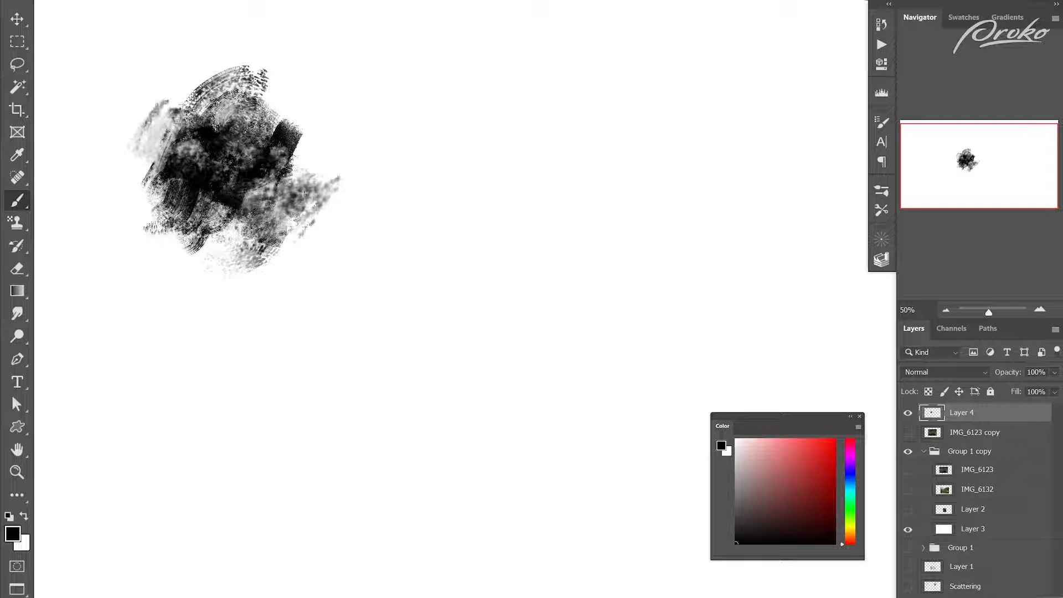
# Add more textured black strokes around the blot to fill it out into a roughly round shape.
pyautogui.moveTo(231, 119); pyautogui.dragTo(145, 132)
pyautogui.moveTo(216, 205); pyautogui.dragTo(246, 237)
pyautogui.moveTo(269, 166); pyautogui.dragTo(249, 207)
pyautogui.moveTo(263, 208)
pyautogui.mouseDown()
pyautogui.moveTo(296, 160)
pyautogui.moveTo(266, 238)
pyautogui.mouseUp()
pyautogui.moveTo(266, 238); pyautogui.dragTo(215, 241)
pyautogui.moveTo(302, 180); pyautogui.dragTo(284, 102)
pyautogui.moveTo(296, 158); pyautogui.dragTo(310, 180)
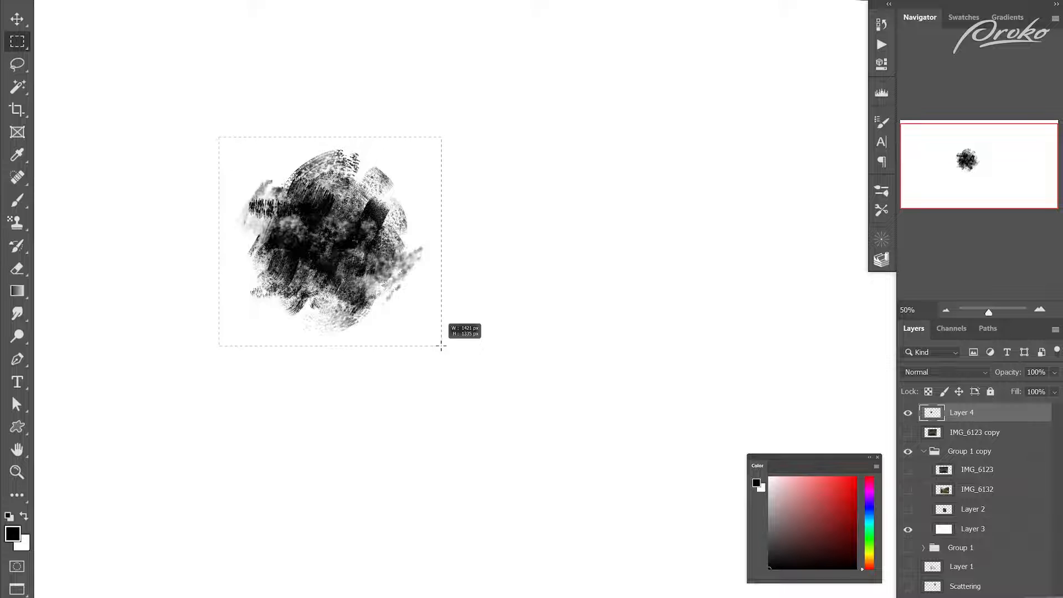
# Select the textured blot with a rectangular marquee of about 1421 × 1335 px, define it as a brush preset, and deselect.
pyautogui.moveTo(441, 346); pyautogui.dragTo(441, 346)
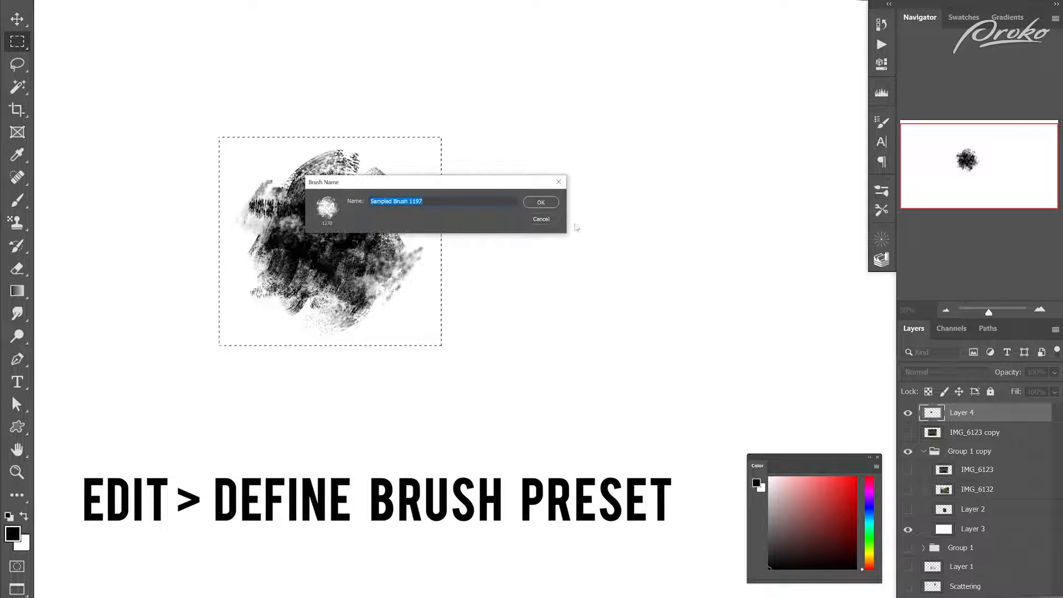
pyautogui.click(541, 203)
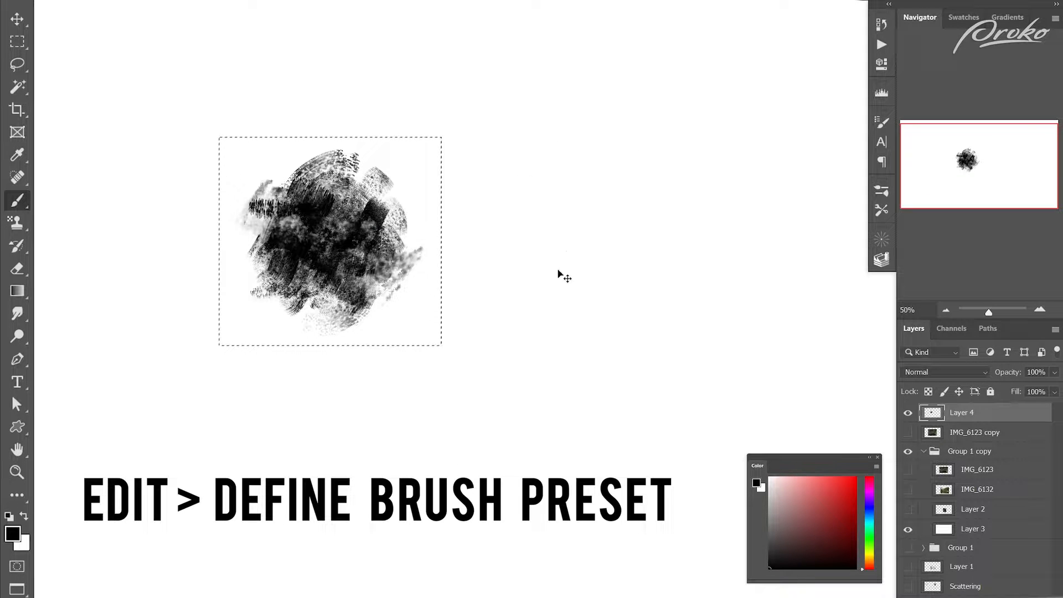
pyautogui.hotkey('ctrl', 'd')
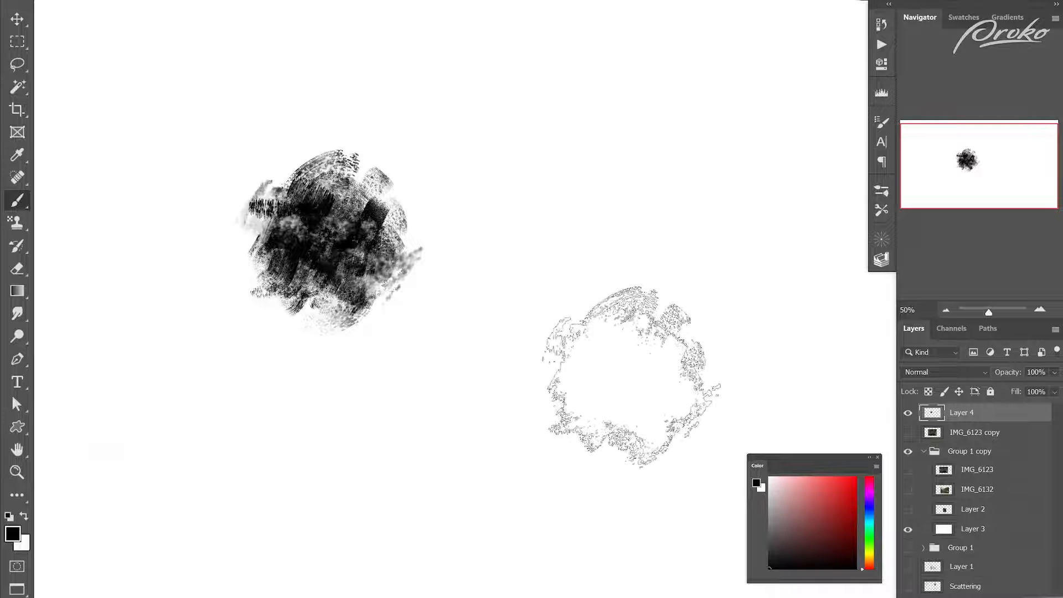
# Add a new layer and try a large test stroke with the newly sampled textured brush.
pyautogui.hotkey('ctrl', 'shift', 'alt', 'n')
pyautogui.moveTo(700, 119)
pyautogui.mouseDown()
pyautogui.moveTo(675, 176)
pyautogui.moveTo(736, 281)
pyautogui.moveTo(620, 297)
pyautogui.moveTo(554, 451)
pyautogui.moveTo(538, 342)
pyautogui.moveTo(596, 224)
pyautogui.moveTo(509, 142)
pyautogui.moveTo(590, 175)
pyautogui.moveTo(536, 330)
pyautogui.moveTo(466, 442)
pyautogui.moveTo(360, 487)
pyautogui.mouseUp()
pyautogui.hotkey('ctrl', 'z')
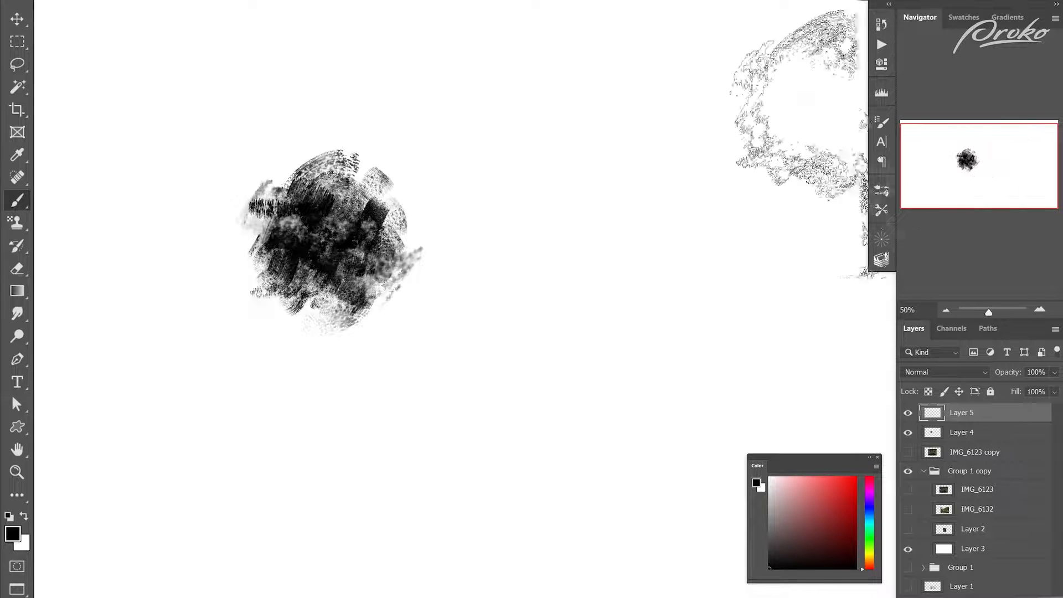
# Lower the textured brush's spacing slightly and enable pen-pressure Transfer with 20% opacity jitter and 32% flow jitter.
pyautogui.press('F5')
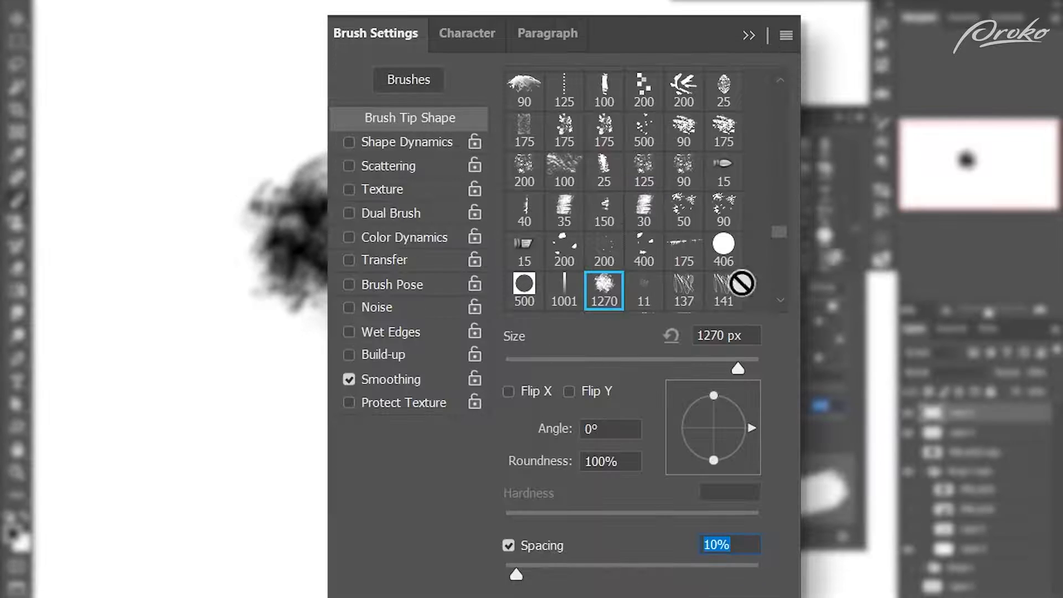
pyautogui.moveTo(515, 574); pyautogui.dragTo(513, 575)
pyautogui.click(347, 263)
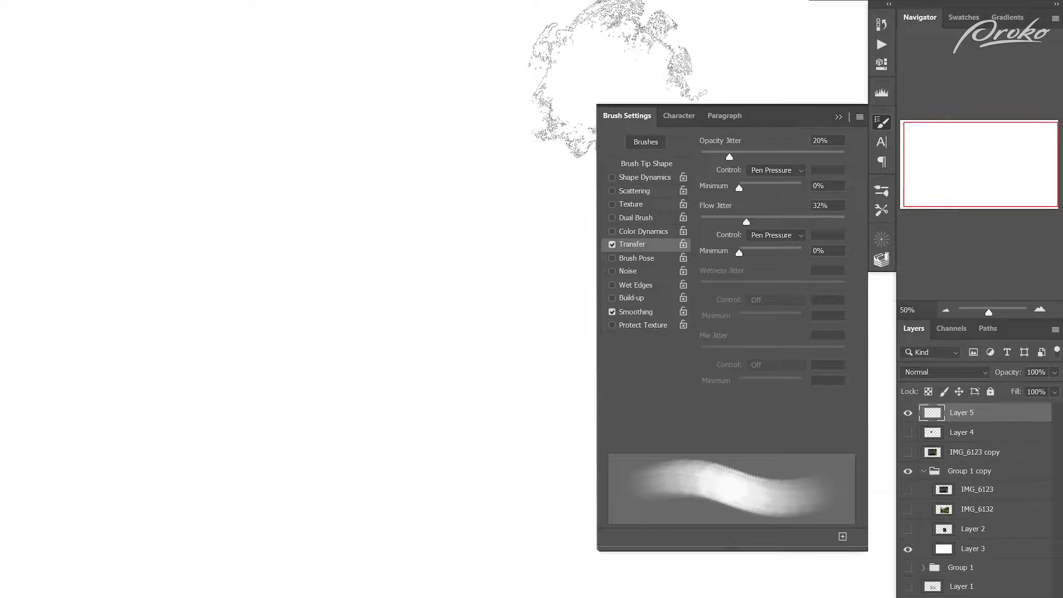
# Paint a large S-shaped test stroke with the textured brush on the new layer.
pyautogui.moveTo(617, 78)
pyautogui.mouseDown()
pyautogui.moveTo(501, 61)
pyautogui.moveTo(119, 213)
pyautogui.moveTo(310, 310)
pyautogui.moveTo(451, 334)
pyautogui.mouseUp()
pyautogui.moveTo(617, 335)
pyautogui.mouseDown()
pyautogui.moveTo(571, 405)
pyautogui.moveTo(473, 439)
pyautogui.moveTo(213, 452)
pyautogui.moveTo(191, 435)
pyautogui.mouseUp()
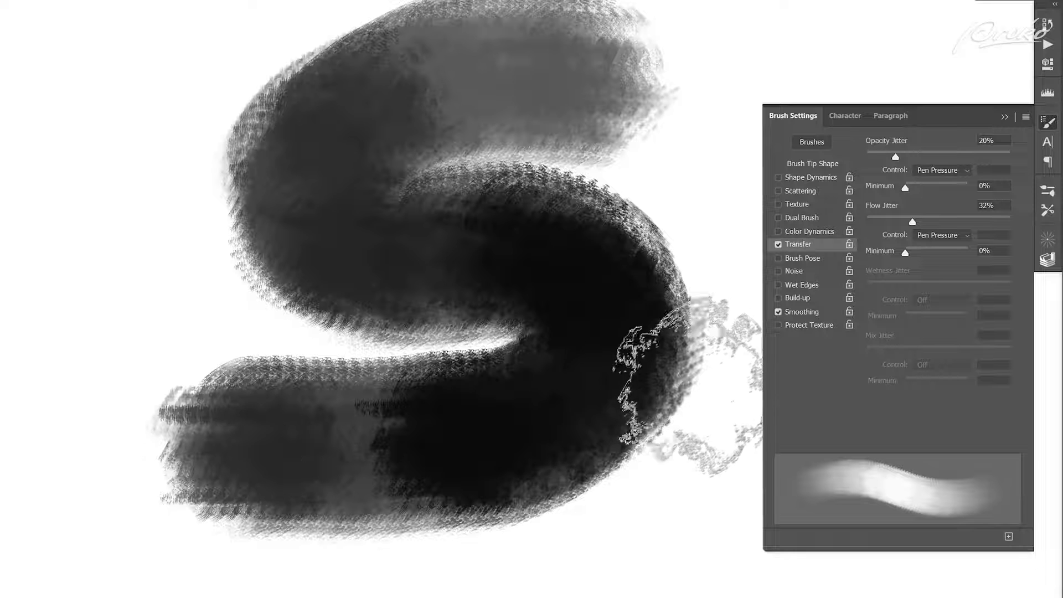
# Enable Shape Dynamics with the Angle Jitter control set to Direction, and paint a large test stroke.
pyautogui.click(789, 177)
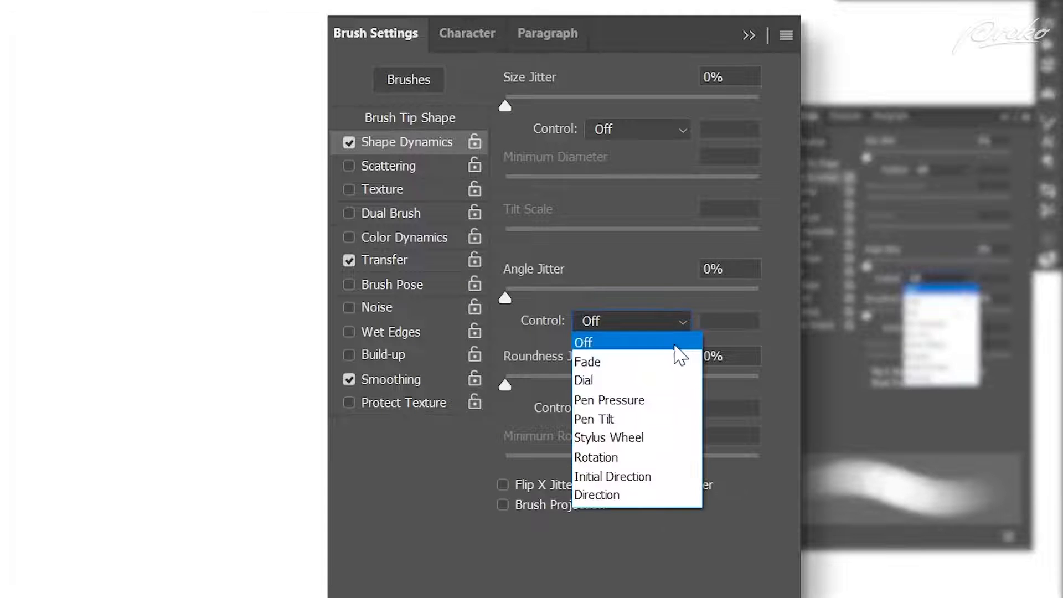
pyautogui.click(629, 494)
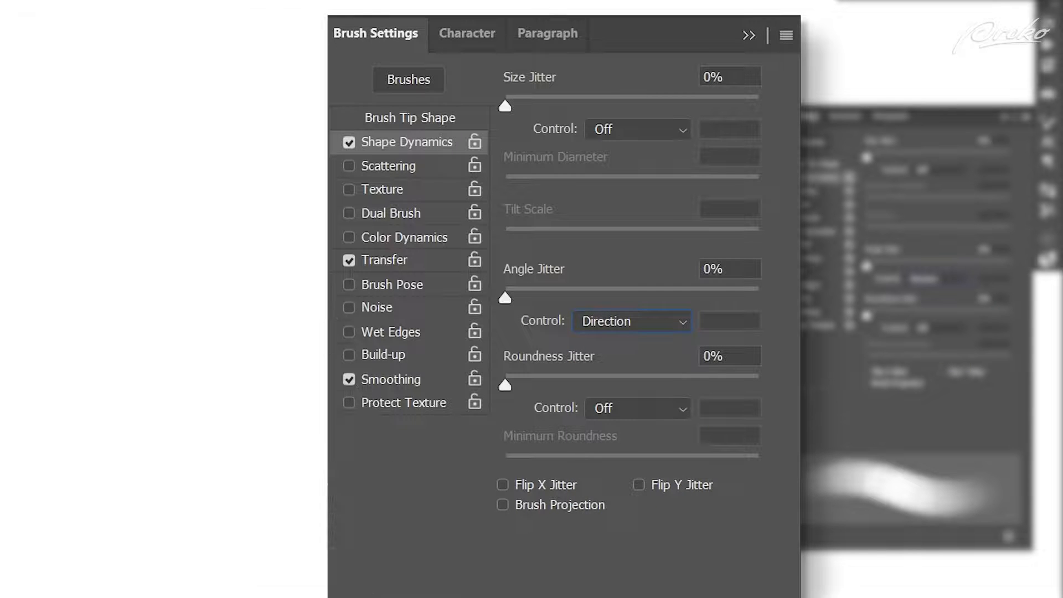
pyautogui.moveTo(600, 111)
pyautogui.mouseDown()
pyautogui.moveTo(556, 310)
pyautogui.moveTo(650, 435)
pyautogui.moveTo(384, 415)
pyautogui.moveTo(205, 373)
pyautogui.moveTo(182, 265)
pyautogui.moveTo(122, 199)
pyautogui.moveTo(294, 111)
pyautogui.moveTo(332, 141)
pyautogui.mouseUp()
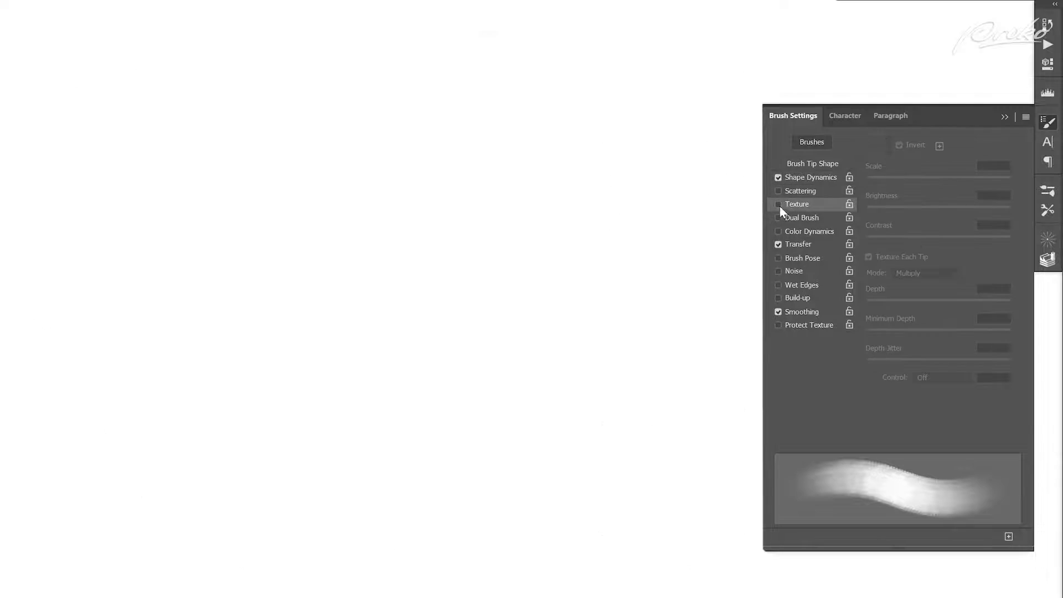
# Enable Texture on the brush and paint a large cloud-like patch of test strokes across the canvas.
pyautogui.click(778, 204)
pyautogui.moveTo(692, 72)
pyautogui.mouseDown()
pyautogui.moveTo(557, 90)
pyautogui.moveTo(560, 188)
pyautogui.moveTo(666, 236)
pyautogui.moveTo(637, 382)
pyautogui.moveTo(466, 360)
pyautogui.moveTo(446, 483)
pyautogui.moveTo(297, 493)
pyautogui.moveTo(294, 309)
pyautogui.mouseUp()
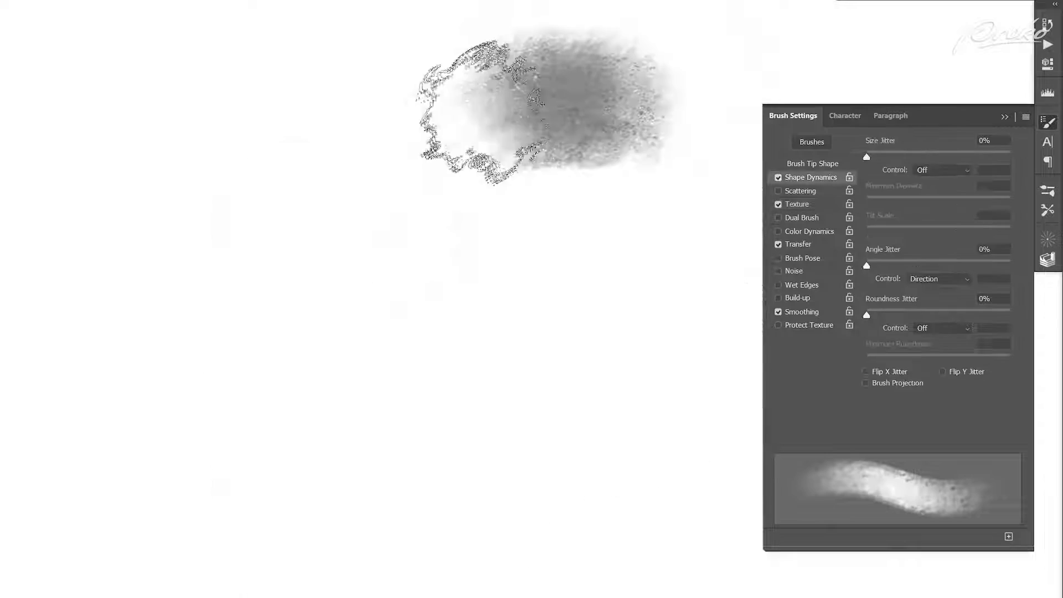
pyautogui.moveTo(482, 110)
pyautogui.mouseDown()
pyautogui.moveTo(487, 210)
pyautogui.moveTo(622, 203)
pyautogui.moveTo(635, 304)
pyautogui.moveTo(487, 321)
pyautogui.moveTo(493, 409)
pyautogui.moveTo(348, 308)
pyautogui.moveTo(314, 423)
pyautogui.moveTo(276, 321)
pyautogui.moveTo(435, 264)
pyautogui.moveTo(371, 280)
pyautogui.moveTo(297, 213)
pyautogui.moveTo(277, 213)
pyautogui.moveTo(280, 264)
pyautogui.moveTo(246, 253)
pyautogui.moveTo(253, 325)
pyautogui.moveTo(213, 368)
pyautogui.moveTo(152, 345)
pyautogui.moveTo(189, 274)
pyautogui.moveTo(355, 149)
pyautogui.moveTo(321, 166)
pyautogui.moveTo(496, 294)
pyautogui.moveTo(500, 405)
pyautogui.moveTo(550, 446)
pyautogui.moveTo(477, 473)
pyautogui.moveTo(490, 514)
pyautogui.moveTo(584, 480)
pyautogui.moveTo(598, 454)
pyautogui.moveTo(522, 417)
pyautogui.moveTo(618, 294)
pyautogui.moveTo(392, 412)
pyautogui.moveTo(548, 504)
pyautogui.mouseUp()
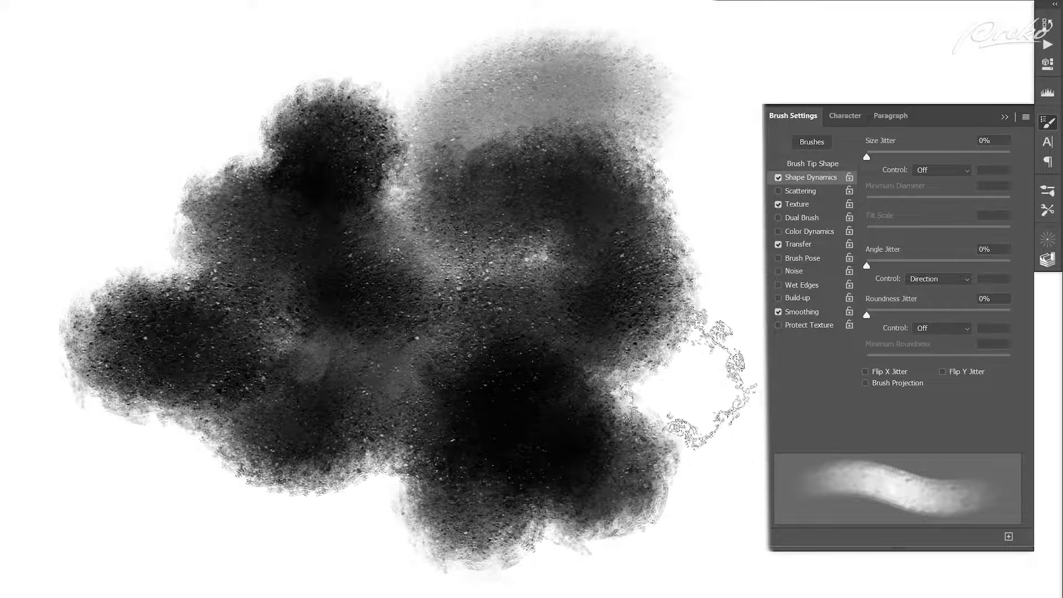
# Save the tuned 800 px textured brush as a new preset with Capture Brush Size in Preset enabled.
pyautogui.rightClick(277, 100)
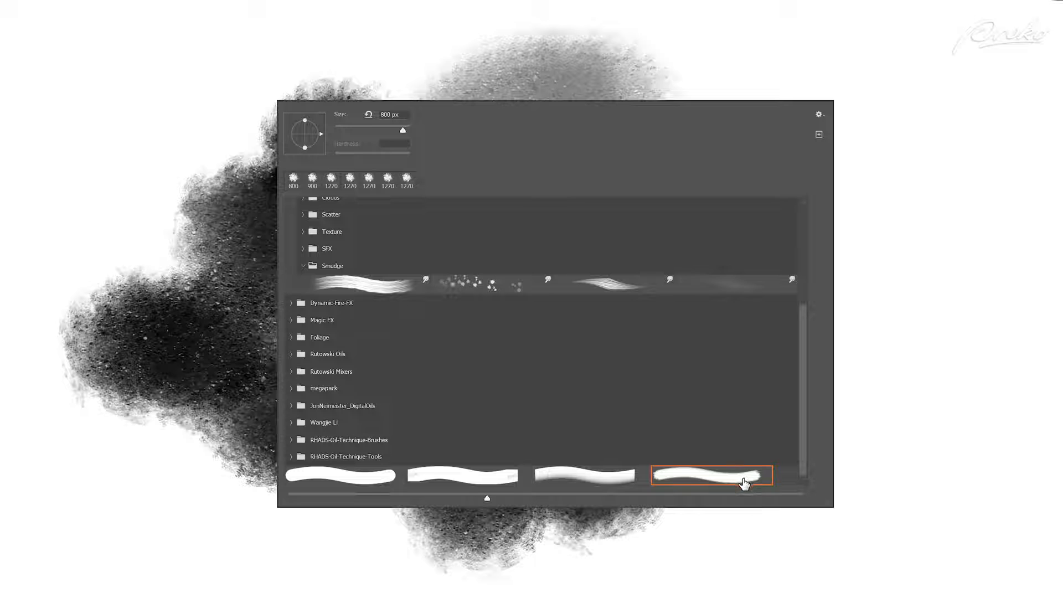
pyautogui.click(819, 135)
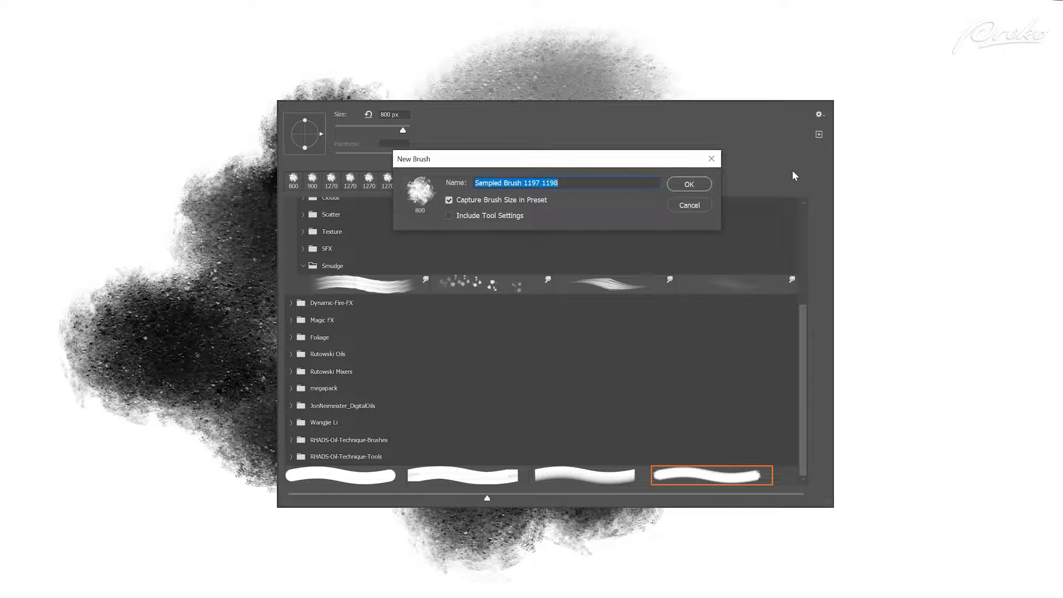
pyautogui.click(689, 184)
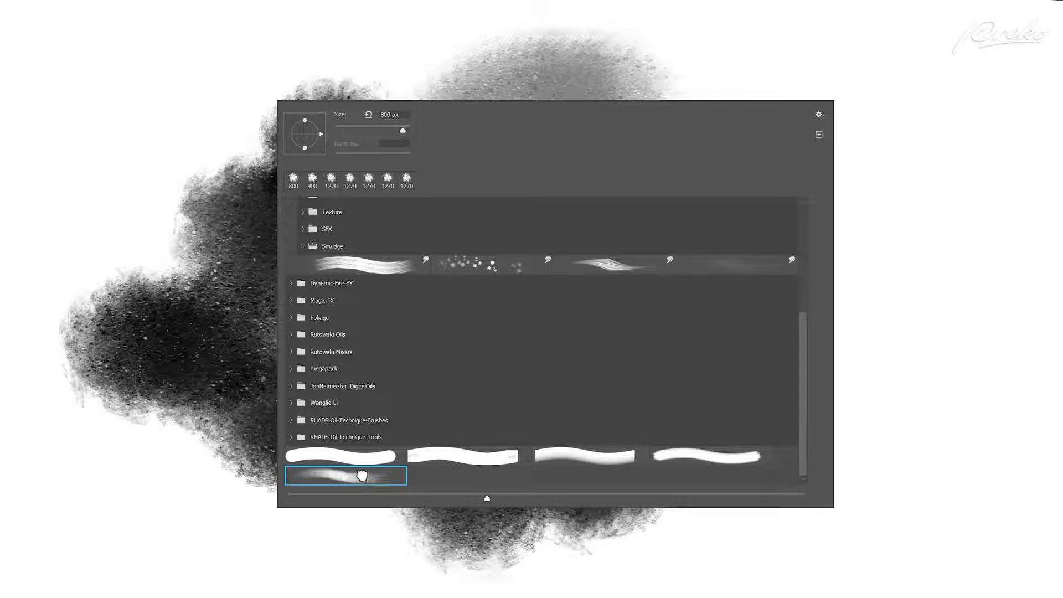
pyautogui.press('Escape')
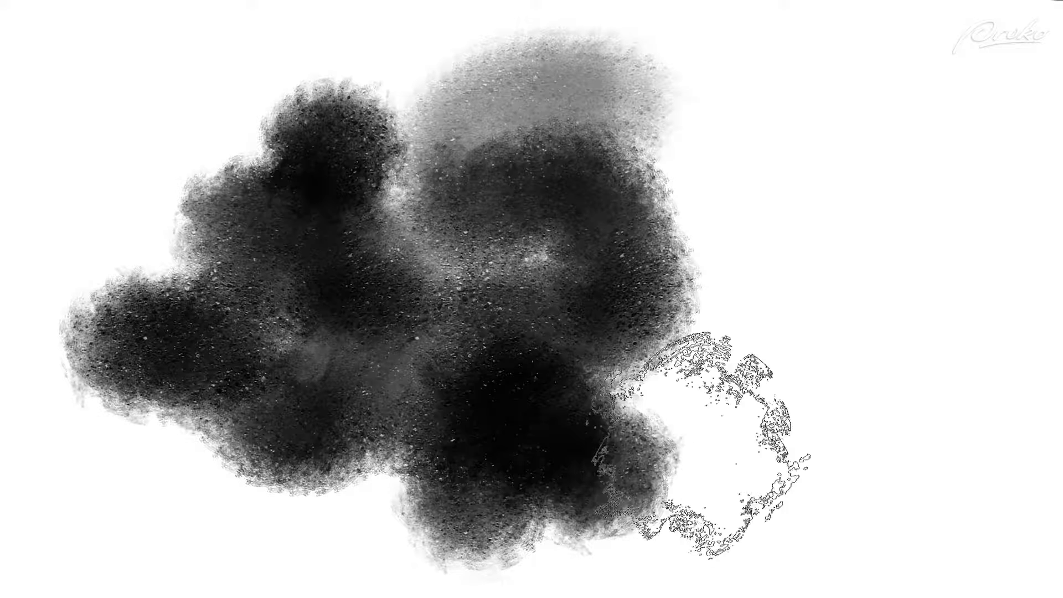
# Reduce the brush size and paint a long vertical test stroke beside the textured patch.
pyautogui.hotkey('ctrl', '0')
pyautogui.press('[')
pyautogui.press('[')
pyautogui.press('[')
pyautogui.moveTo(240, 109)
pyautogui.mouseDown()
pyautogui.moveTo(231, 139)
pyautogui.moveTo(243, 487)
pyautogui.mouseUp()
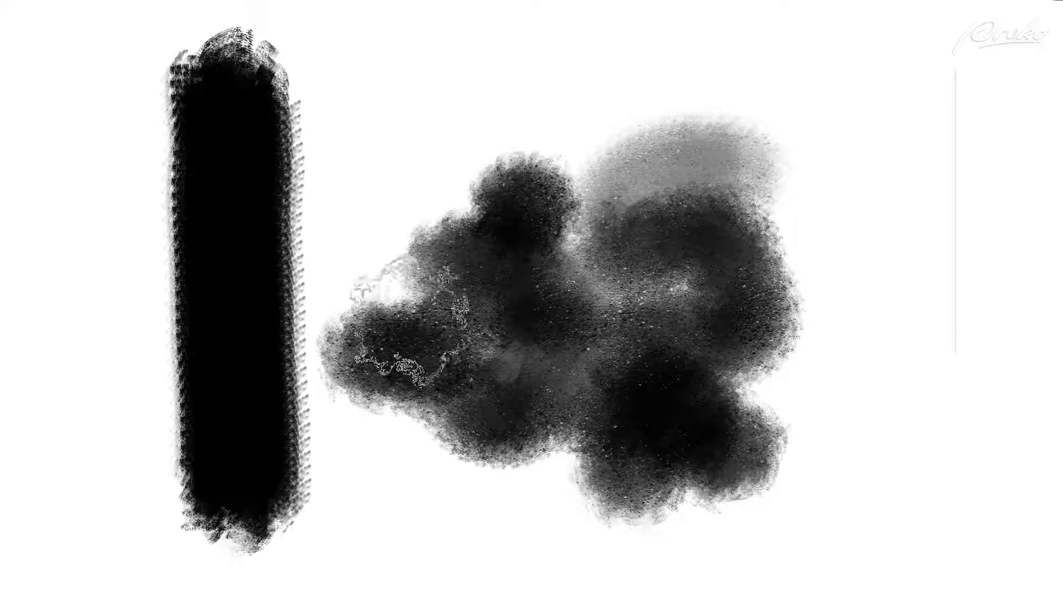
# Switch to the newly saved textured brush preset and paint more test strokes over the canvas.
pyautogui.rightClick(437, 303)
pyautogui.doubleClick(487, 578)
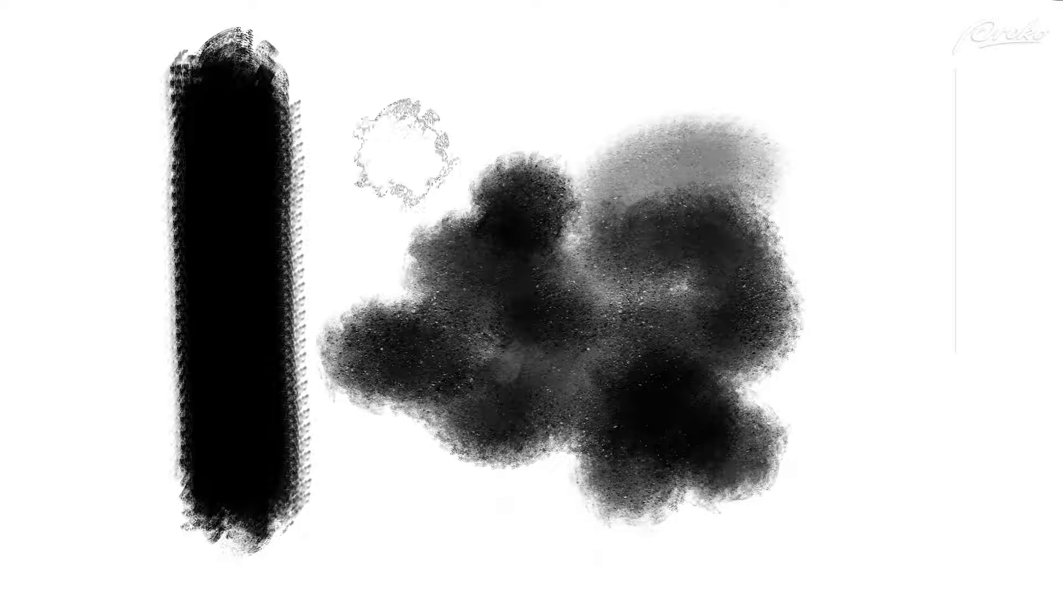
pyautogui.moveTo(379, 84)
pyautogui.mouseDown()
pyautogui.moveTo(407, 115)
pyautogui.moveTo(391, 83)
pyautogui.moveTo(446, 95)
pyautogui.moveTo(500, 77)
pyautogui.moveTo(758, 71)
pyautogui.moveTo(830, 146)
pyautogui.moveTo(856, 104)
pyautogui.moveTo(849, 186)
pyautogui.moveTo(905, 307)
pyautogui.moveTo(846, 295)
pyautogui.moveTo(902, 365)
pyautogui.moveTo(864, 433)
pyautogui.moveTo(883, 449)
pyautogui.moveTo(860, 492)
pyautogui.moveTo(822, 460)
pyautogui.moveTo(714, 459)
pyautogui.mouseUp()
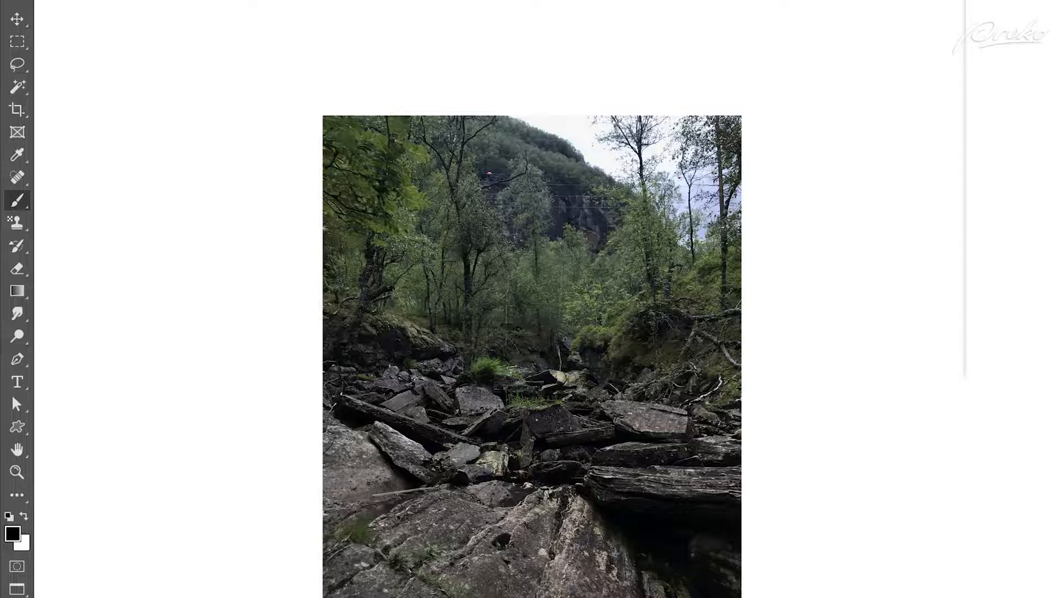
# Move the rocky forest photo up toward the canvas's left side, and try the Desaturate command on it, undoing it.
pyautogui.press('v')
pyautogui.moveTo(642, 420); pyautogui.dragTo(491, 321)
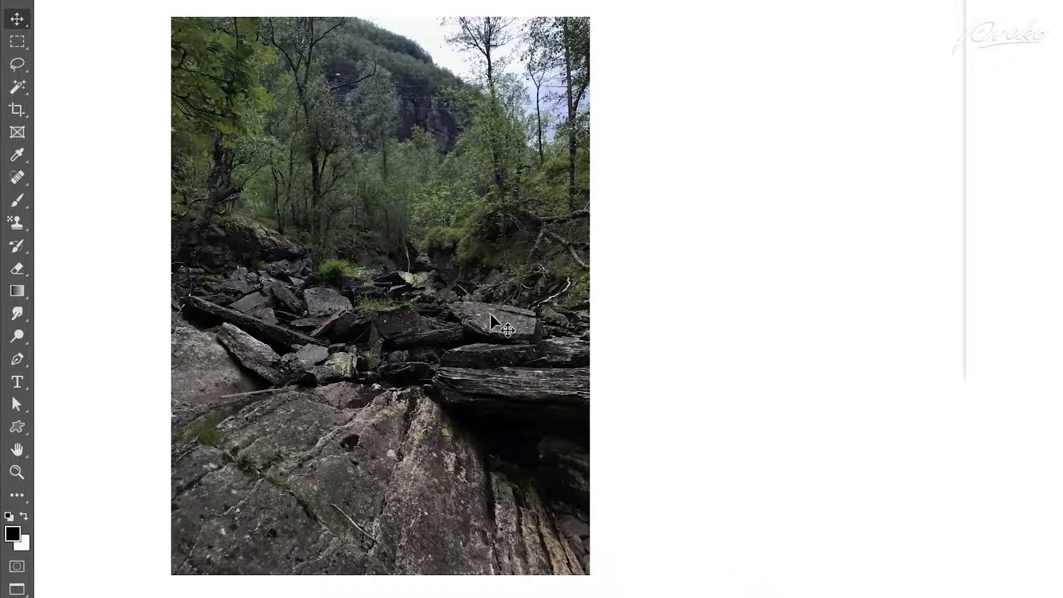
pyautogui.hotkey('ctrl', 'shift', 'u')
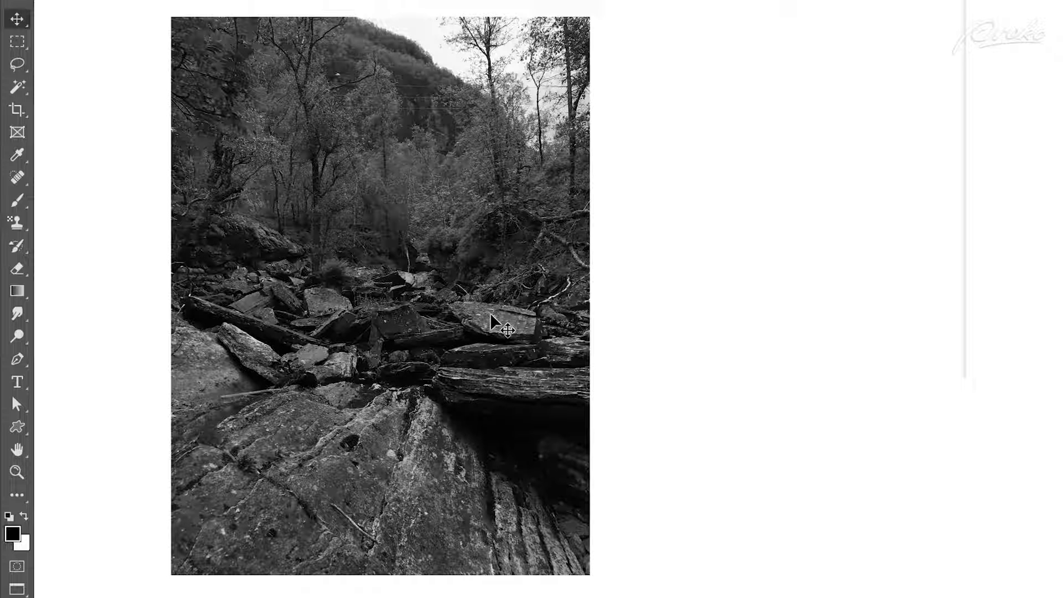
pyautogui.hotkey('ctrl', 'z')
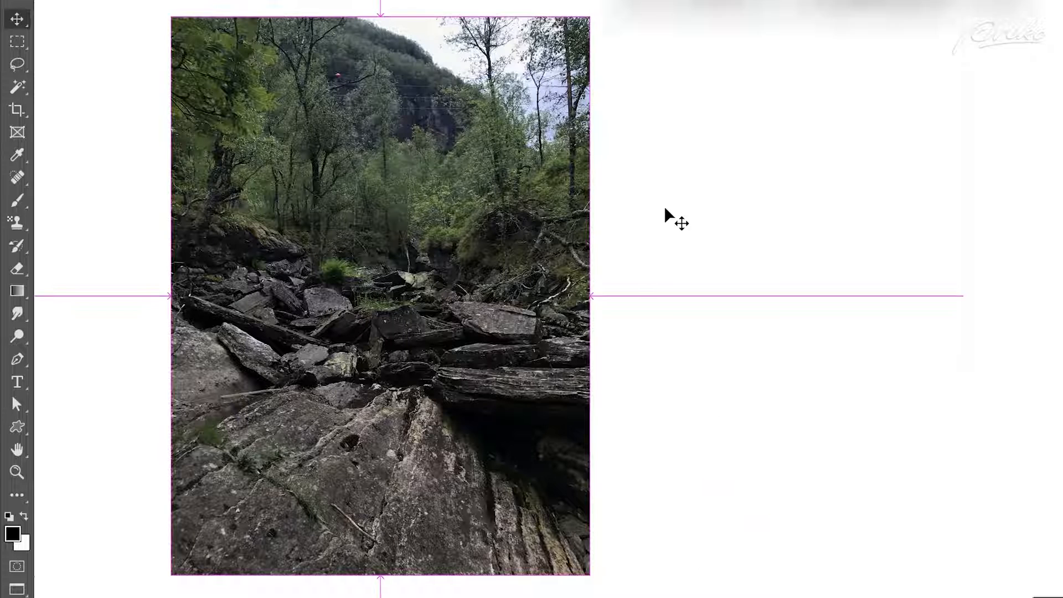
# Turn the rocky forest photo black and white by fully reducing its saturation with Hue/Saturation.
pyautogui.hotkey('ctrl', 'u')
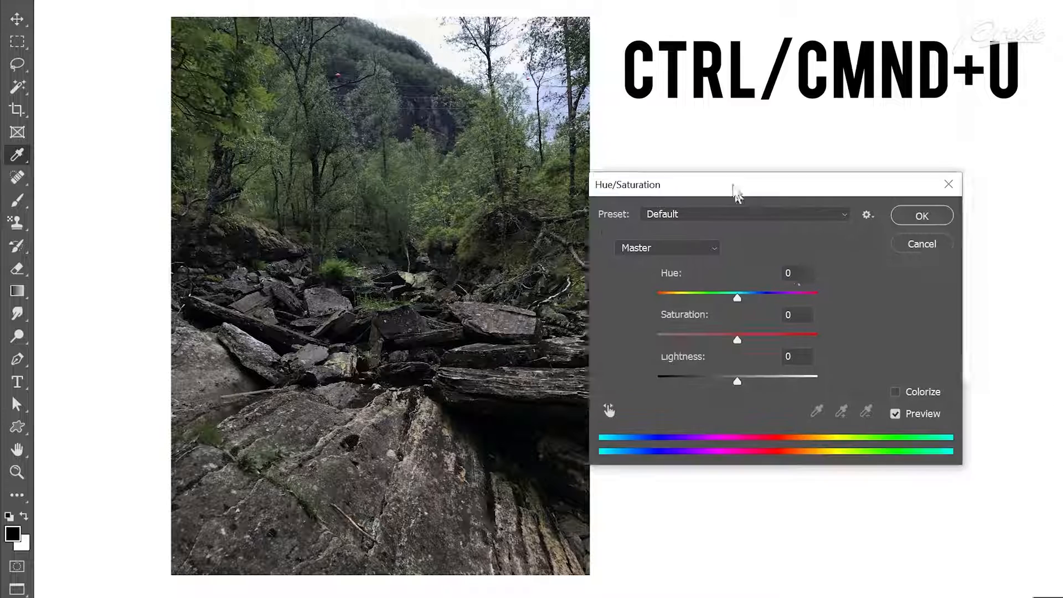
pyautogui.moveTo(721, 320); pyautogui.dragTo(638, 320)
pyautogui.click(907, 196)
pyautogui.press('v')
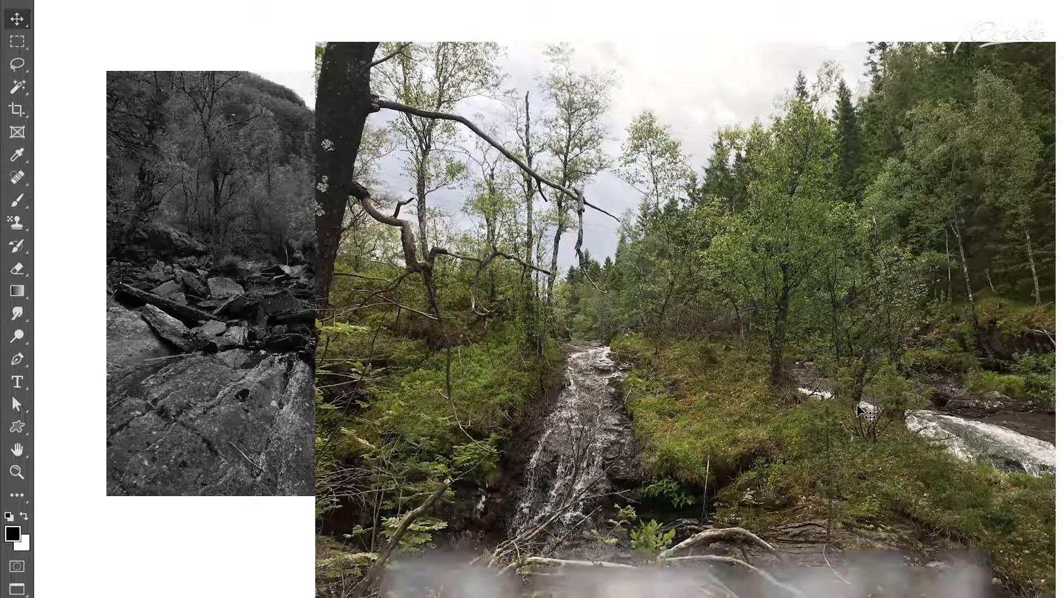
# Desaturate the forest stream photo, scale it down and place it beside the rocky forest photo.
pyautogui.hotkey('ctrl', 'shift', 'u')
pyautogui.hotkey('ctrl', 't')
pyautogui.moveTo(312, 42); pyautogui.dragTo(569, 109)
pyautogui.moveTo(878, 386); pyautogui.dragTo(928, 277)
pyautogui.press('Return')
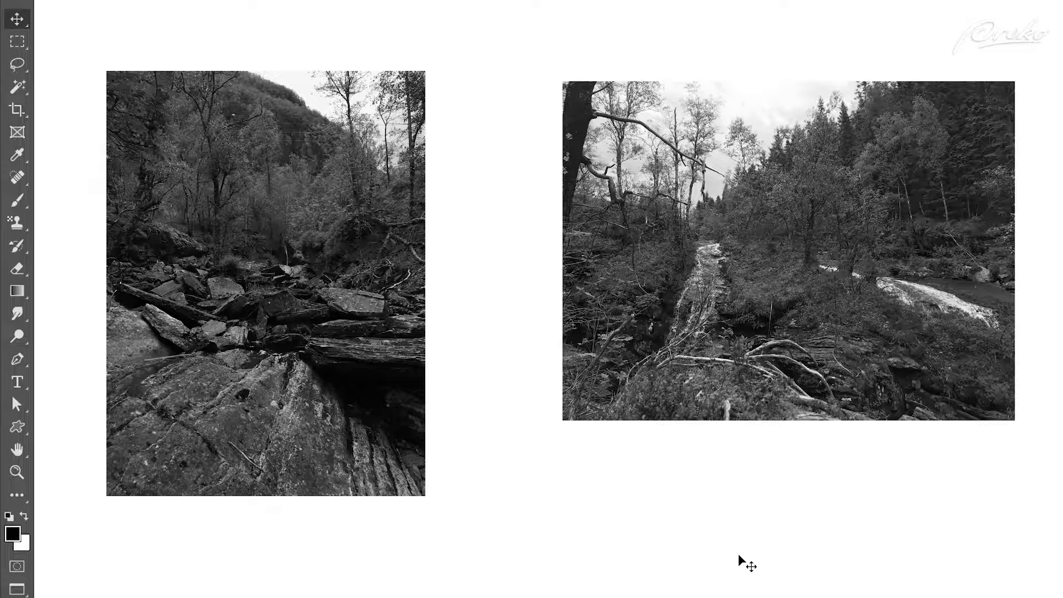
# Boost the rocky forest photo's contrast with Levels by strongly lowering the white point, slightly raising the black point and adjusting the midtones.
pyautogui.press('ctrl')
pyautogui.hotkey('ctrl', '=')
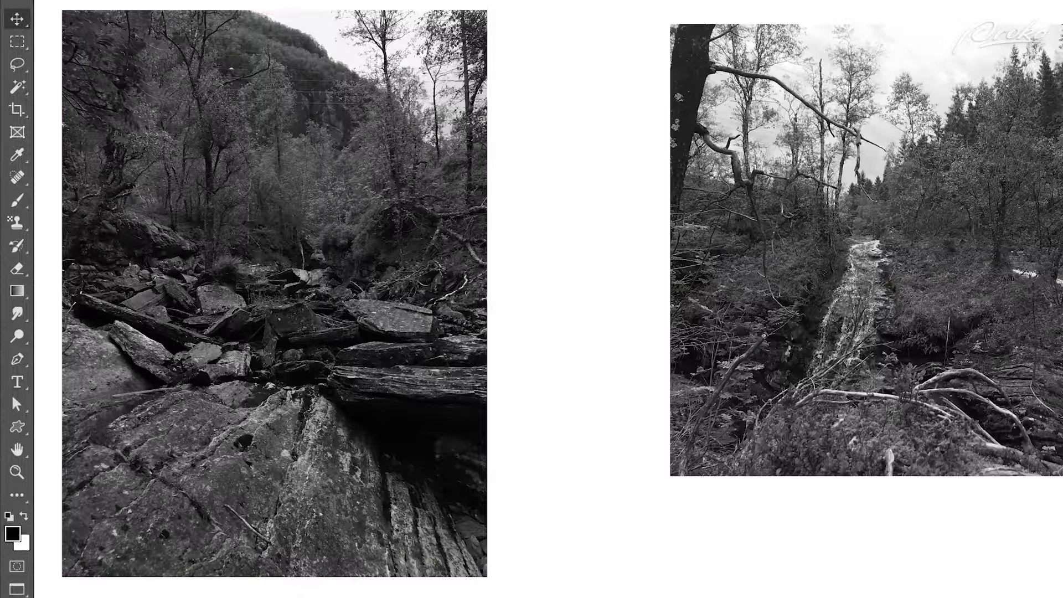
pyautogui.hotkey('ctrl', 'l')
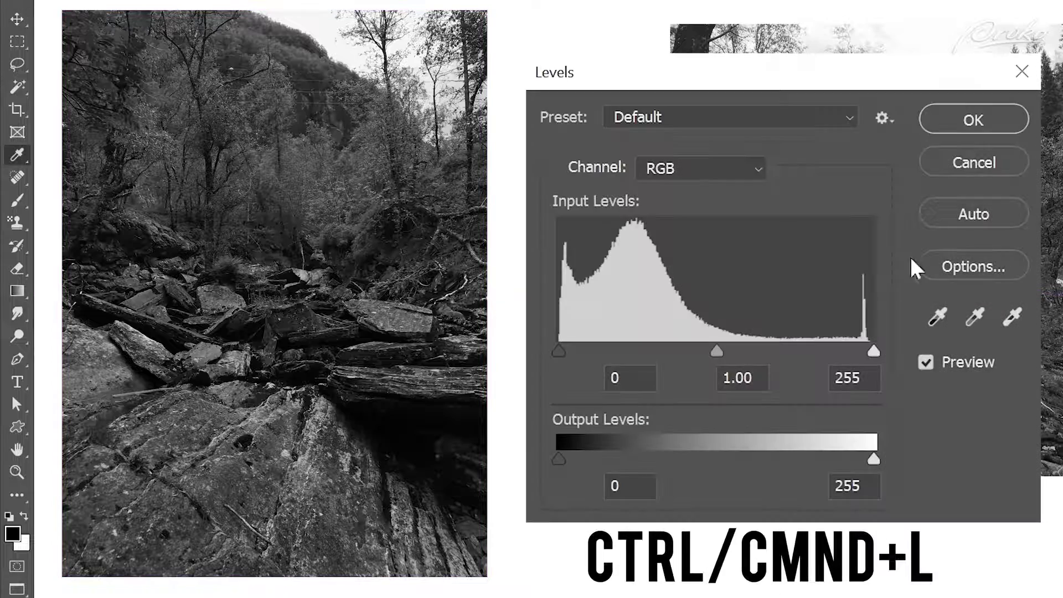
pyautogui.moveTo(875, 351); pyautogui.dragTo(696, 352)
pyautogui.moveTo(629, 353); pyautogui.dragTo(626, 354)
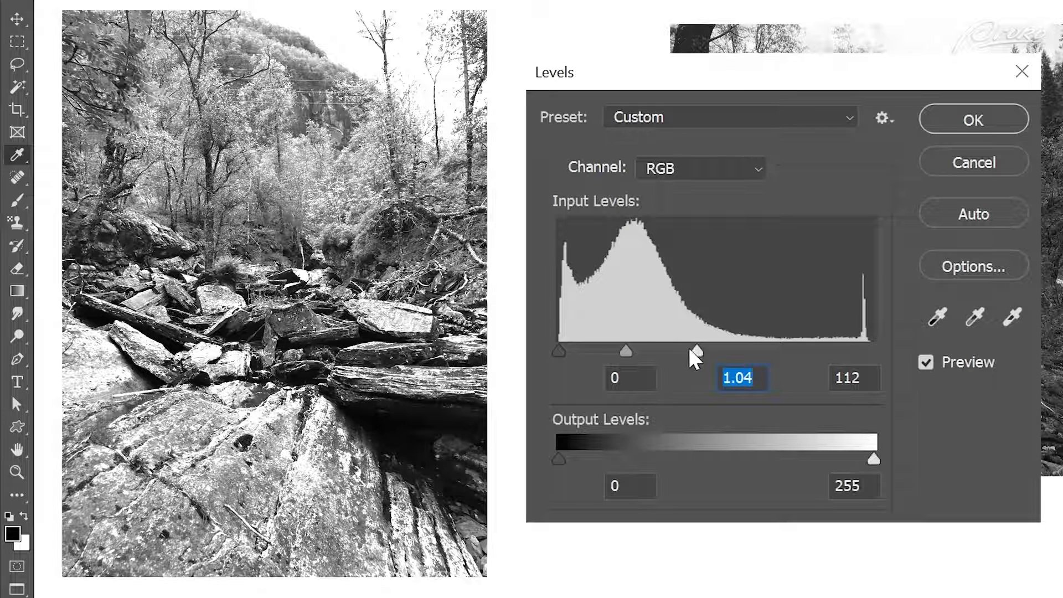
pyautogui.moveTo(558, 351); pyautogui.dragTo(570, 352)
pyautogui.moveTo(696, 352); pyautogui.dragTo(705, 354)
pyautogui.moveTo(634, 352); pyautogui.dragTo(640, 357)
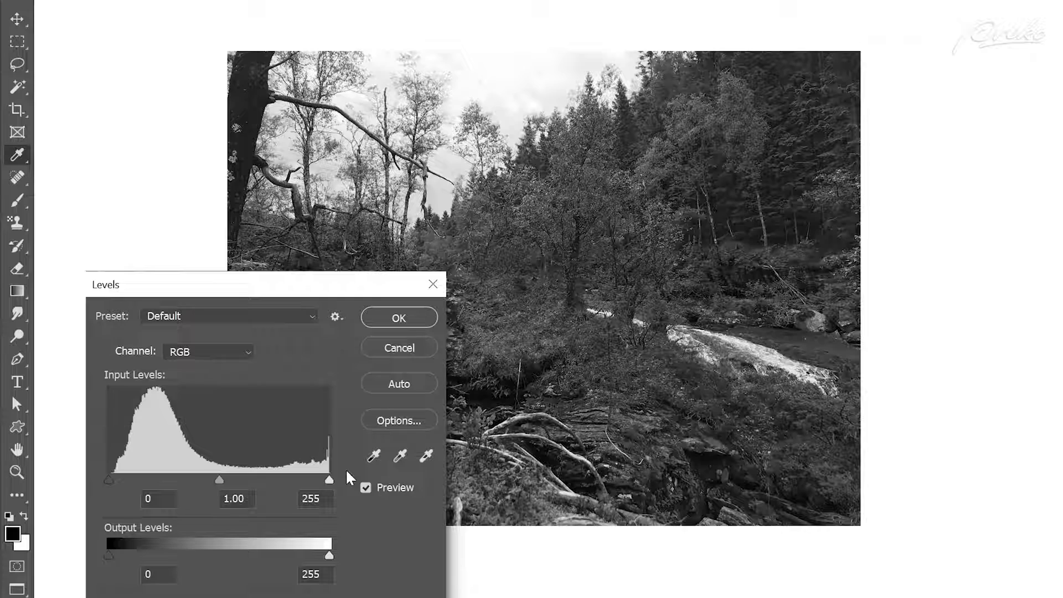
# Brighten the forest stream photo with Levels by pulling in the white point and adjusting the midtones.
pyautogui.moveTo(328, 479); pyautogui.dragTo(109, 481)
pyautogui.moveTo(209, 480); pyautogui.dragTo(209, 480)
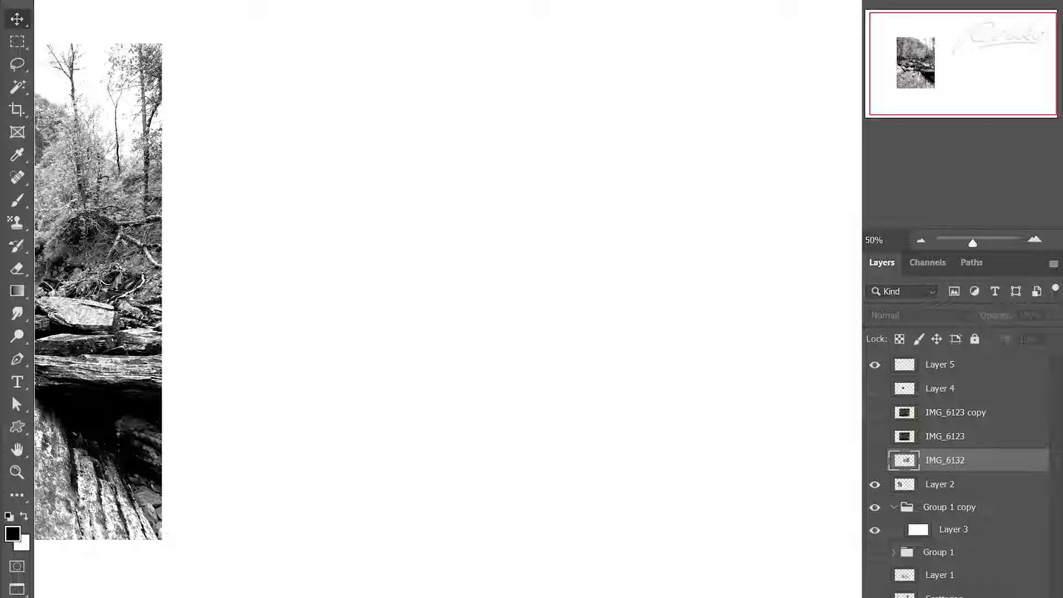
# Select Layer 2 and move the rocky forest photo to the middle of the canvas.
pyautogui.click(906, 485)
pyautogui.moveTo(99, 304); pyautogui.dragTo(603, 303)
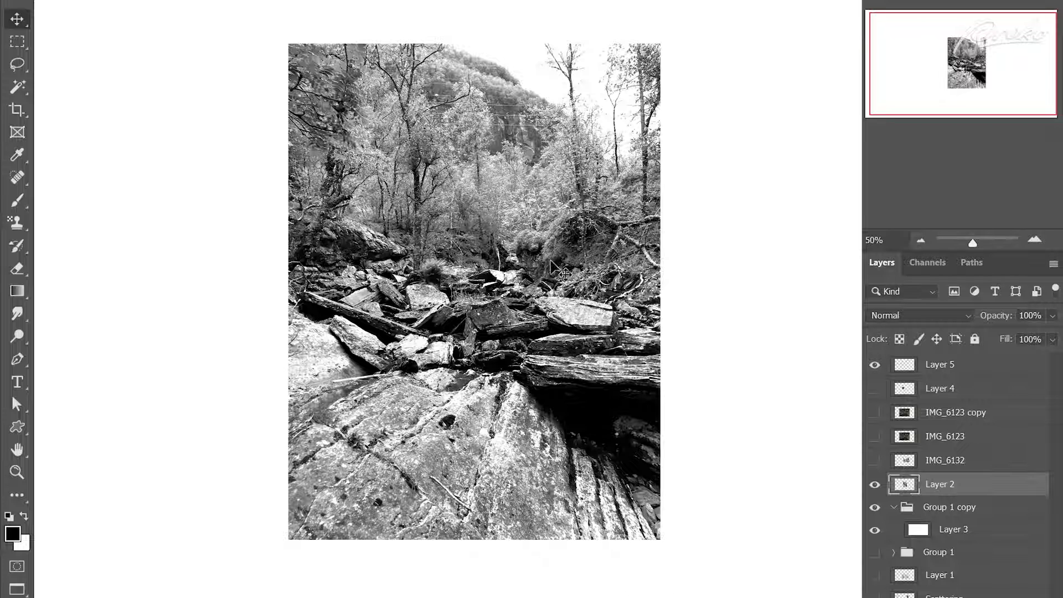
# Try a red outline around the photo's edges and a red circle over its central rocks, undoing each stroke.
pyautogui.press('b')
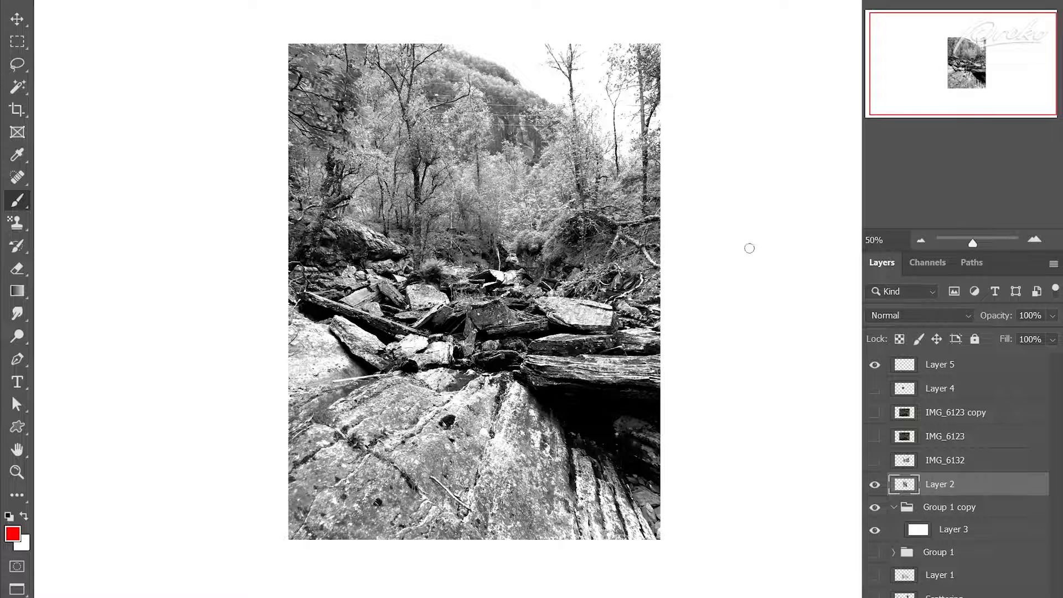
pyautogui.moveTo(286, 44)
pyautogui.mouseDown()
pyautogui.moveTo(653, 48)
pyautogui.moveTo(663, 390)
pyautogui.moveTo(649, 555)
pyautogui.moveTo(276, 546)
pyautogui.moveTo(267, 50)
pyautogui.mouseUp()
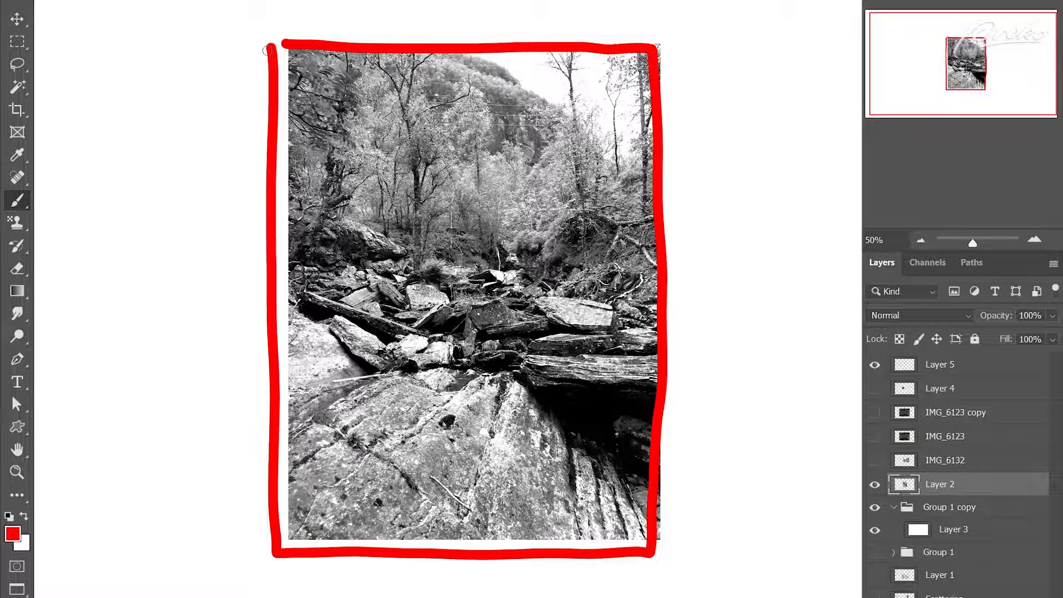
pyautogui.hotkey('ctrl', 'z')
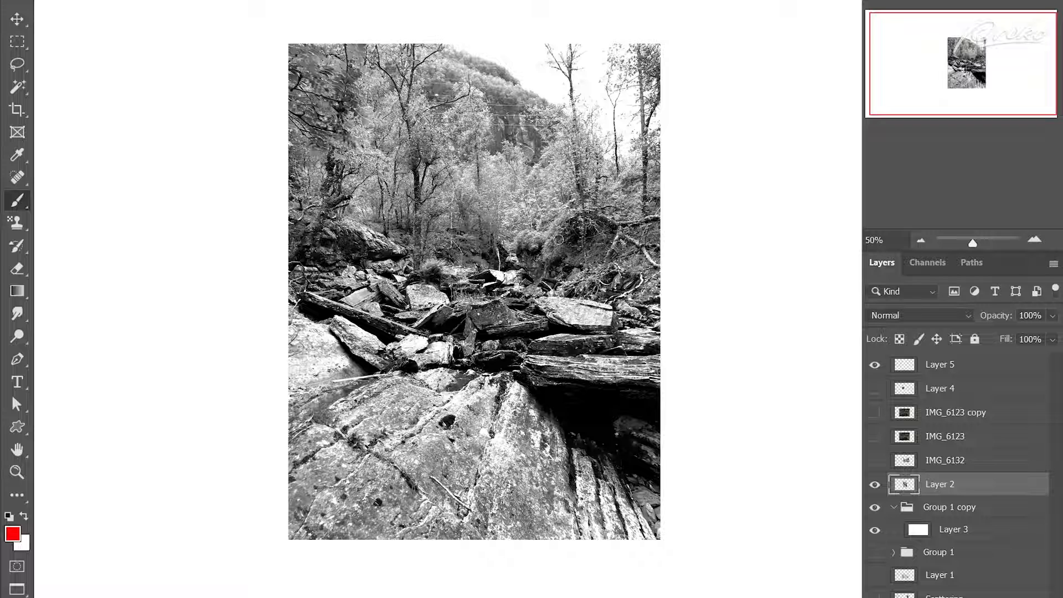
pyautogui.moveTo(558, 219)
pyautogui.mouseDown()
pyautogui.moveTo(367, 379)
pyautogui.moveTo(597, 293)
pyautogui.moveTo(523, 217)
pyautogui.mouseUp()
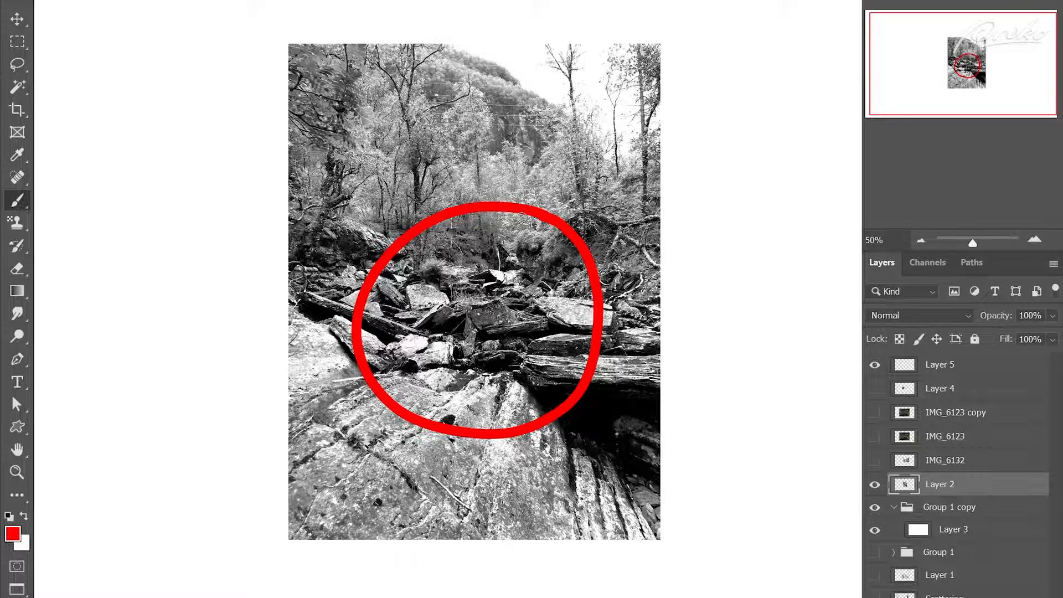
pyautogui.hotkey('ctrl', 'z')
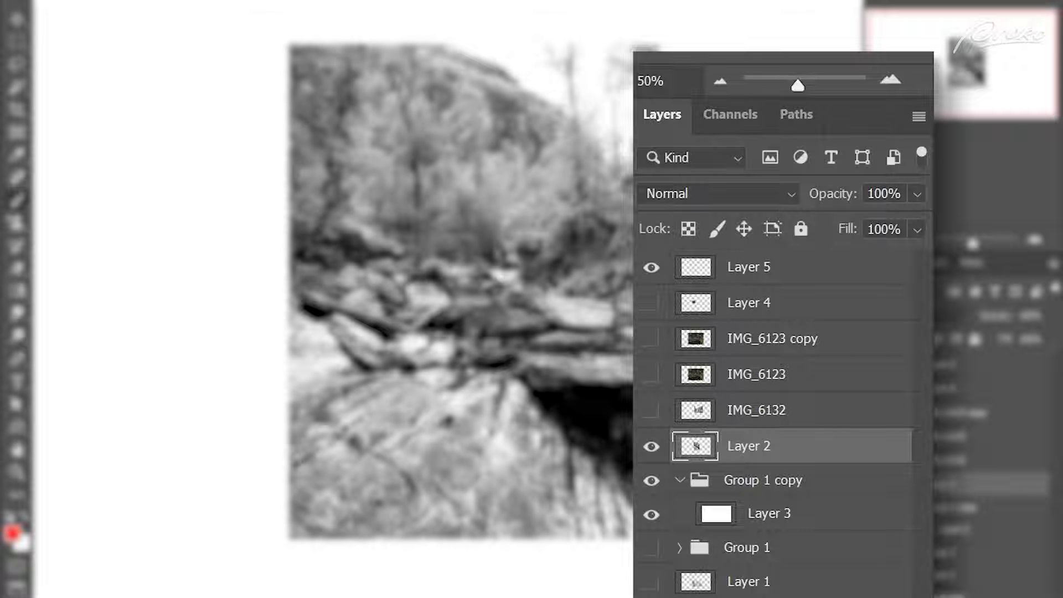
# Lock Layer 2's transparent pixels and choose the soft-edged brush from the Paintbrushes presets.
pyautogui.click(689, 227)
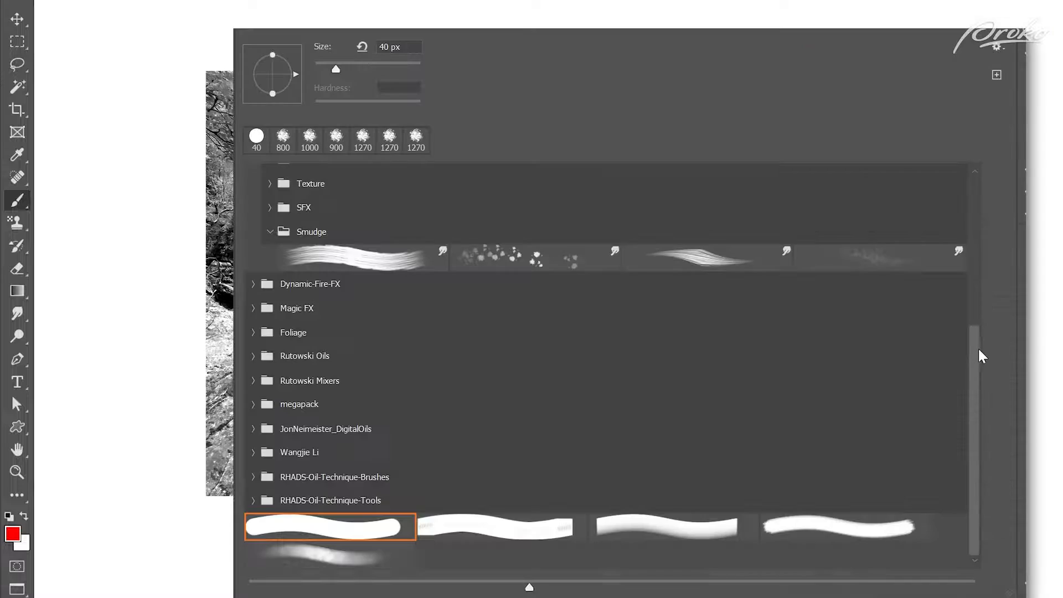
pyautogui.moveTo(977, 352); pyautogui.dragTo(977, 178)
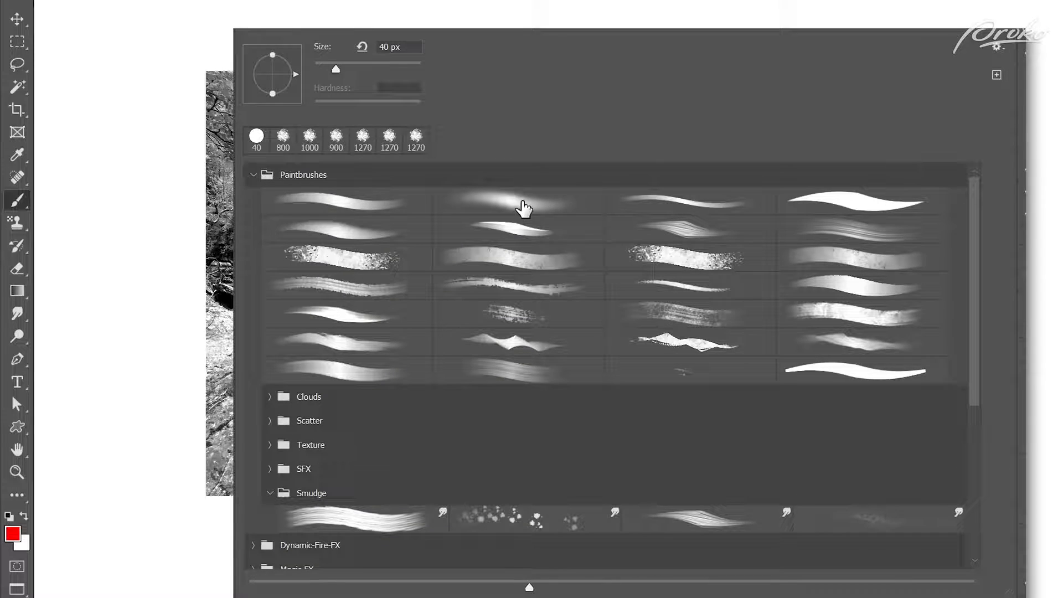
pyautogui.doubleClick(522, 206)
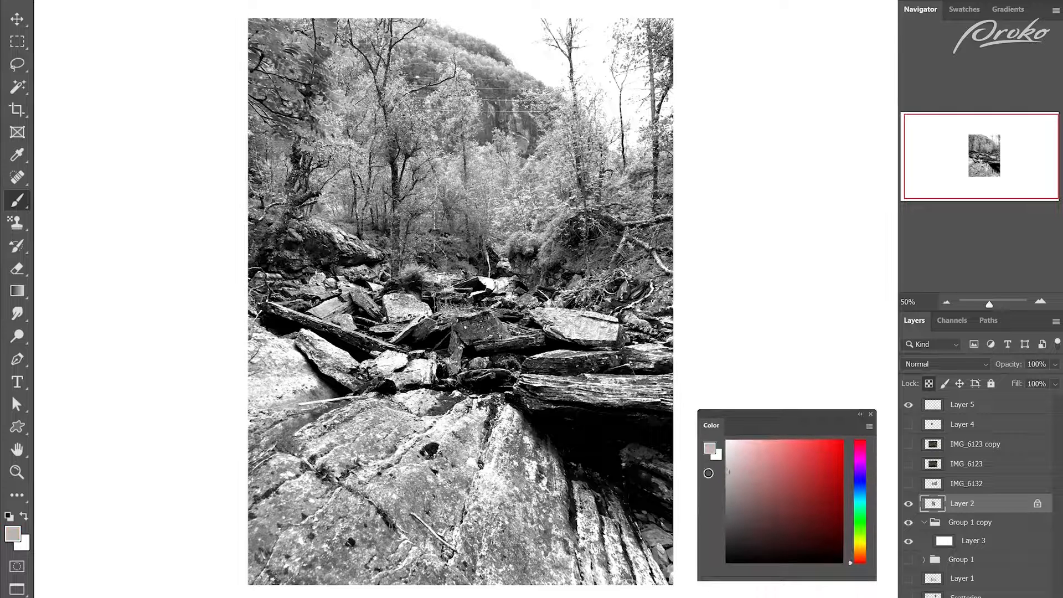
# Darken the foreground color to a mid grey and set the brush's blending mode to Linear Dodge (Add).
pyautogui.moveTo(728, 477); pyautogui.dragTo(728, 516)
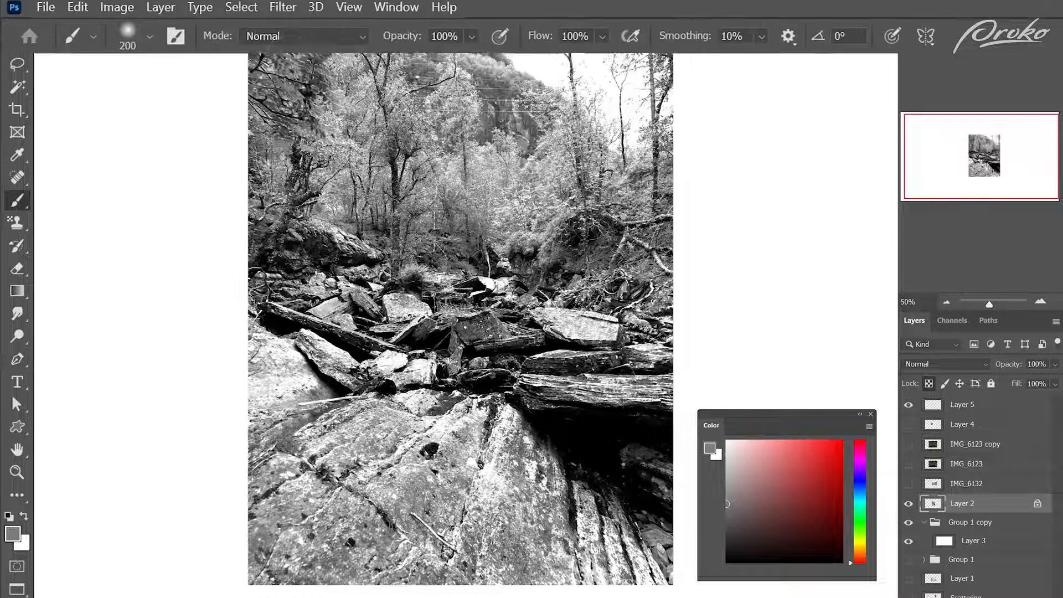
pyautogui.click(295, 40)
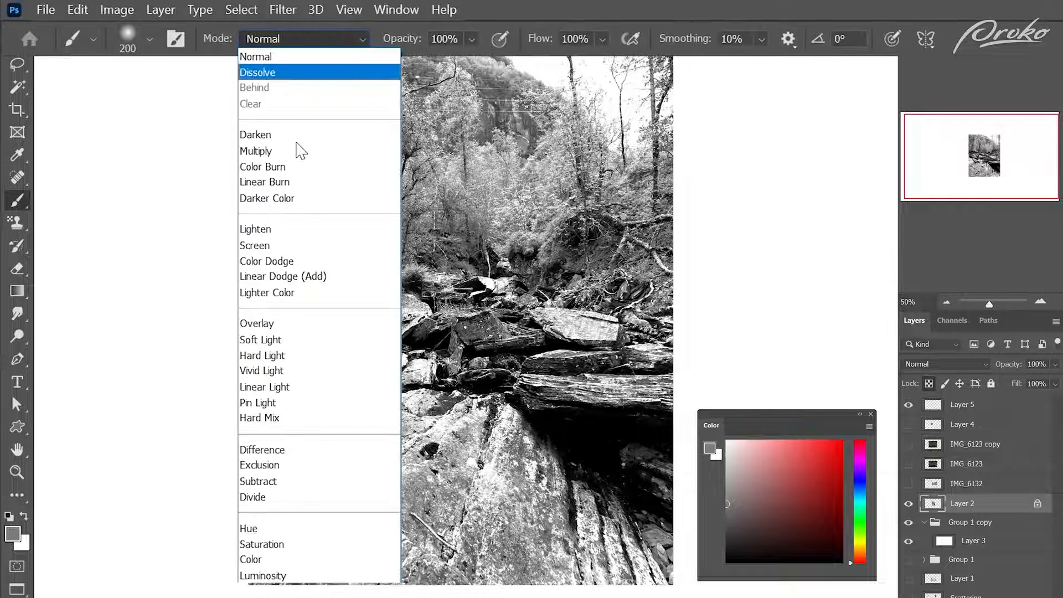
pyautogui.click(319, 279)
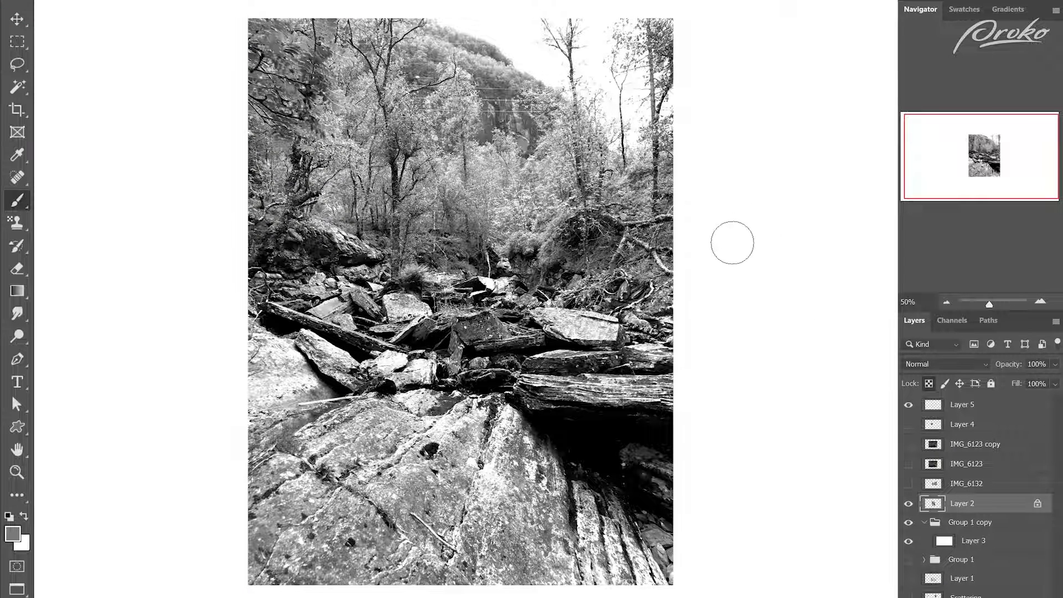
# Lighten the rocky forest photo's upper, right and lower edges on Layer 2 with broad soft strokes so they fade into white.
pyautogui.moveTo(625, 94)
pyautogui.mouseDown()
pyautogui.moveTo(684, 68)
pyautogui.moveTo(636, 11)
pyautogui.moveTo(667, 73)
pyautogui.moveTo(649, 8)
pyautogui.moveTo(670, 55)
pyautogui.moveTo(664, 91)
pyautogui.moveTo(523, 10)
pyautogui.moveTo(541, 27)
pyautogui.moveTo(440, 7)
pyautogui.moveTo(298, 78)
pyautogui.moveTo(253, 61)
pyautogui.moveTo(244, 0)
pyautogui.mouseUp()
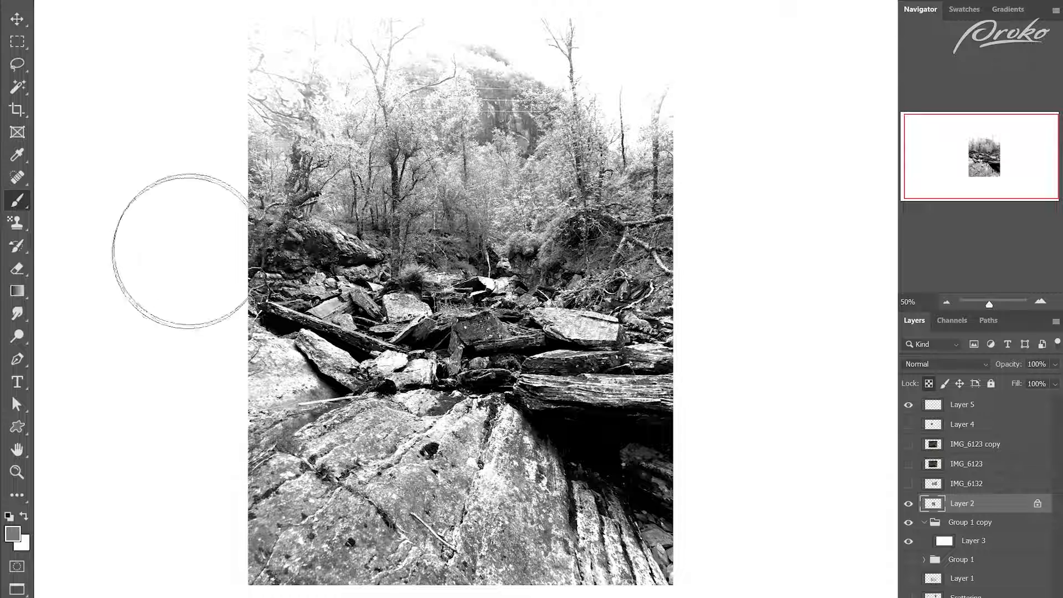
pyautogui.moveTo(711, 130); pyautogui.dragTo(763, 328)
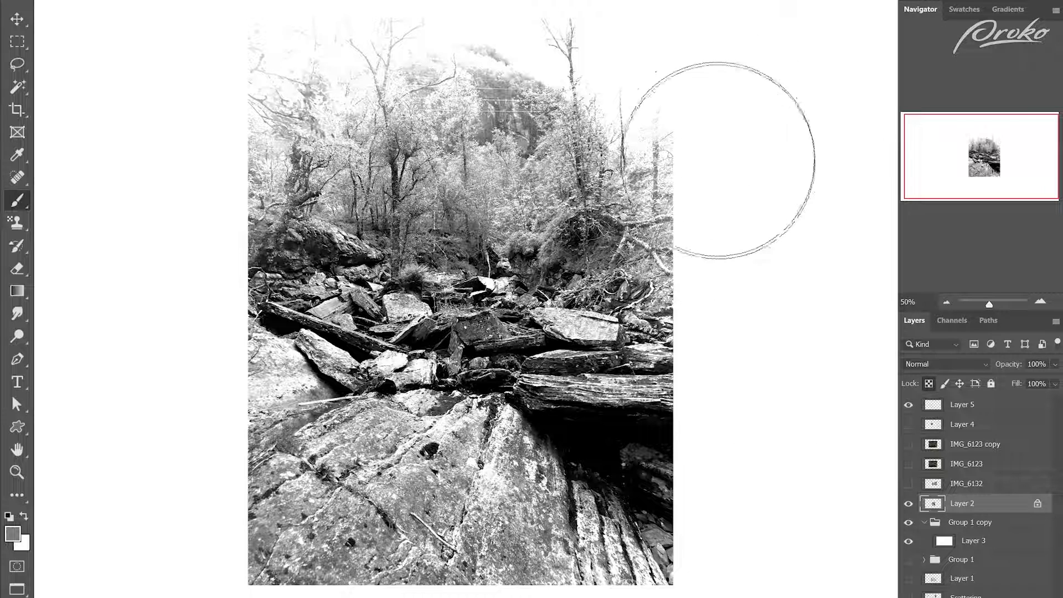
pyautogui.moveTo(718, 160); pyautogui.dragTo(757, 381)
pyautogui.moveTo(759, 279); pyautogui.dragTo(758, 477)
pyautogui.moveTo(699, 570)
pyautogui.mouseDown()
pyautogui.moveTo(771, 487)
pyautogui.moveTo(692, 559)
pyautogui.moveTo(609, 559)
pyautogui.mouseUp()
pyautogui.moveTo(156, 525); pyautogui.dragTo(138, 591)
pyautogui.moveTo(242, 566)
pyautogui.mouseDown()
pyautogui.moveTo(262, 597)
pyautogui.moveTo(230, 597)
pyautogui.mouseUp()
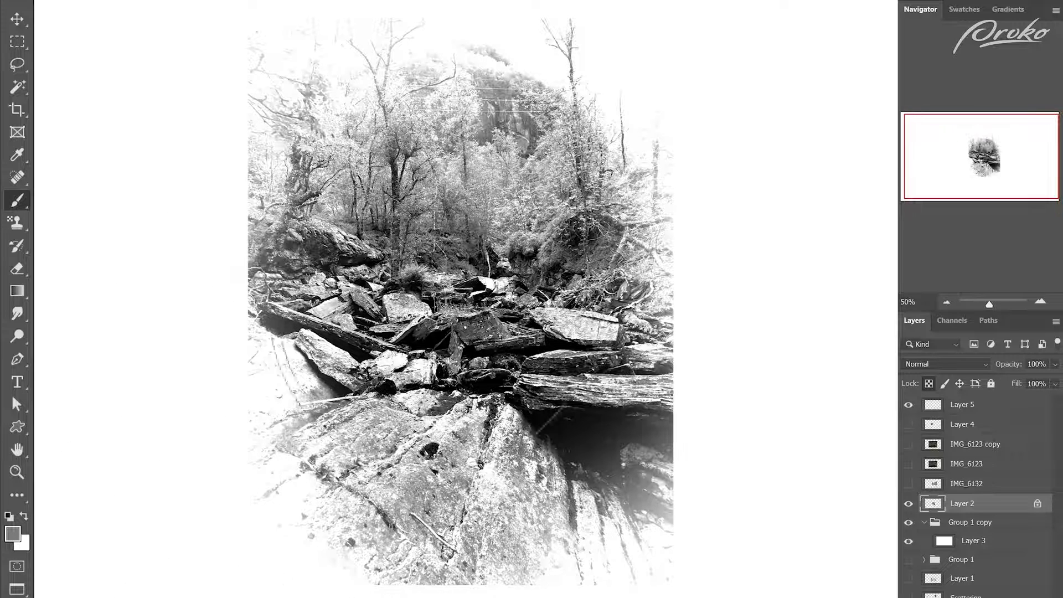
# Swap the foreground color to white and brush away the large foreground rock below the central rocks with a smaller brush.
pyautogui.press('[')
pyautogui.press('[')
pyautogui.press('[')
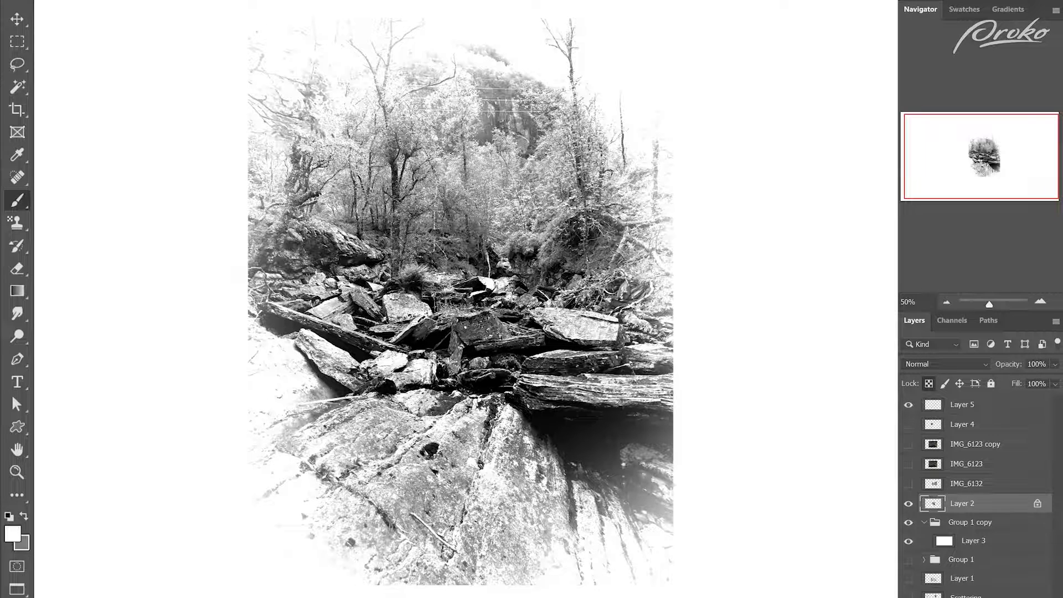
pyautogui.moveTo(534, 499)
pyautogui.mouseDown()
pyautogui.moveTo(426, 592)
pyautogui.moveTo(528, 515)
pyautogui.mouseUp()
pyautogui.moveTo(718, 460)
pyautogui.mouseDown()
pyautogui.moveTo(732, 349)
pyautogui.moveTo(593, 474)
pyautogui.moveTo(567, 445)
pyautogui.moveTo(501, 443)
pyautogui.mouseUp()
pyautogui.press('[')
pyautogui.press('[')
pyautogui.press('[')
# Whiten the trees, sky and side areas around the central rocks with varying brush sizes, leaving only an irregular rock cluster.
pyautogui.press(']')
pyautogui.press(']')
pyautogui.press(']')
pyautogui.moveTo(182, 421)
pyautogui.mouseDown()
pyautogui.moveTo(272, 95)
pyautogui.moveTo(218, 301)
pyautogui.mouseUp()
pyautogui.press(']')
pyautogui.press(']')
pyautogui.moveTo(227, 166)
pyautogui.mouseDown()
pyautogui.moveTo(570, 72)
pyautogui.moveTo(636, 202)
pyautogui.mouseUp()
pyautogui.press('[')
pyautogui.press('[')
pyautogui.moveTo(332, 60)
pyautogui.mouseDown()
pyautogui.moveTo(546, 190)
pyautogui.moveTo(332, 427)
pyautogui.moveTo(588, 457)
pyautogui.moveTo(415, 184)
pyautogui.moveTo(501, 446)
pyautogui.mouseUp()
pyautogui.press('[')
pyautogui.press('[')
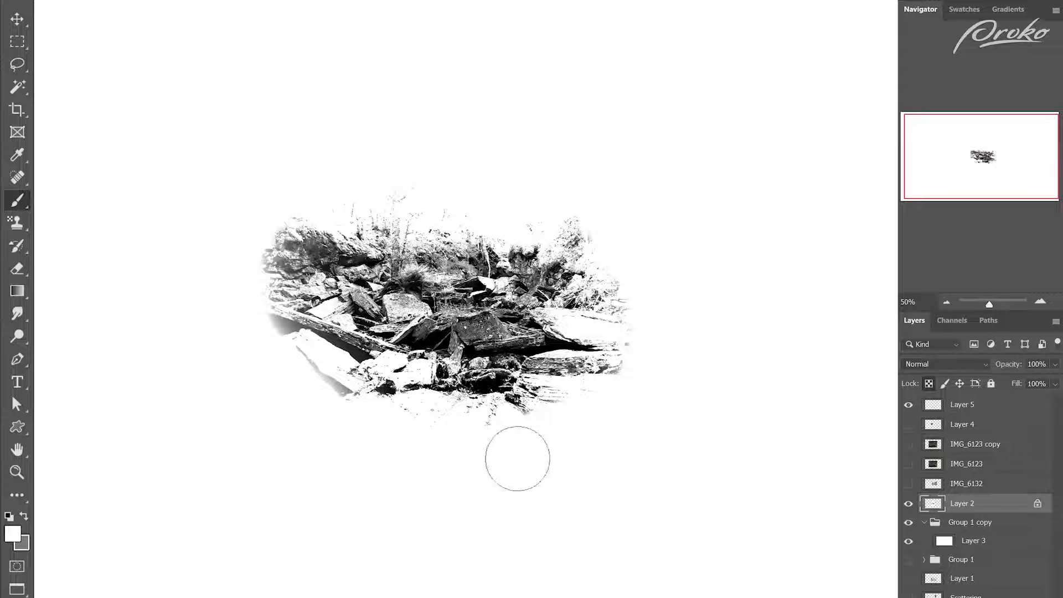
pyautogui.moveTo(362, 395); pyautogui.dragTo(249, 354)
# Show the IMG_6132 layer and move its forest photo over the rock cluster.
pyautogui.press('v')
pyautogui.click(966, 484)
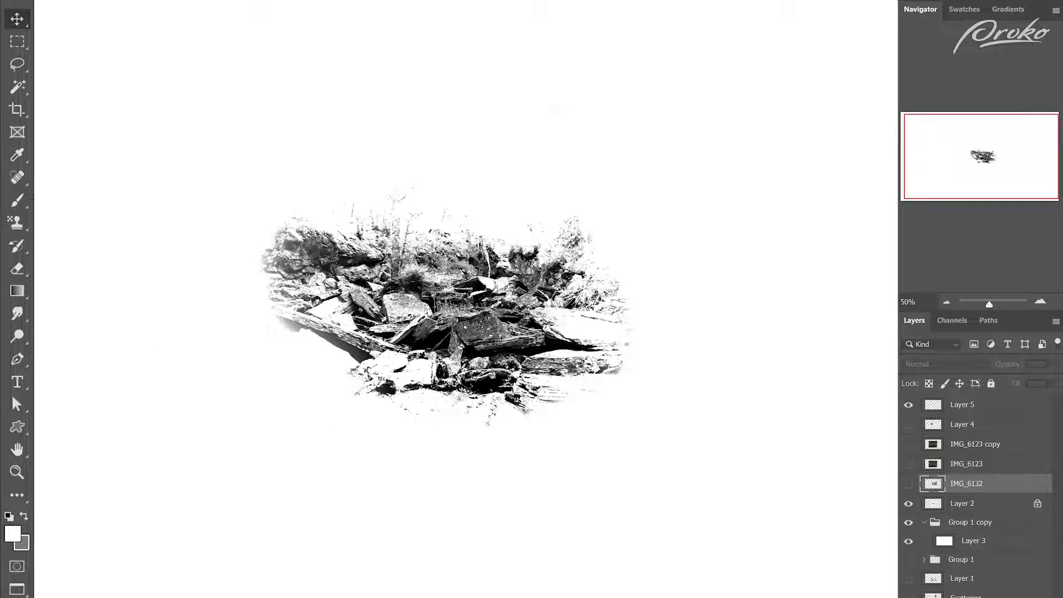
pyautogui.click(908, 485)
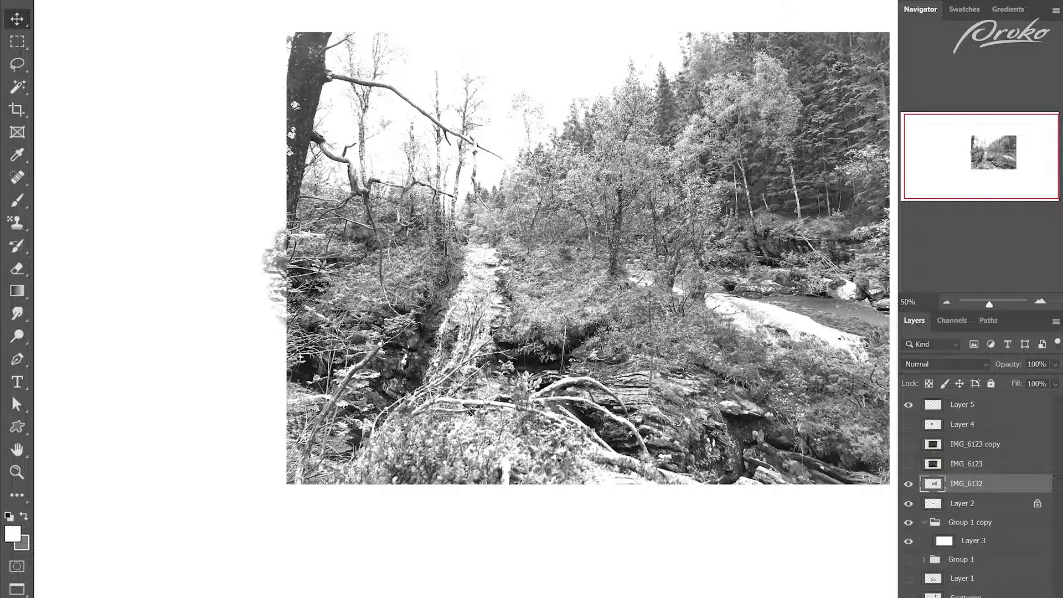
pyautogui.moveTo(730, 296); pyautogui.dragTo(555, 377)
pyautogui.moveTo(633, 450); pyautogui.dragTo(647, 516)
# Try Multiply and Color Dodge as the IMG_6132 layer's blending mode, shifting the photo over the rocks in each.
pyautogui.click(939, 364)
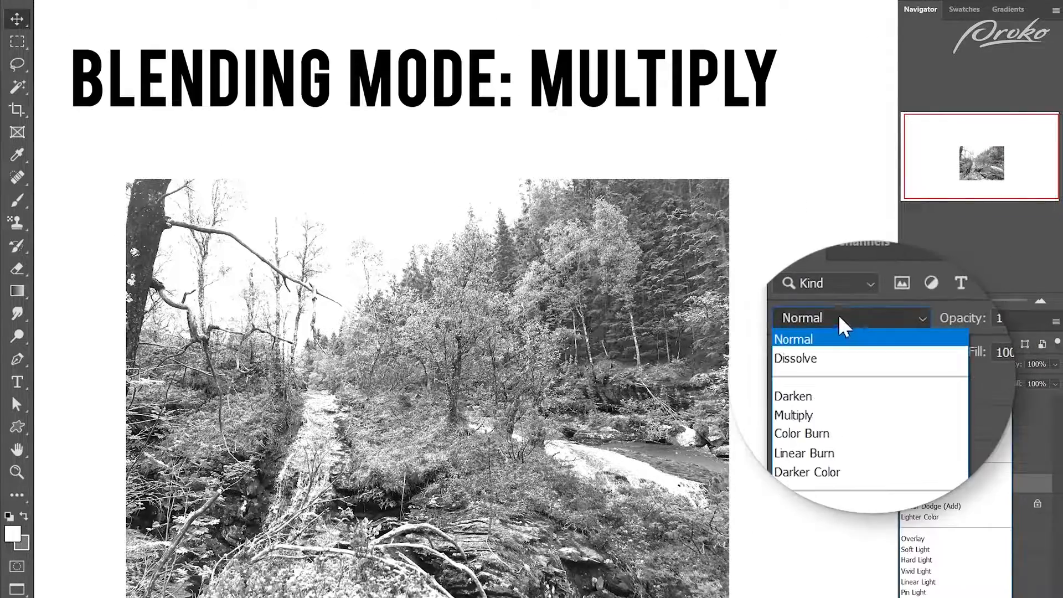
pyautogui.click(923, 416)
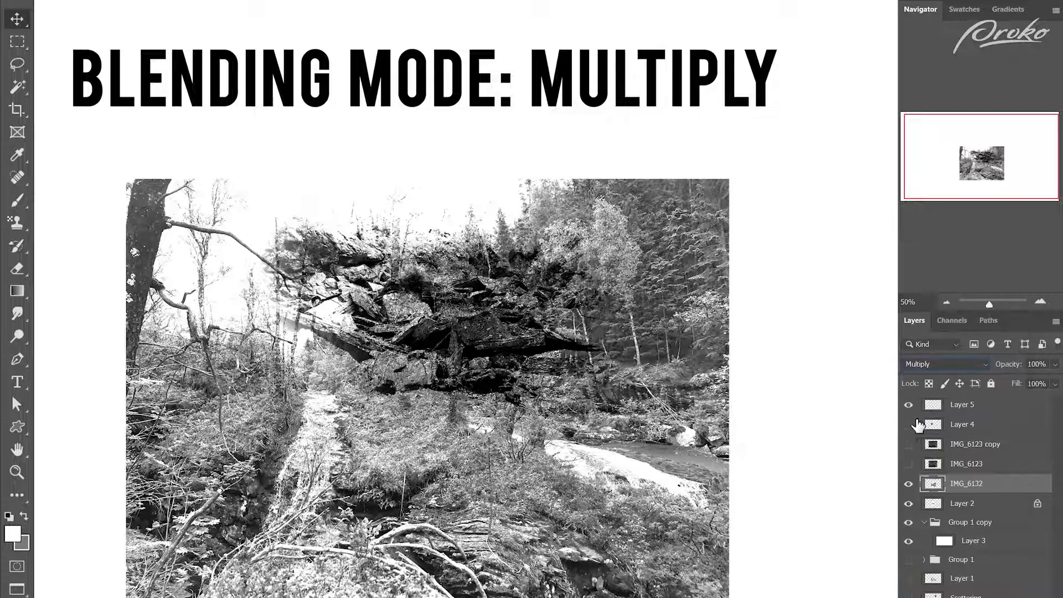
pyautogui.moveTo(559, 300); pyautogui.dragTo(689, 509)
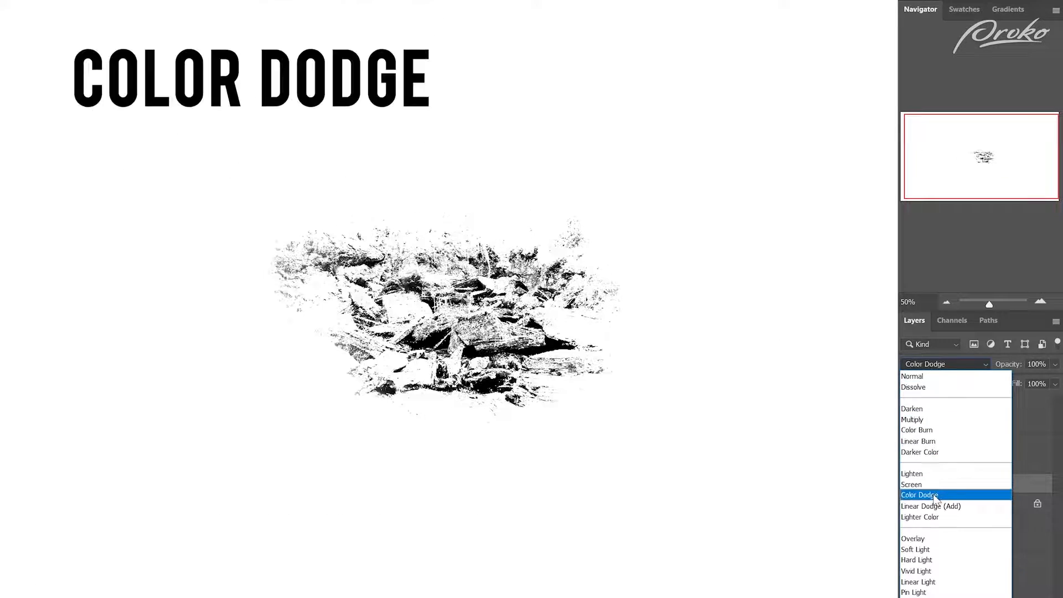
pyautogui.click(935, 496)
pyautogui.moveTo(637, 360)
pyautogui.mouseDown()
pyautogui.moveTo(568, 311)
pyautogui.moveTo(571, 404)
pyautogui.moveTo(667, 328)
pyautogui.moveTo(558, 323)
pyautogui.moveTo(600, 423)
pyautogui.moveTo(664, 351)
pyautogui.moveTo(587, 337)
pyautogui.moveTo(602, 435)
pyautogui.moveTo(634, 399)
pyautogui.moveTo(552, 366)
pyautogui.moveTo(531, 401)
pyautogui.moveTo(581, 457)
pyautogui.moveTo(610, 513)
pyautogui.moveTo(564, 429)
pyautogui.moveTo(606, 433)
pyautogui.mouseUp()
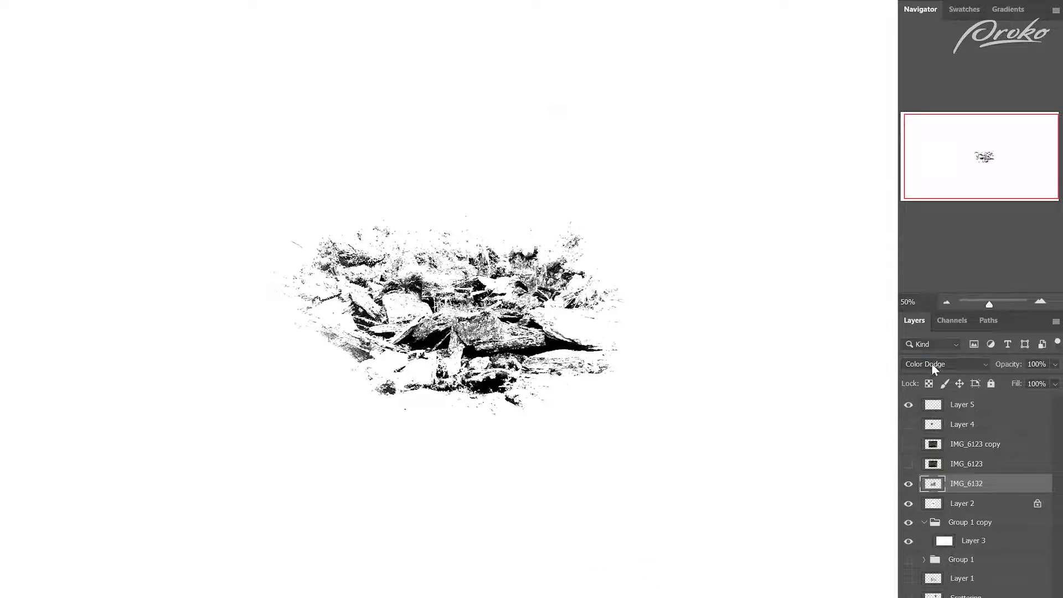
# Set the IMG_6132 layer's blending mode to Multiply and reposition the photo over the rock cluster.
pyautogui.click(931, 363)
pyautogui.click(923, 421)
pyautogui.moveTo(559, 307)
pyautogui.mouseDown()
pyautogui.moveTo(556, 372)
pyautogui.moveTo(411, 526)
pyautogui.moveTo(403, 563)
pyautogui.moveTo(426, 553)
pyautogui.moveTo(590, 340)
pyautogui.moveTo(592, 261)
pyautogui.moveTo(585, 284)
pyautogui.moveTo(562, 293)
pyautogui.mouseUp()
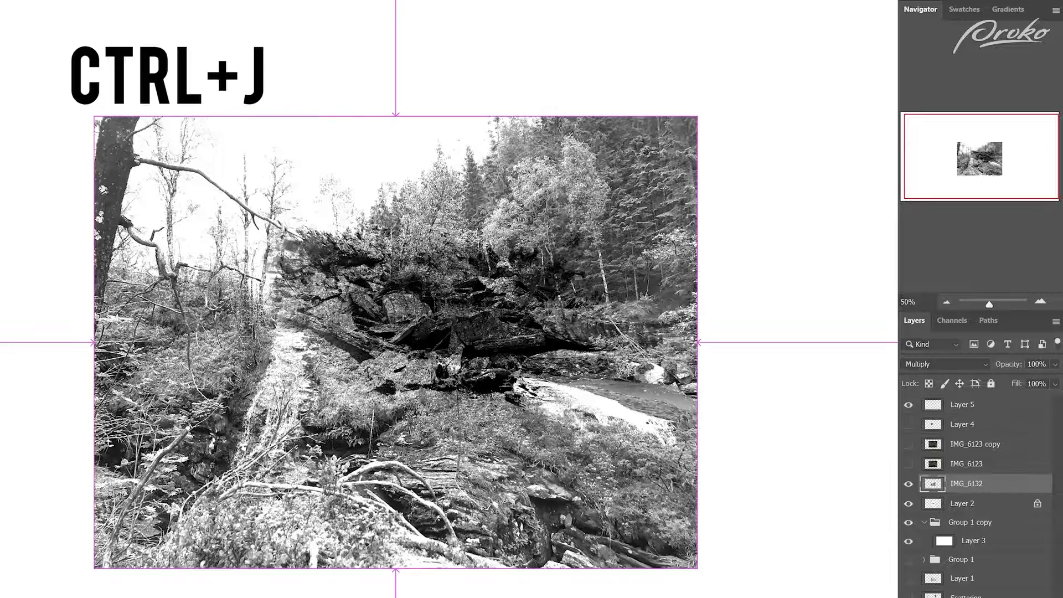
# Duplicate the IMG_6132 layer, compare the image with and without the copy, and leave the copy hidden.
pyautogui.hotkey('ctrl', 'j')
pyautogui.click(908, 484)
pyautogui.click(909, 484)
pyautogui.click(909, 485)
pyautogui.click(909, 485)
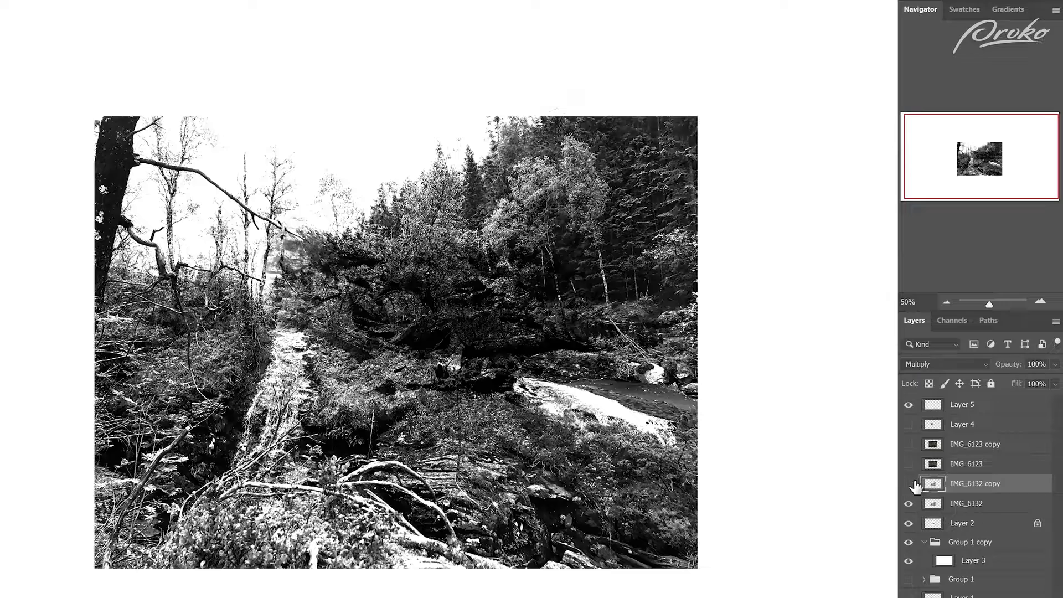
pyautogui.click(909, 485)
# Lock the original IMG_6132 layer's transparent pixels and whiten its outer areas, leaving texture only around the rocks.
pyautogui.click(921, 503)
pyautogui.moveTo(686, 178)
pyautogui.mouseDown()
pyautogui.moveTo(754, 208)
pyautogui.moveTo(439, 161)
pyautogui.moveTo(451, 570)
pyautogui.moveTo(155, 77)
pyautogui.moveTo(289, 579)
pyautogui.moveTo(332, 592)
pyautogui.mouseUp()
pyautogui.moveTo(88, 503)
pyautogui.mouseDown()
pyautogui.moveTo(422, 527)
pyautogui.moveTo(719, 291)
pyautogui.moveTo(161, 432)
pyautogui.moveTo(410, 471)
pyautogui.mouseUp()
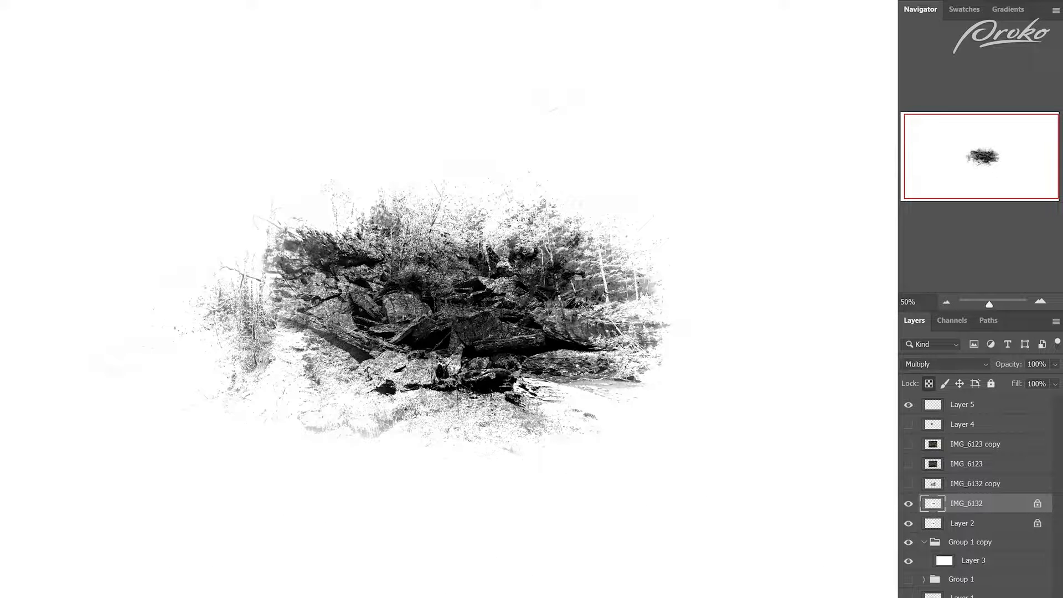
pyautogui.moveTo(562, 528)
pyautogui.mouseDown()
pyautogui.moveTo(388, 399)
pyautogui.moveTo(557, 48)
pyautogui.mouseUp()
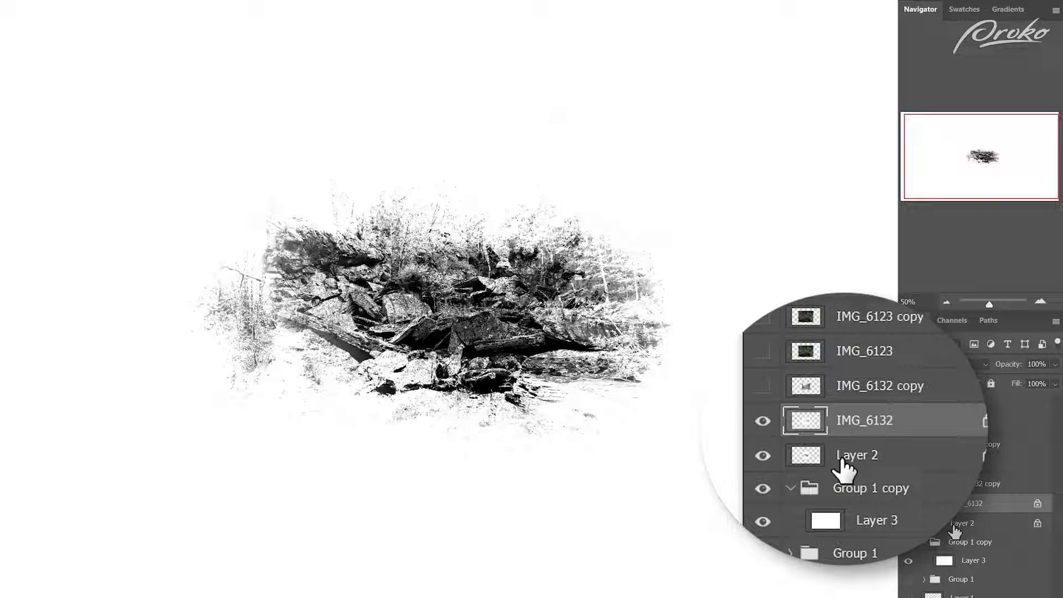
# Toggle the IMG_6132 layer's visibility to compare the rock cluster with and without the added texture.
pyautogui.click(906, 502)
pyautogui.click(907, 503)
pyautogui.click(907, 503)
pyautogui.click(906, 503)
pyautogui.click(906, 503)
pyautogui.click(906, 502)
pyautogui.click(906, 502)
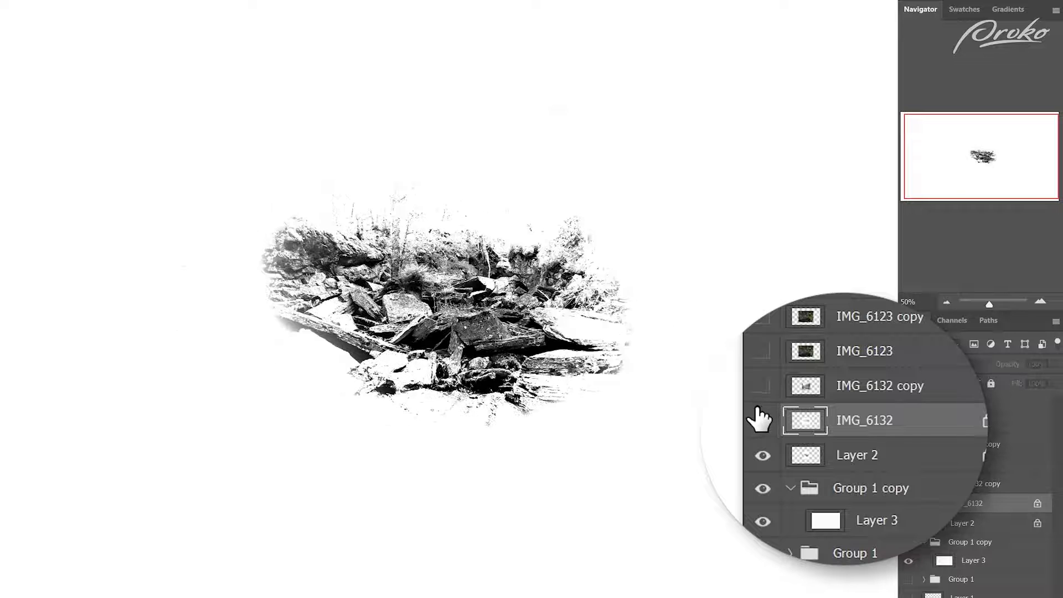
pyautogui.click(906, 503)
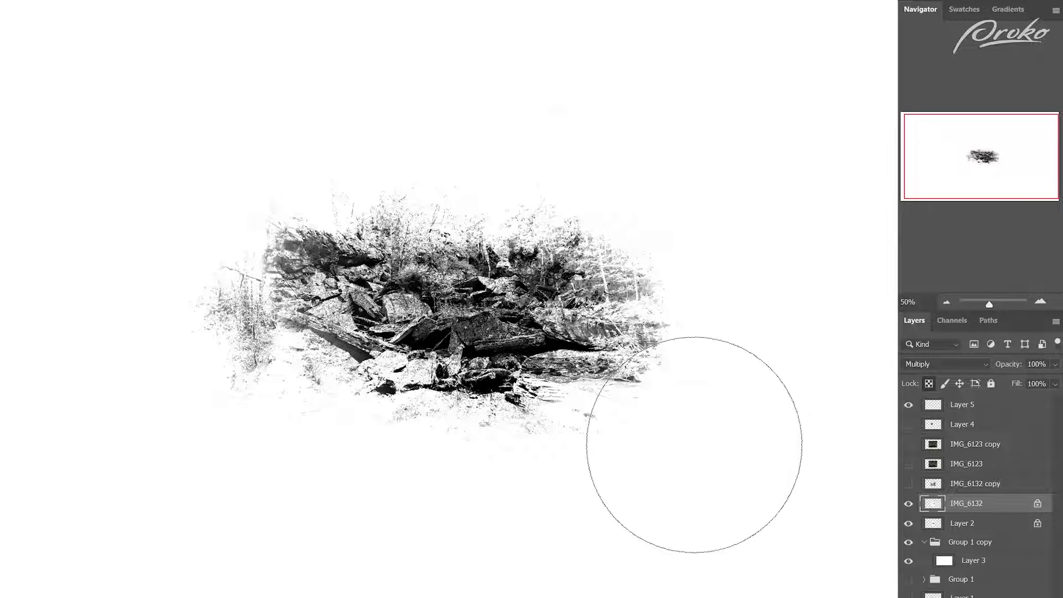
# Show the IMG_6132 copy layer and set its blending mode to Screen.
pyautogui.click(908, 484)
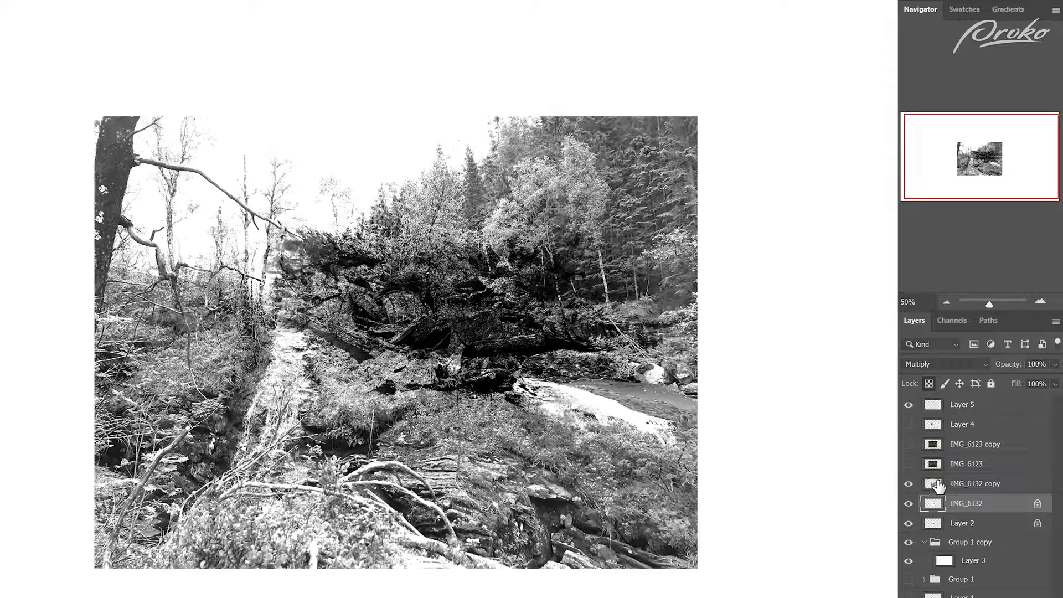
pyautogui.click(934, 483)
pyautogui.click(975, 366)
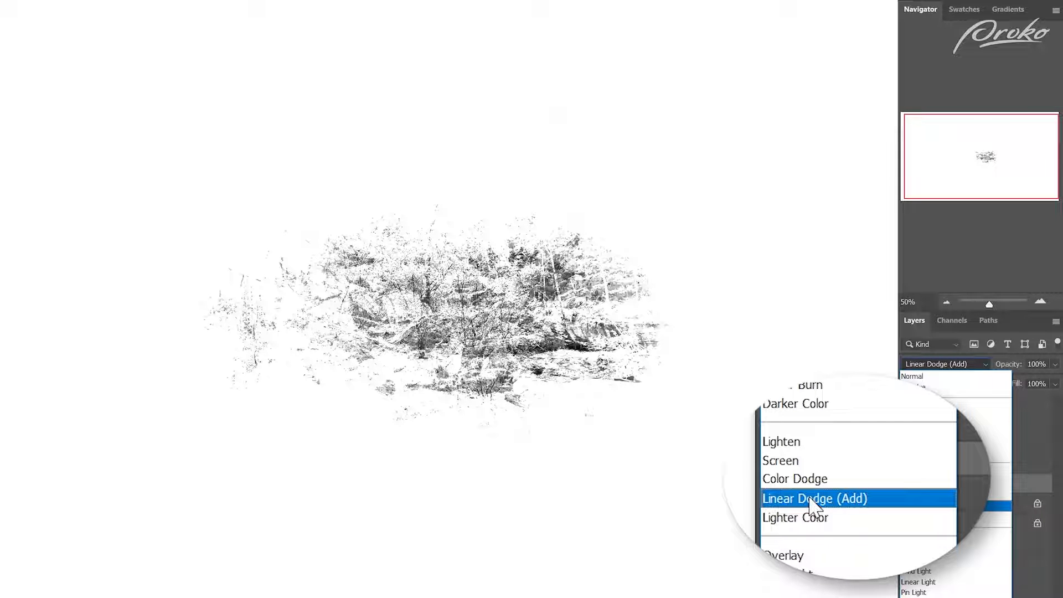
pyautogui.click(919, 486)
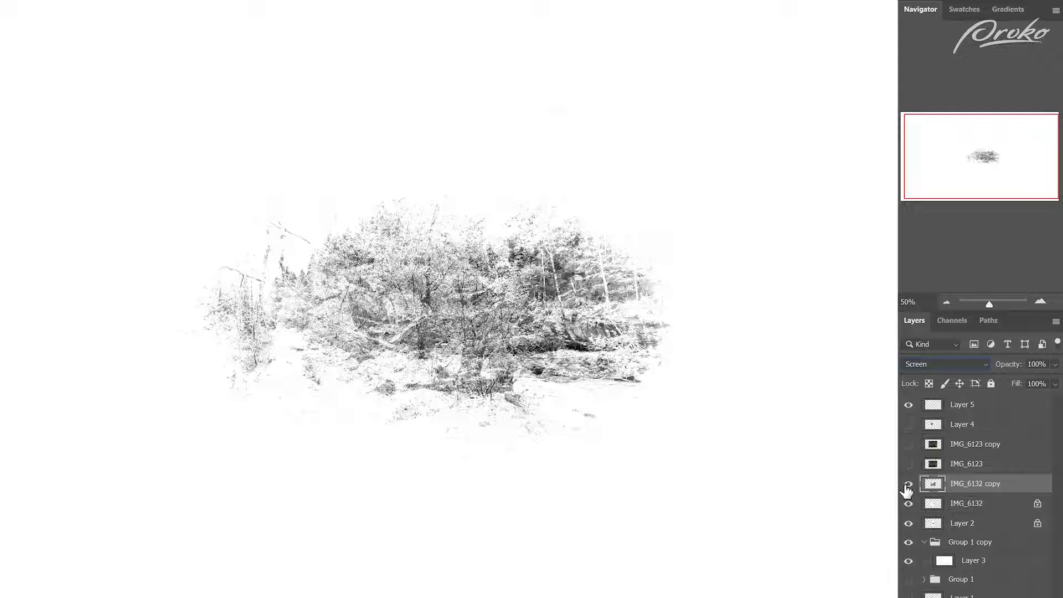
# Reposition the IMG_6132 copy over the rock cluster and darken its tones with a Levels adjustment.
pyautogui.moveTo(556, 380); pyautogui.dragTo(561, 446)
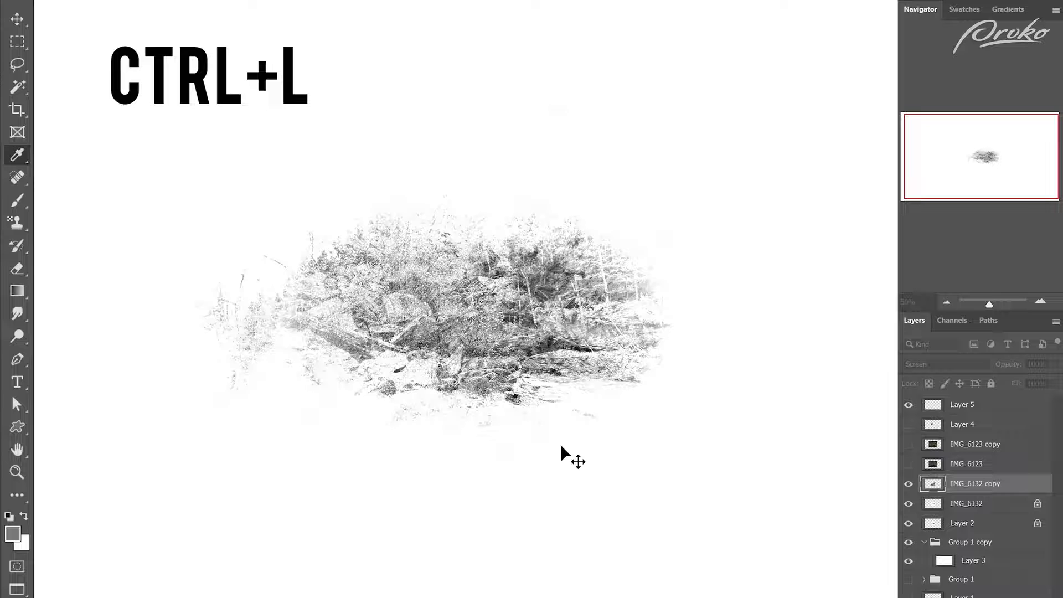
pyautogui.hotkey('ctrl', 'l')
pyautogui.moveTo(200, 452); pyautogui.dragTo(166, 446)
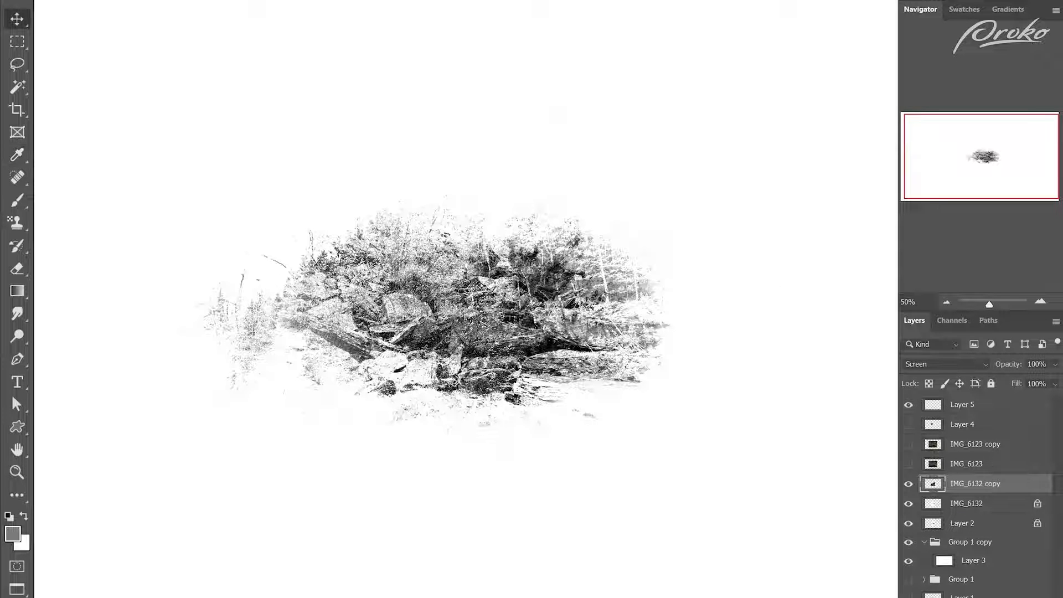
# Brush away the faint vegetation left of the rock cluster on the IMG_6132 layer with a smaller white brush.
pyautogui.click(918, 501)
pyautogui.press('b')
pyautogui.press('x')
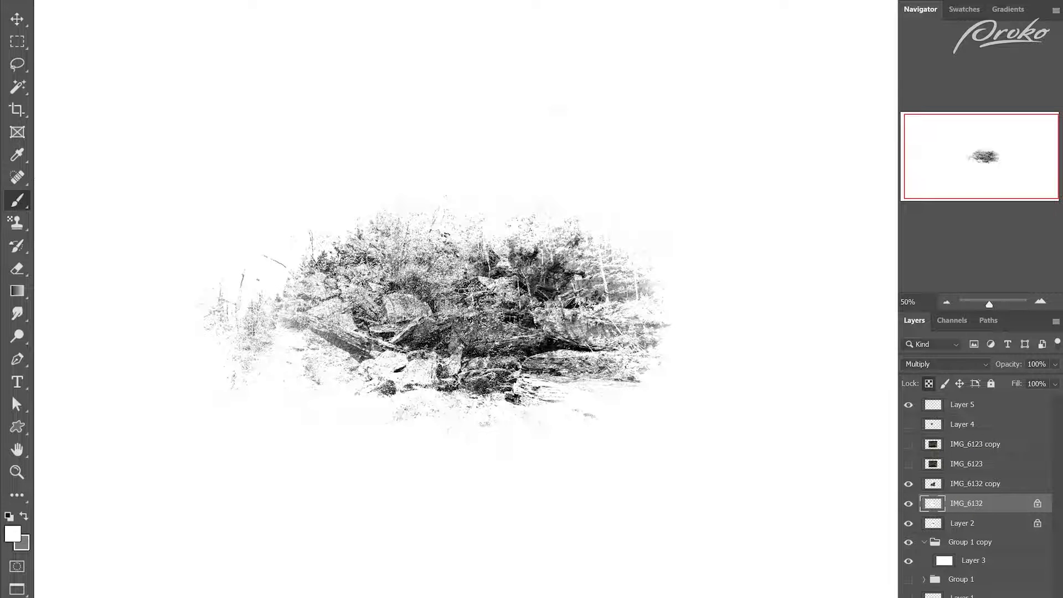
pyautogui.press('[')
pyautogui.press('[')
pyautogui.press('[')
pyautogui.press('[')
pyautogui.press('[')
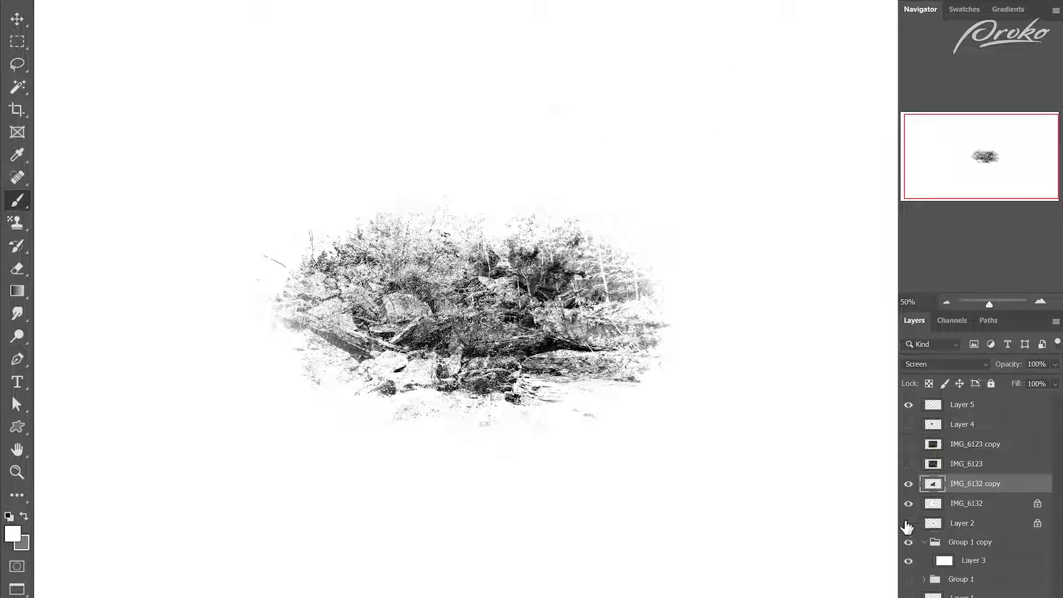
# Select the whole rock composite with a rectangular marquee and define it as a brush preset under the default name.
pyautogui.click(948, 523)
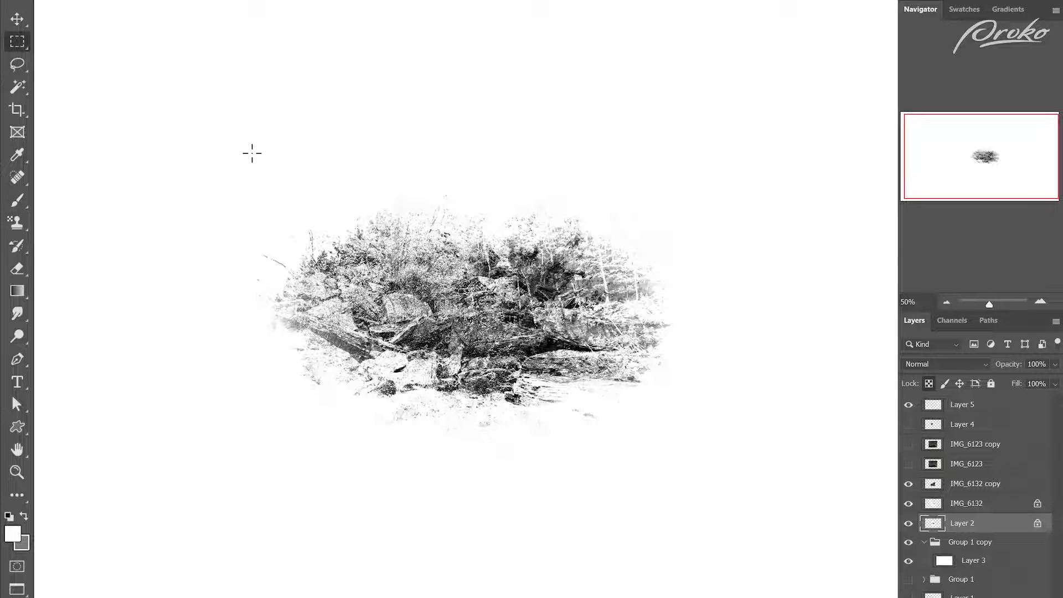
pyautogui.moveTo(341, 251); pyautogui.dragTo(704, 474)
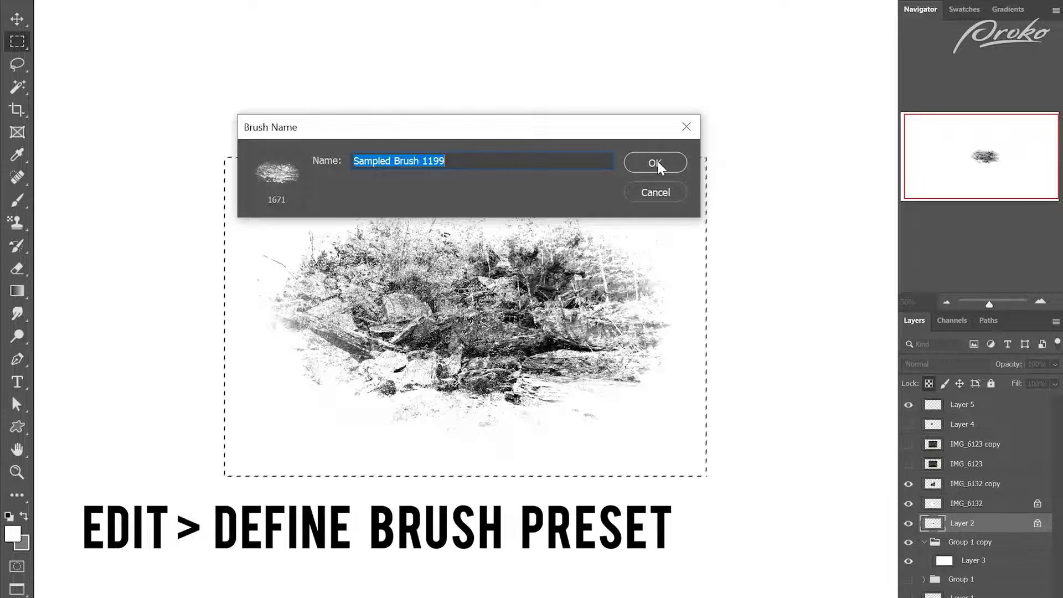
pyautogui.click(657, 162)
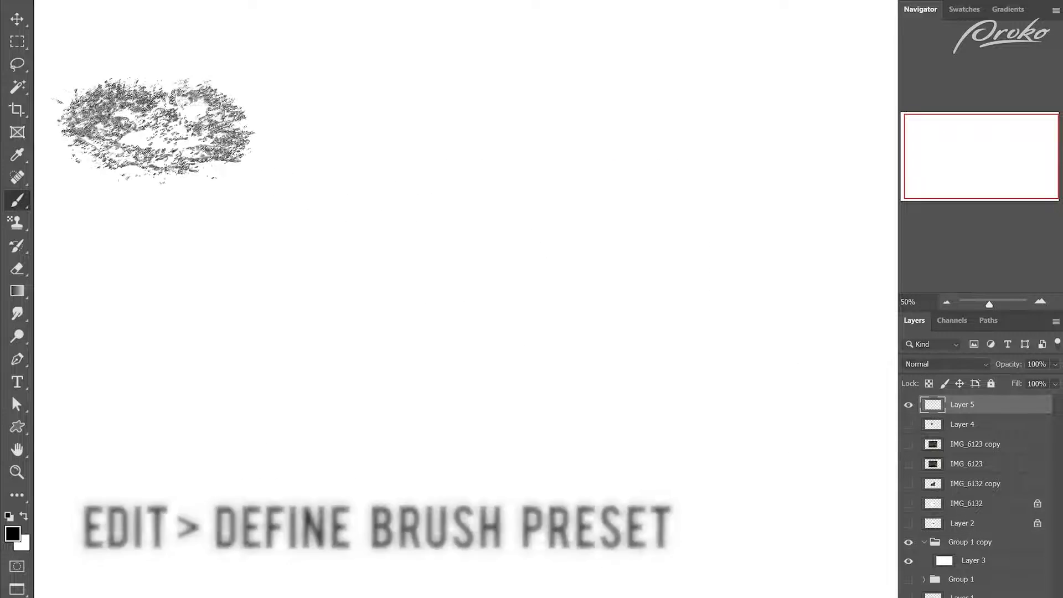
# Paint a winding black test stroke with the new rock brush on Layer 5 and undo it.
pyautogui.moveTo(155, 130)
pyautogui.mouseDown()
pyautogui.moveTo(257, 110)
pyautogui.moveTo(308, 159)
pyautogui.moveTo(235, 268)
pyautogui.moveTo(184, 382)
pyautogui.moveTo(272, 452)
pyautogui.moveTo(400, 401)
pyautogui.moveTo(508, 279)
pyautogui.moveTo(624, 280)
pyautogui.moveTo(669, 386)
pyautogui.moveTo(573, 374)
pyautogui.moveTo(578, 231)
pyautogui.moveTo(647, 166)
pyautogui.moveTo(537, 125)
pyautogui.moveTo(522, 199)
pyautogui.moveTo(640, 331)
pyautogui.moveTo(603, 463)
pyautogui.moveTo(528, 477)
pyautogui.mouseUp()
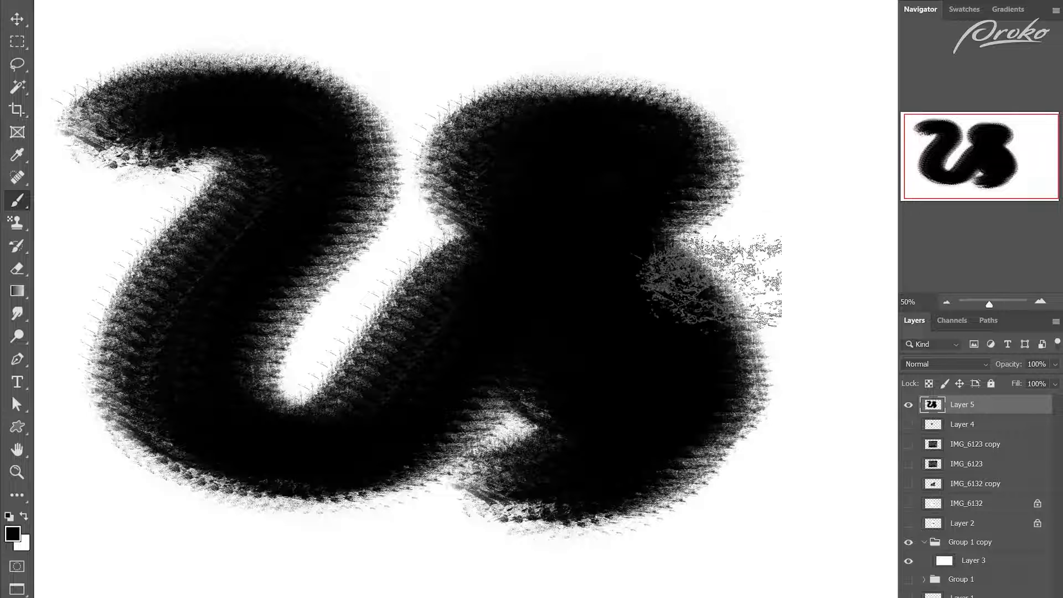
pyautogui.hotkey('ctrl', 'z')
# In the brush settings, use Transfer with opacity and flow controlled by Pen Pressure, and paint a test stroke.
pyautogui.press('F5')
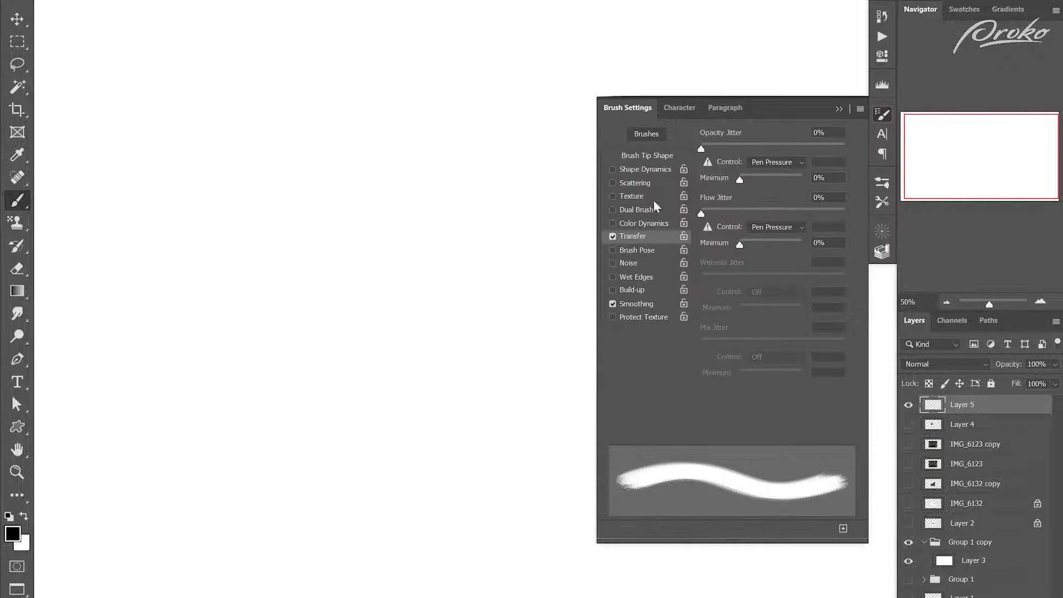
pyautogui.moveTo(549, 175)
pyautogui.mouseDown()
pyautogui.moveTo(504, 241)
pyautogui.moveTo(354, 354)
pyautogui.moveTo(332, 420)
pyautogui.moveTo(387, 387)
pyautogui.mouseUp()
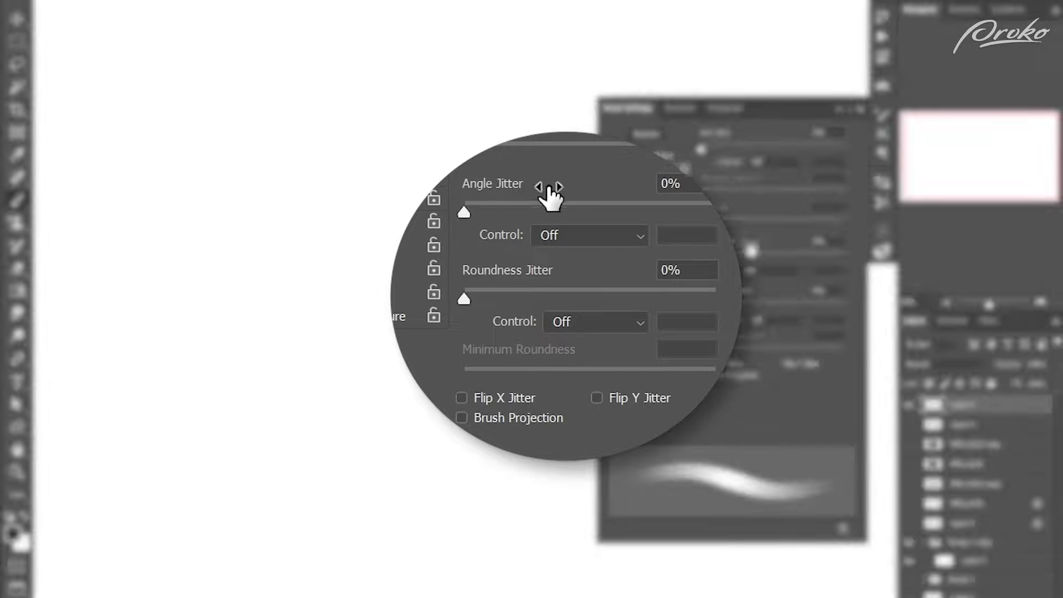
# Set the brush's Shape Dynamics angle control to Direction and paint curved test strokes across the canvas.
pyautogui.click(578, 236)
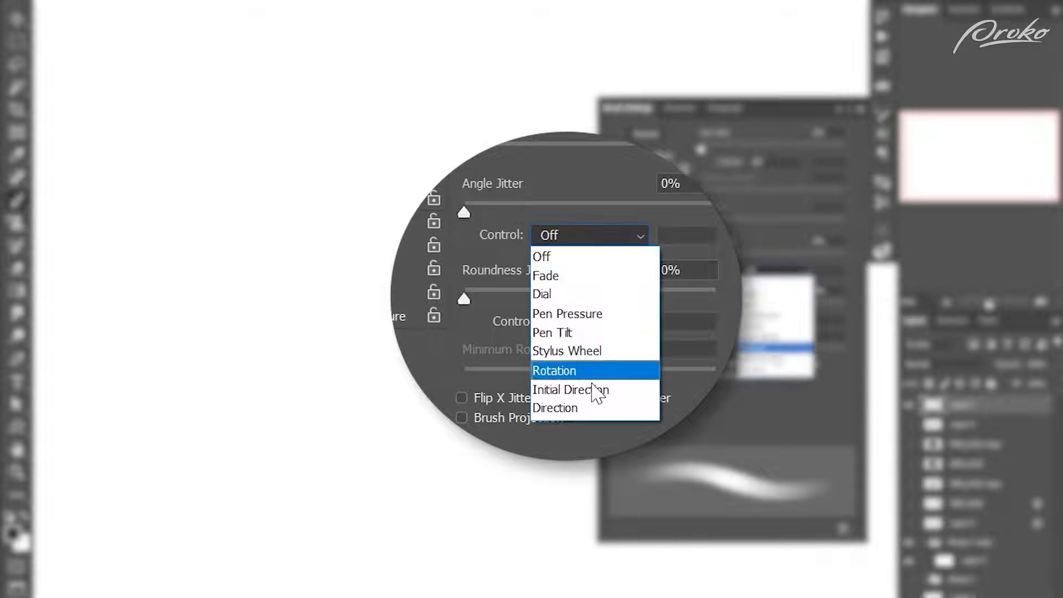
pyautogui.click(575, 406)
pyautogui.moveTo(725, 23)
pyautogui.mouseDown()
pyautogui.moveTo(542, 277)
pyautogui.moveTo(332, 106)
pyautogui.moveTo(110, 321)
pyautogui.moveTo(438, 398)
pyautogui.mouseUp()
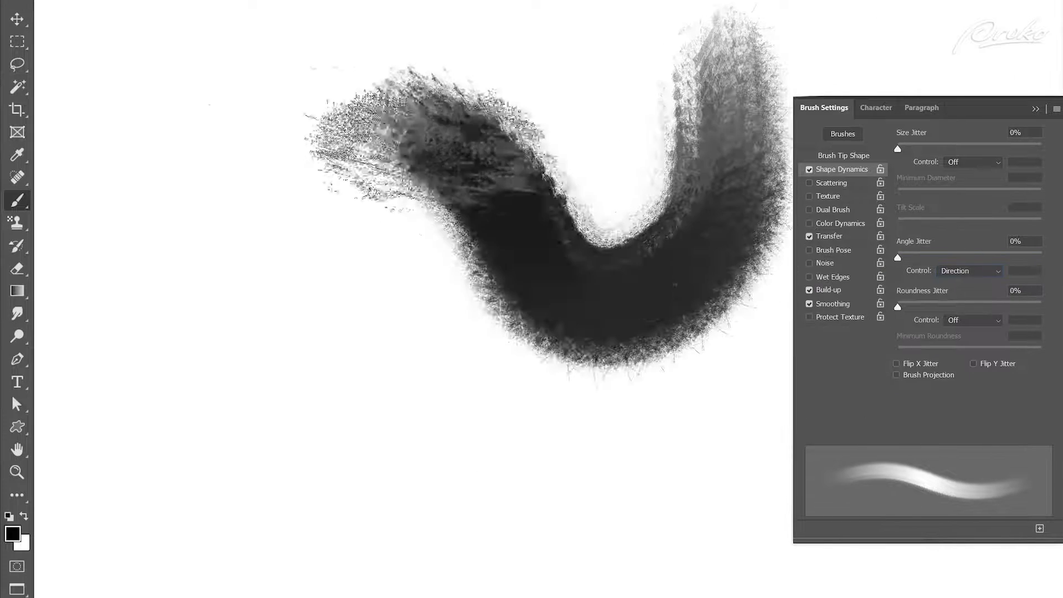
pyautogui.moveTo(327, 395)
pyautogui.mouseDown()
pyautogui.moveTo(506, 512)
pyautogui.moveTo(586, 489)
pyautogui.mouseUp()
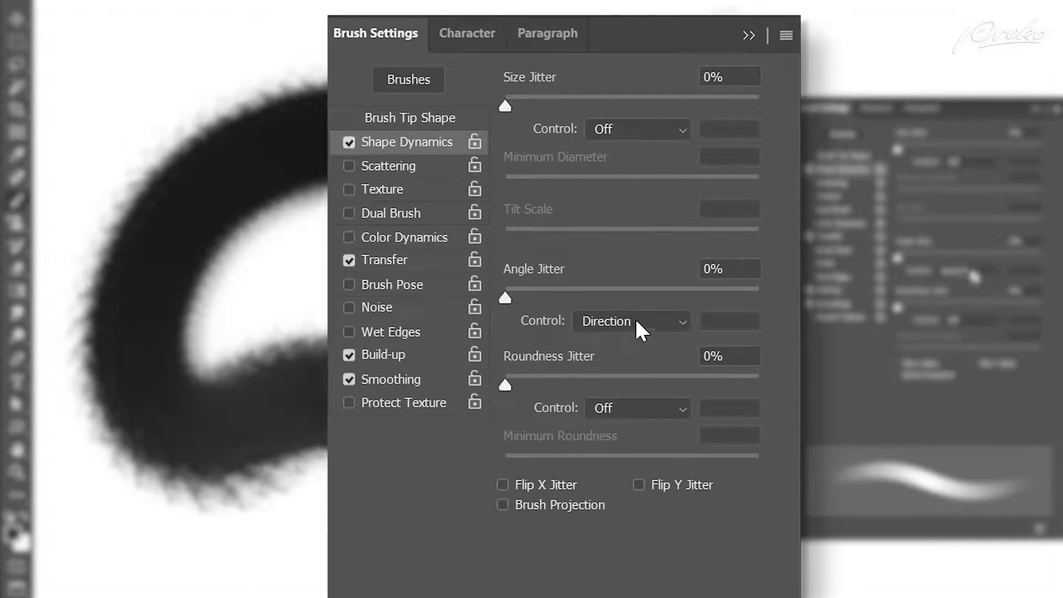
# Set the brush's Shape Dynamics angle control to Off.
pyautogui.click(977, 271)
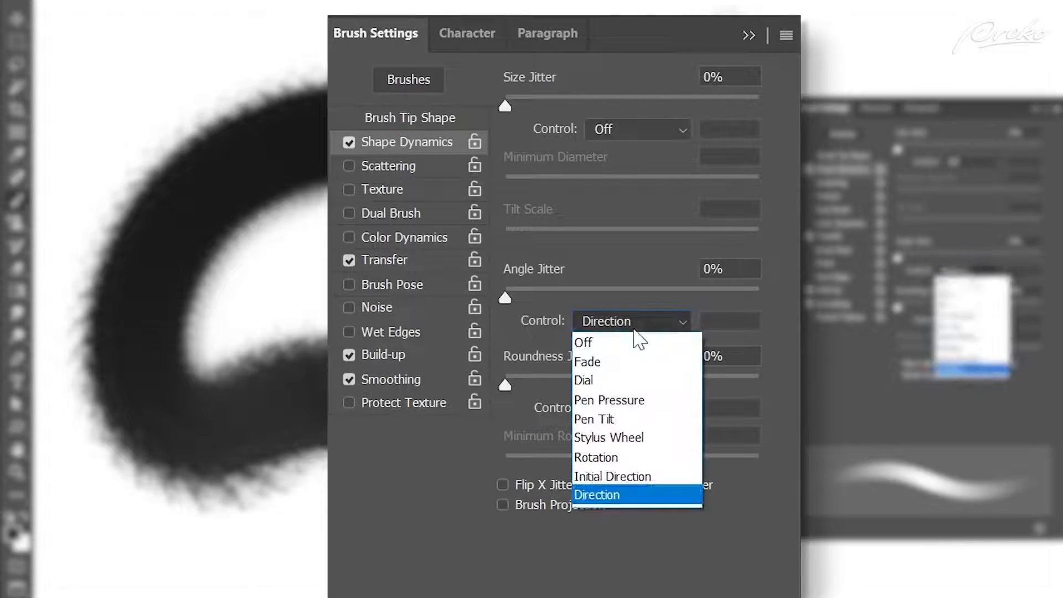
pyautogui.click(978, 280)
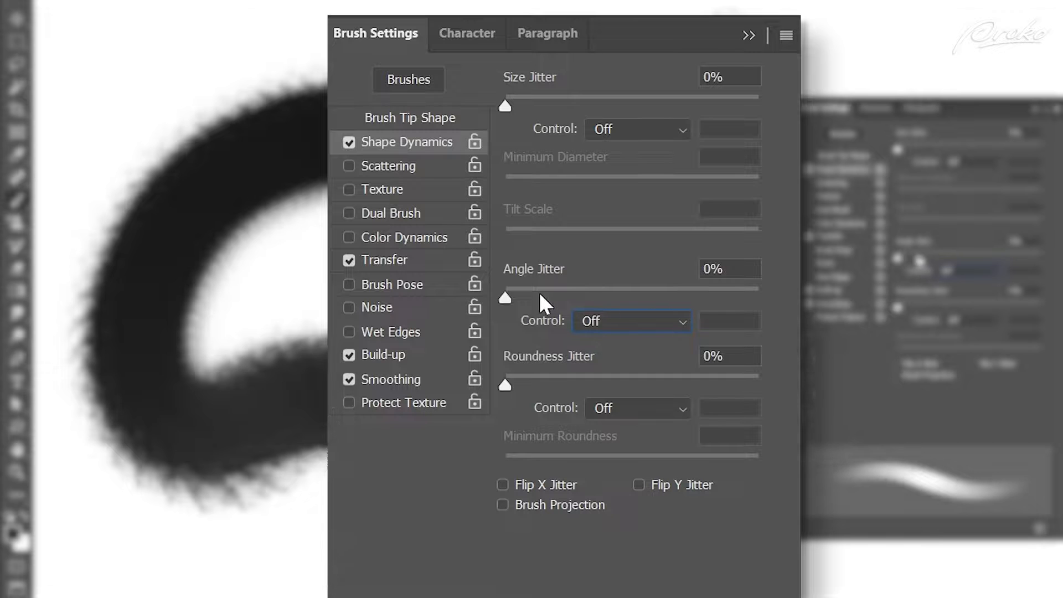
# Set the brush's Shape Dynamics angle jitter to 100%, paint a large test patch and undo it.
pyautogui.moveTo(542, 295); pyautogui.dragTo(674, 293)
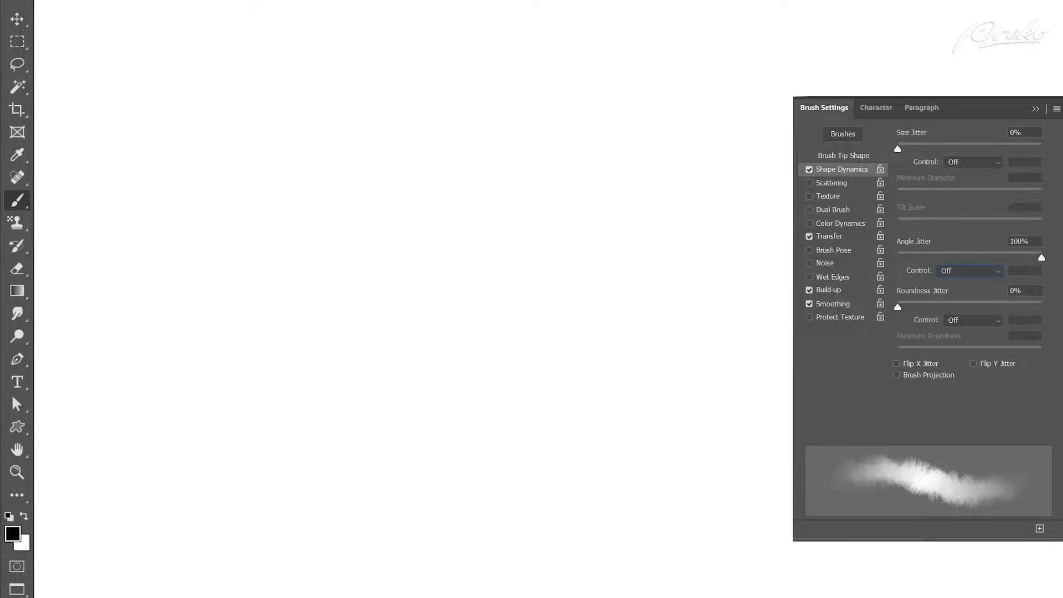
pyautogui.moveTo(637, 138)
pyautogui.mouseDown()
pyautogui.moveTo(622, 170)
pyautogui.moveTo(508, 197)
pyautogui.moveTo(492, 233)
pyautogui.moveTo(583, 264)
pyautogui.moveTo(559, 319)
pyautogui.moveTo(575, 390)
pyautogui.moveTo(496, 413)
pyautogui.moveTo(465, 318)
pyautogui.moveTo(394, 319)
pyautogui.moveTo(426, 390)
pyautogui.moveTo(363, 420)
pyautogui.moveTo(340, 288)
pyautogui.moveTo(355, 193)
pyautogui.moveTo(285, 209)
pyautogui.moveTo(230, 256)
pyautogui.moveTo(301, 366)
pyautogui.moveTo(308, 429)
pyautogui.moveTo(238, 429)
pyautogui.moveTo(175, 382)
pyautogui.moveTo(152, 452)
pyautogui.moveTo(191, 514)
pyautogui.moveTo(332, 507)
pyautogui.moveTo(512, 460)
pyautogui.moveTo(615, 468)
pyautogui.moveTo(684, 456)
pyautogui.moveTo(669, 468)
pyautogui.moveTo(638, 425)
pyautogui.moveTo(732, 365)
pyautogui.moveTo(618, 452)
pyautogui.moveTo(624, 487)
pyautogui.mouseUp()
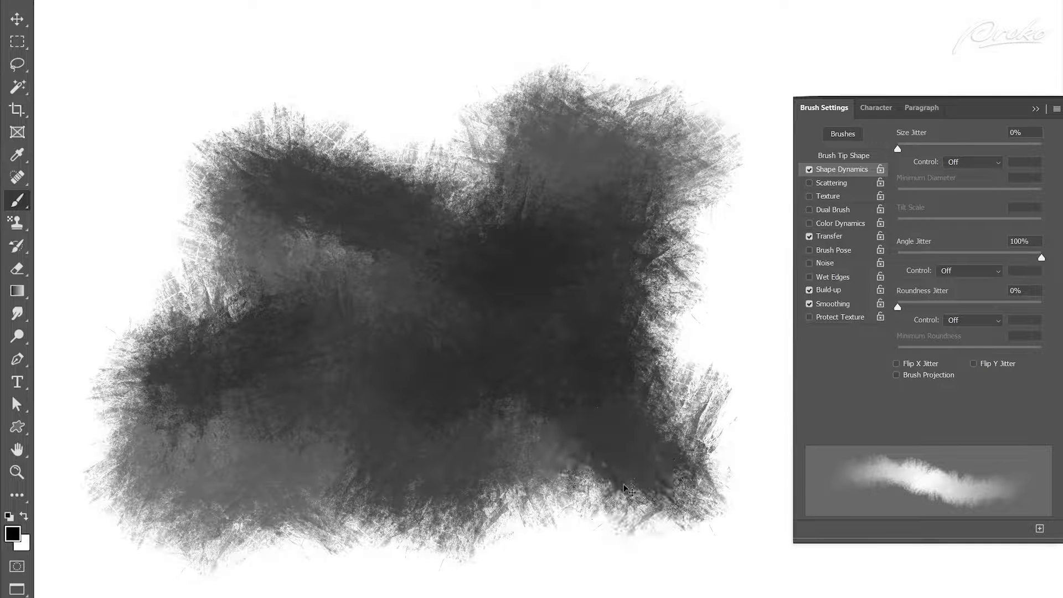
pyautogui.hotkey('ctrl', 'z')
# Set the brush tip spacing to 26% and paint a test patch across the canvas.
pyautogui.click(860, 159)
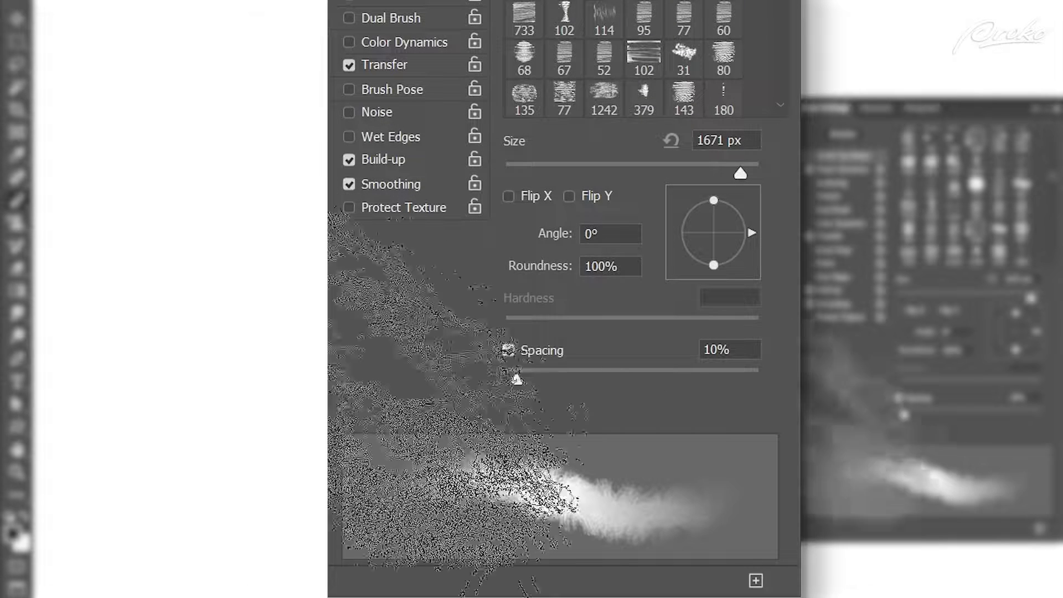
pyautogui.moveTo(522, 379); pyautogui.dragTo(536, 379)
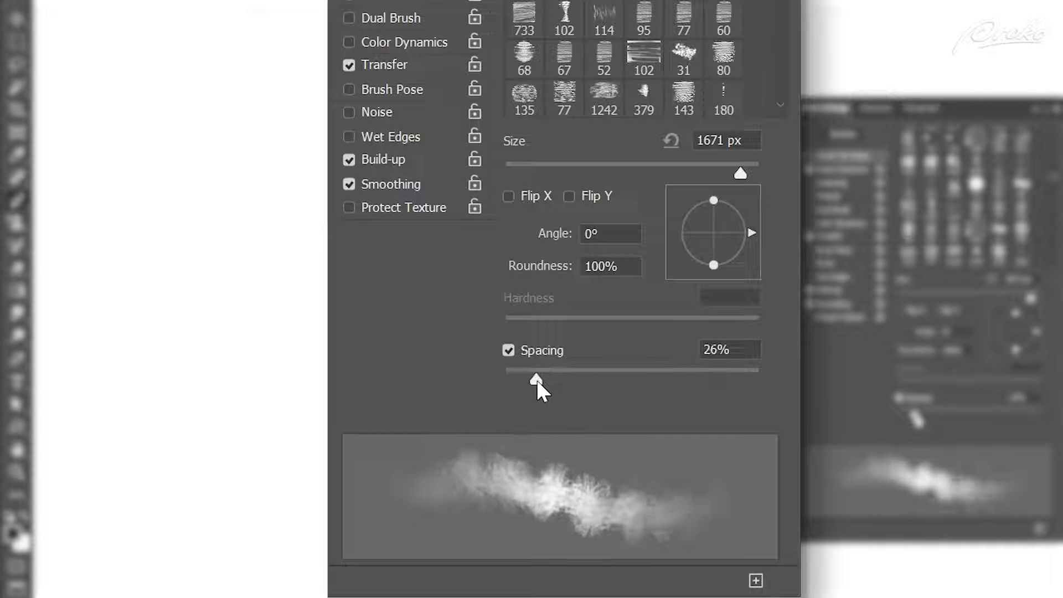
pyautogui.moveTo(667, 119)
pyautogui.mouseDown()
pyautogui.moveTo(516, 204)
pyautogui.moveTo(384, 193)
pyautogui.moveTo(296, 235)
pyautogui.moveTo(632, 462)
pyautogui.moveTo(284, 367)
pyautogui.moveTo(183, 392)
pyautogui.moveTo(576, 465)
pyautogui.mouseUp()
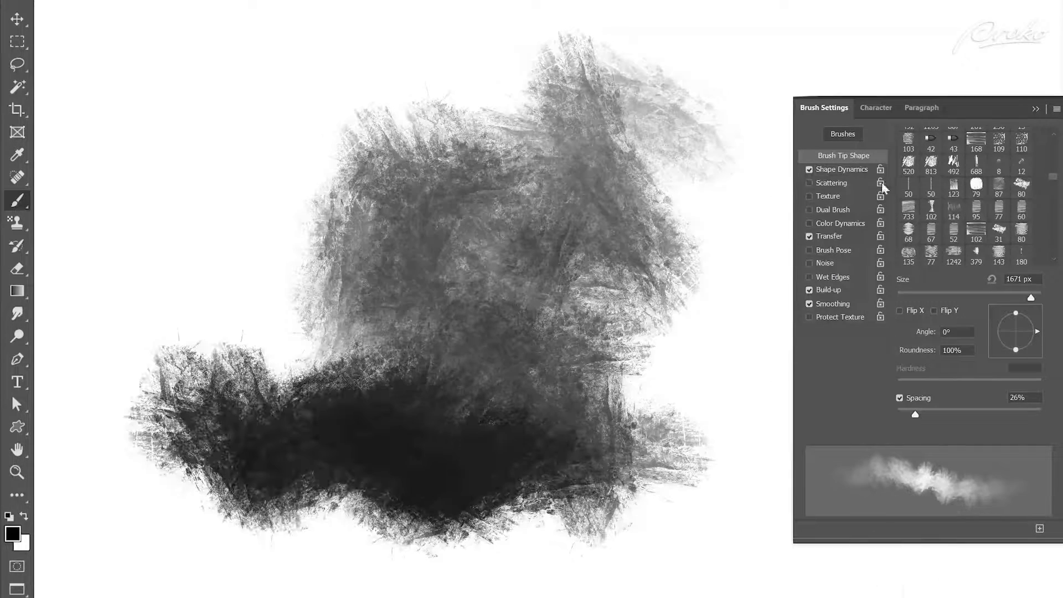
# Enable Scattering with a scatter of 25% and paint test strokes on the canvas.
pyautogui.click(831, 183)
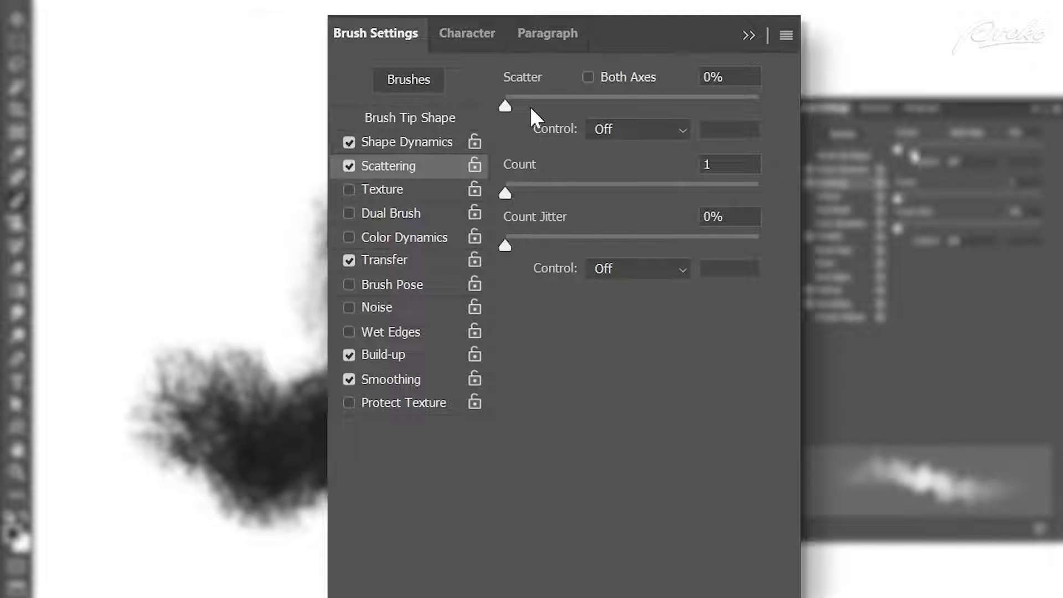
pyautogui.moveTo(541, 99); pyautogui.dragTo(513, 102)
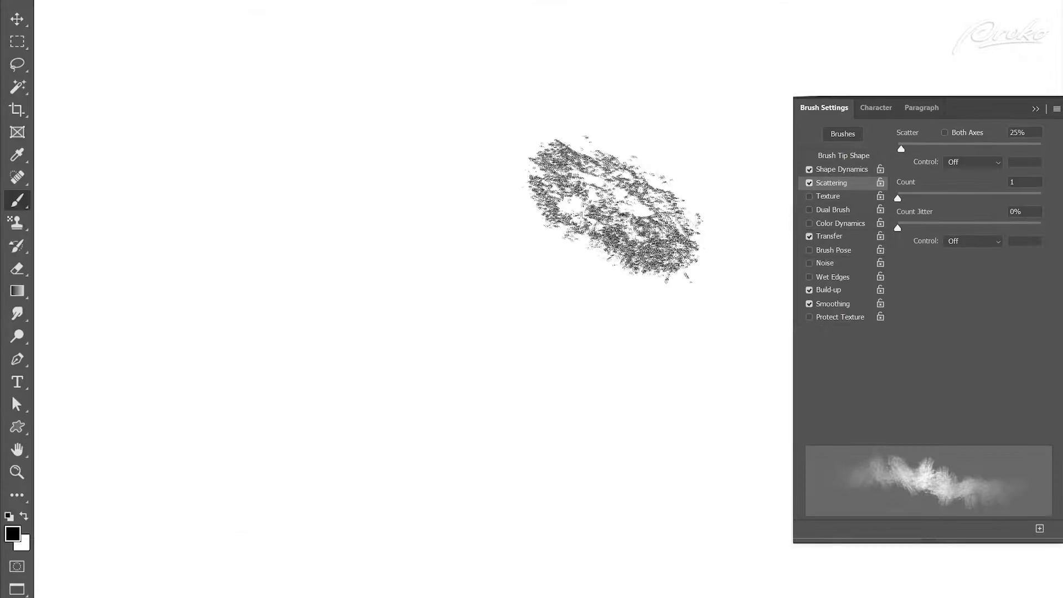
pyautogui.moveTo(609, 210)
pyautogui.mouseDown()
pyautogui.moveTo(554, 277)
pyautogui.moveTo(443, 310)
pyautogui.moveTo(354, 238)
pyautogui.moveTo(332, 299)
pyautogui.moveTo(554, 387)
pyautogui.mouseUp()
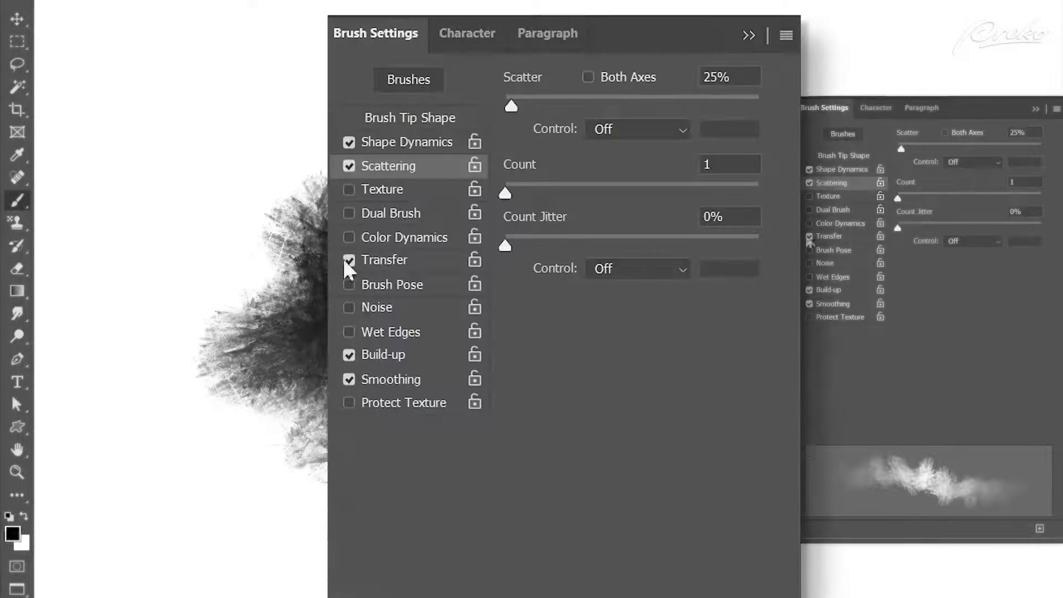
# Enable Texture with its mode set to Multiply and paint a vertical test stroke along the canvas's left side.
pyautogui.click(383, 190)
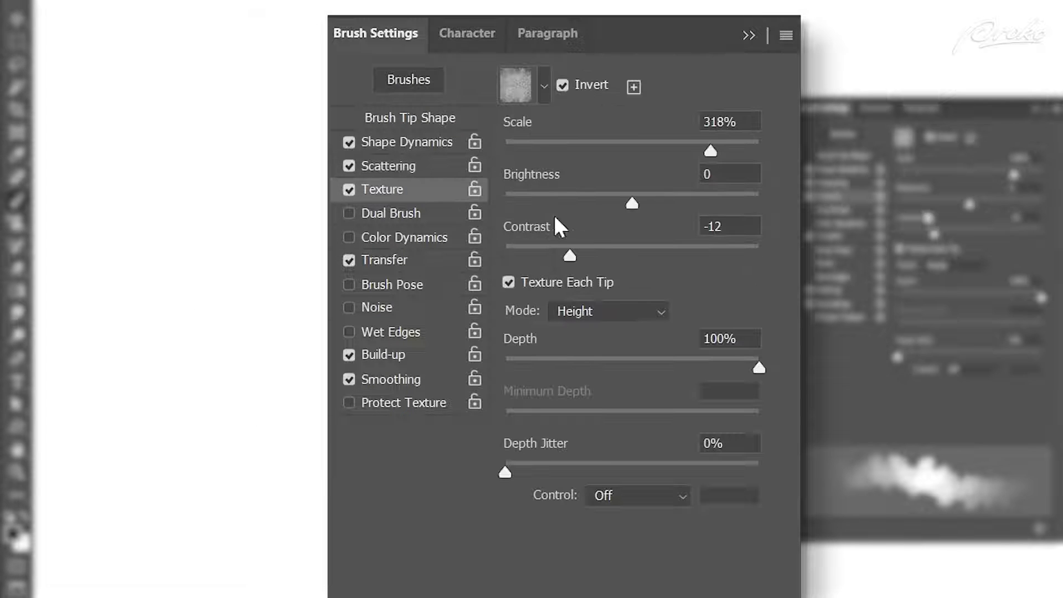
pyautogui.click(544, 86)
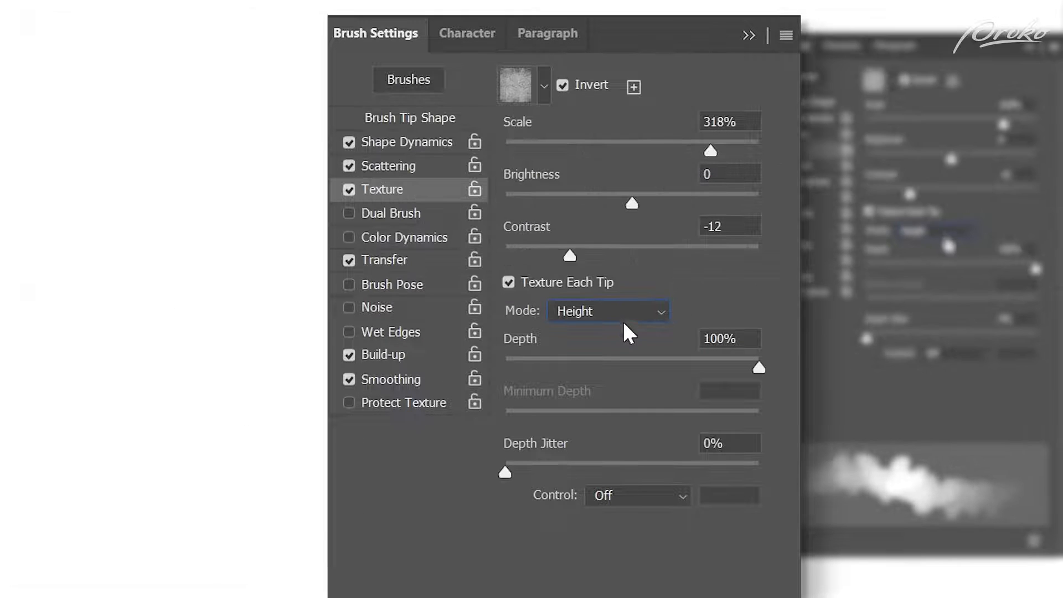
pyautogui.click(620, 310)
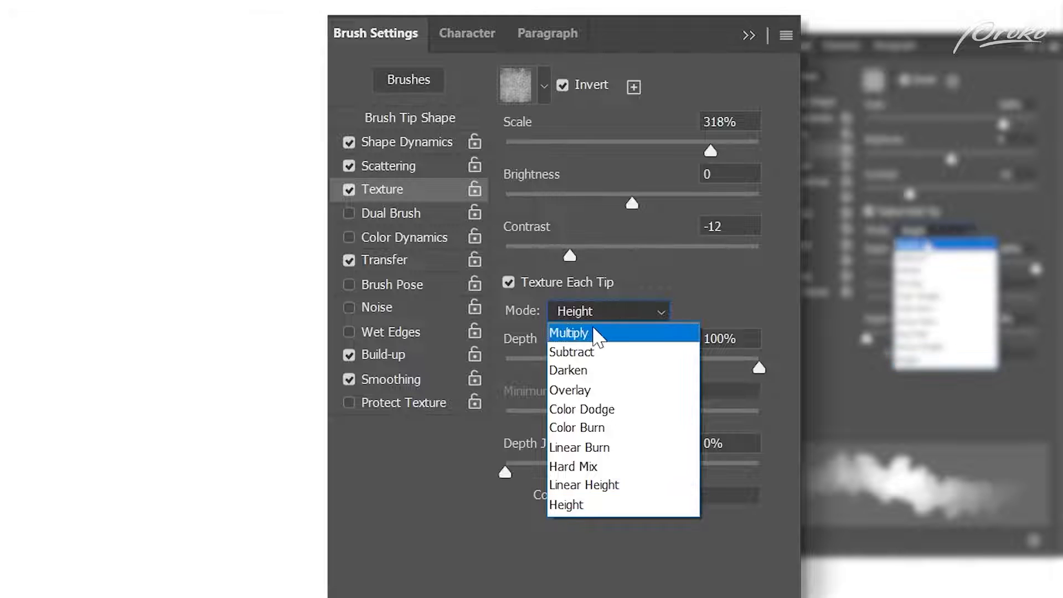
pyautogui.click(598, 335)
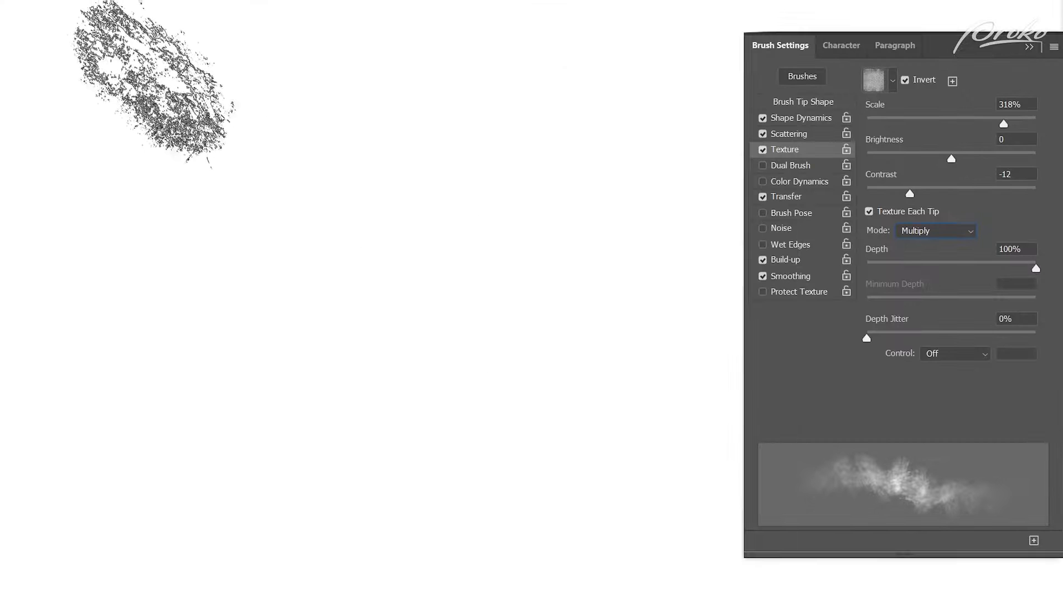
pyautogui.moveTo(154, 83)
pyautogui.mouseDown()
pyautogui.moveTo(218, 439)
pyautogui.moveTo(237, 423)
pyautogui.mouseUp()
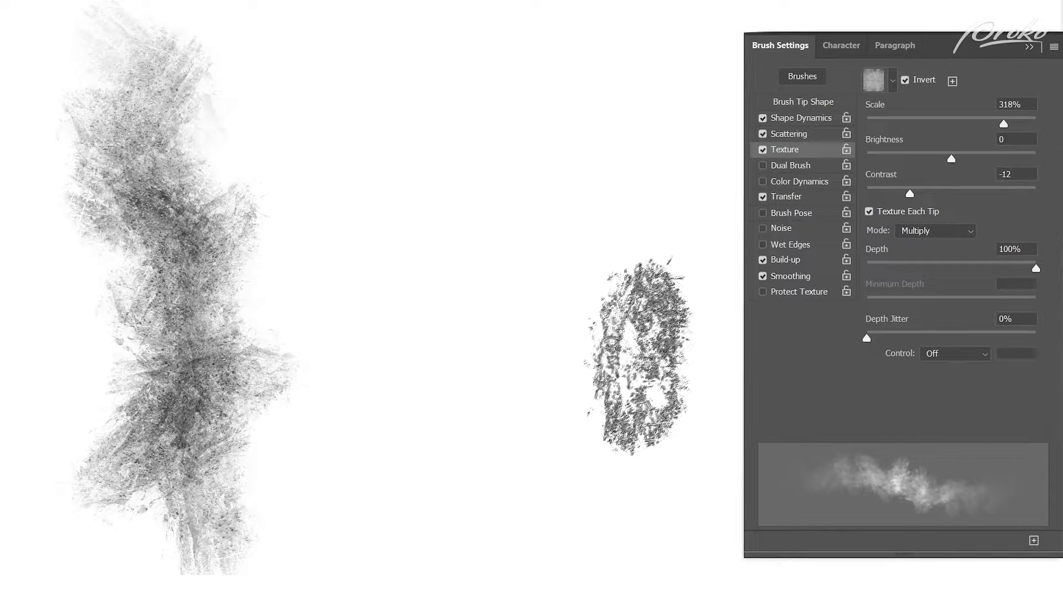
# Turn off the texture's Invert option, raise its brightness to 150, paint a second vertical test stroke and undo it.
pyautogui.moveTo(951, 159); pyautogui.dragTo(1040, 159)
pyautogui.moveTo(431, 83)
pyautogui.mouseDown()
pyautogui.moveTo(429, 470)
pyautogui.moveTo(488, 490)
pyautogui.mouseUp()
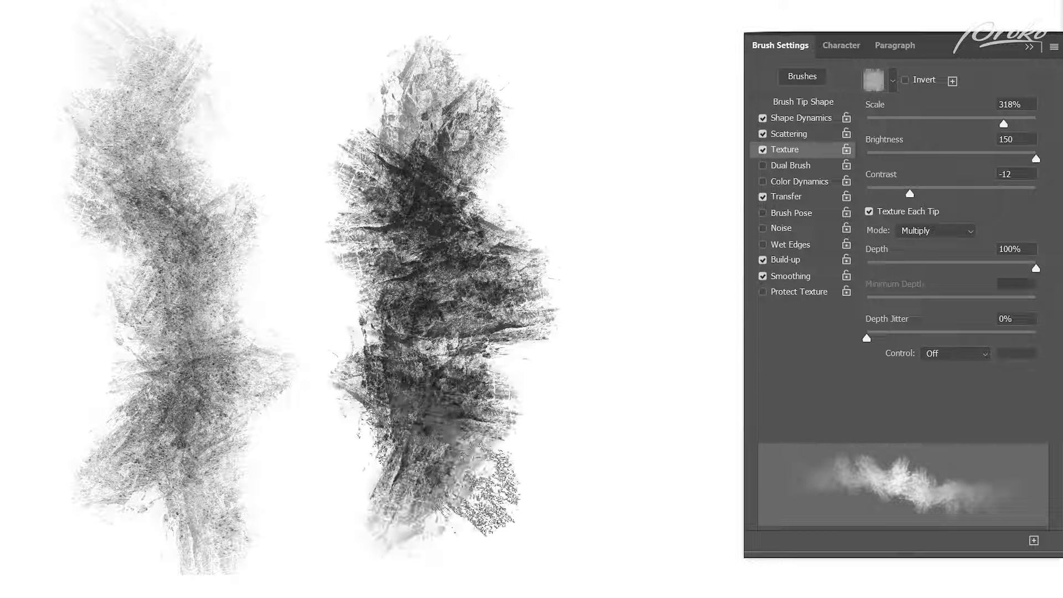
pyautogui.hotkey('ctrl', 'z')
# Set the texture's brightness to -34, contrast to 66 and scale to 106%, and paint a large test patch.
pyautogui.moveTo(1033, 159); pyautogui.dragTo(938, 161)
pyautogui.moveTo(917, 197); pyautogui.dragTo(997, 196)
pyautogui.moveTo(1003, 124); pyautogui.dragTo(954, 124)
pyautogui.moveTo(429, 132)
pyautogui.mouseDown()
pyautogui.moveTo(593, 220)
pyautogui.moveTo(453, 396)
pyautogui.moveTo(652, 391)
pyautogui.moveTo(391, 357)
pyautogui.moveTo(318, 425)
pyautogui.mouseUp()
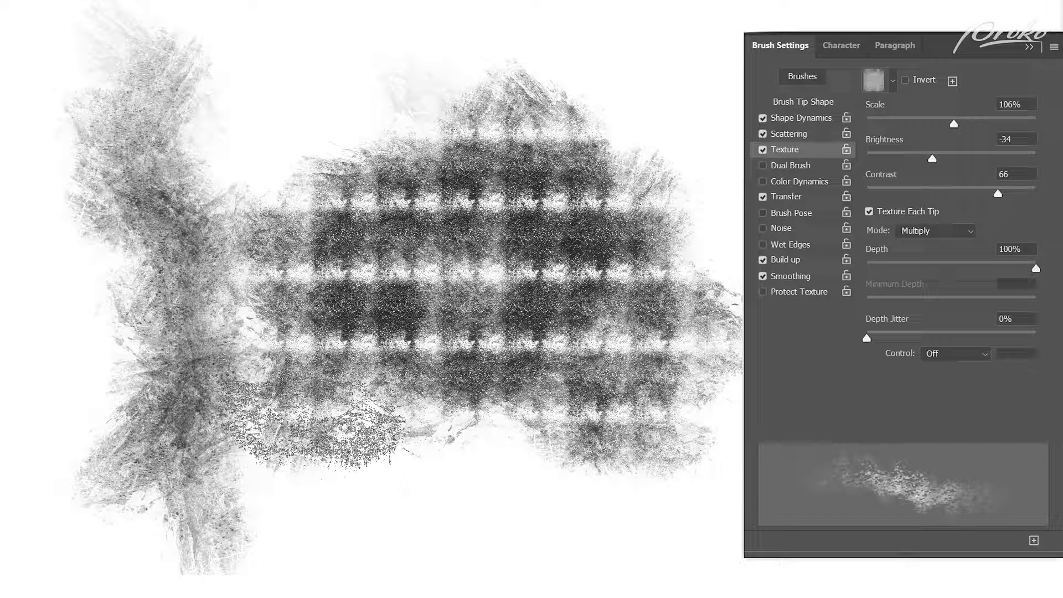
# Set the texture's scale to 269% and contrast to -16, painting a test patch after each change.
pyautogui.moveTo(953, 123); pyautogui.dragTo(999, 122)
pyautogui.moveTo(553, 138)
pyautogui.mouseDown()
pyautogui.moveTo(640, 218)
pyautogui.moveTo(504, 201)
pyautogui.moveTo(490, 328)
pyautogui.moveTo(653, 321)
pyautogui.moveTo(664, 471)
pyautogui.moveTo(387, 454)
pyautogui.moveTo(609, 470)
pyautogui.mouseUp()
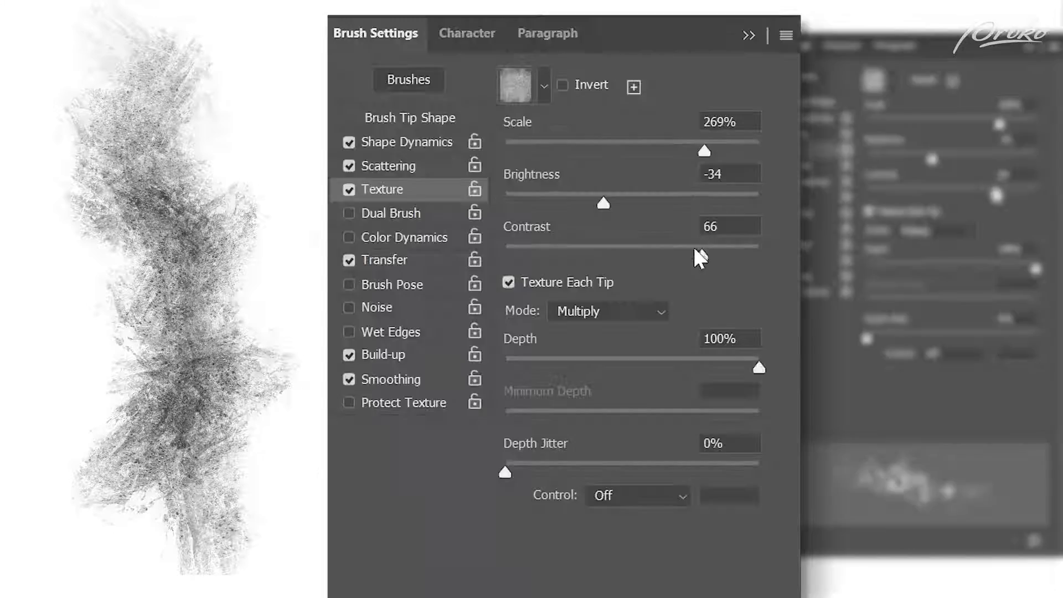
pyautogui.moveTo(997, 193); pyautogui.dragTo(905, 193)
pyautogui.moveTo(493, 119)
pyautogui.mouseDown()
pyautogui.moveTo(551, 157)
pyautogui.moveTo(572, 227)
pyautogui.moveTo(548, 290)
pyautogui.moveTo(597, 349)
pyautogui.moveTo(398, 326)
pyautogui.moveTo(476, 357)
pyautogui.moveTo(686, 376)
pyautogui.moveTo(503, 399)
pyautogui.moveTo(418, 393)
pyautogui.mouseUp()
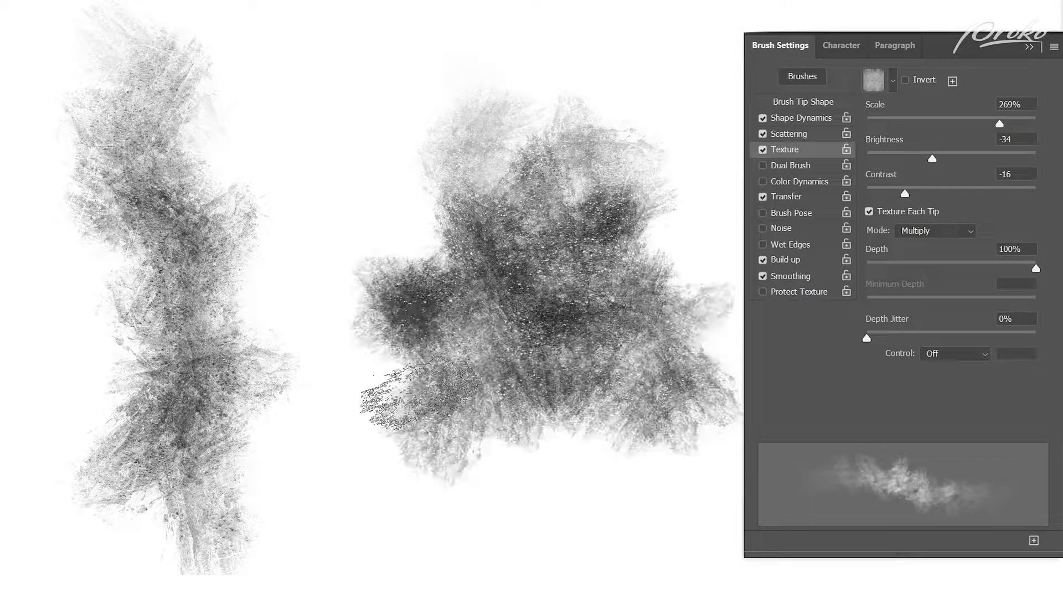
# Undo the test patch, set the texture's brightness to 7 and depth to 72%, and paint new test strokes.
pyautogui.moveTo(936, 157)
pyautogui.mouseDown()
pyautogui.moveTo(912, 157)
pyautogui.moveTo(959, 158)
pyautogui.mouseUp()
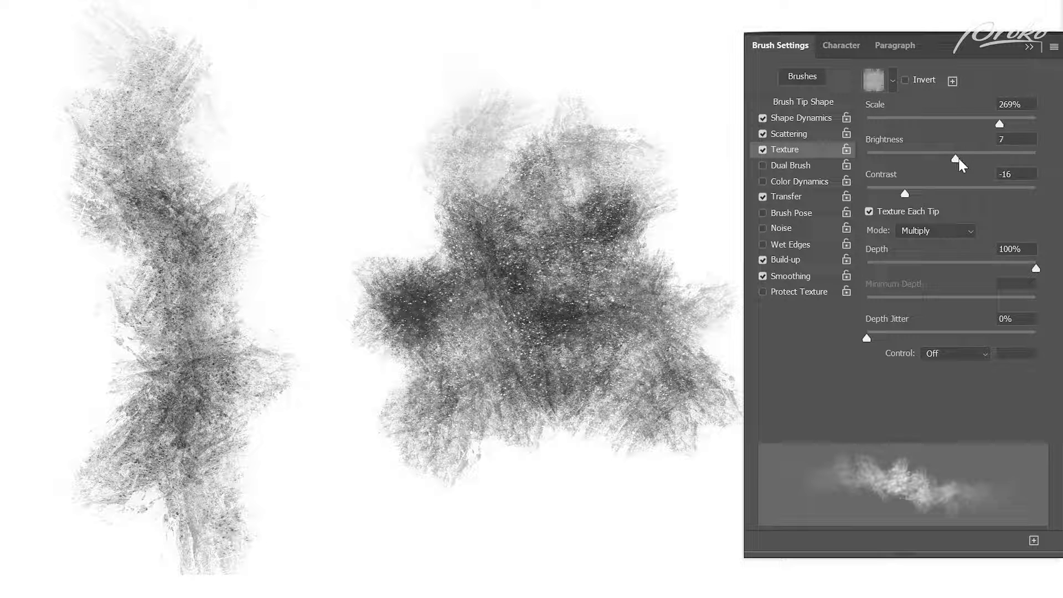
pyautogui.hotkey('ctrl', 'z')
pyautogui.moveTo(565, 160)
pyautogui.mouseDown()
pyautogui.moveTo(578, 253)
pyautogui.moveTo(610, 280)
pyautogui.moveTo(604, 355)
pyautogui.moveTo(453, 299)
pyautogui.moveTo(435, 395)
pyautogui.moveTo(393, 383)
pyautogui.moveTo(692, 395)
pyautogui.moveTo(454, 486)
pyautogui.moveTo(640, 461)
pyautogui.moveTo(722, 435)
pyautogui.moveTo(739, 409)
pyautogui.mouseUp()
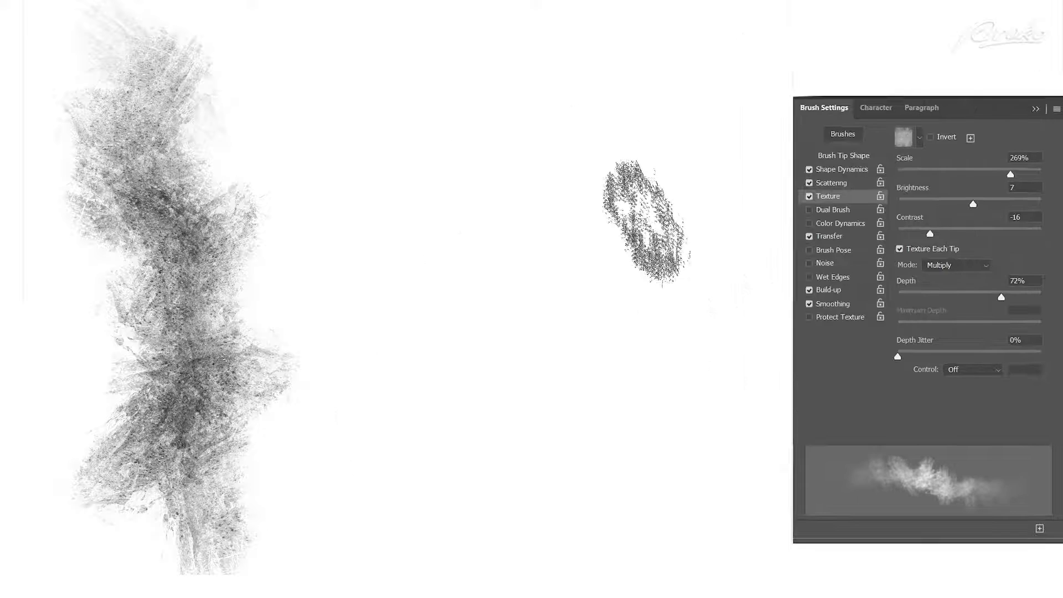
pyautogui.moveTo(642, 200)
pyautogui.mouseDown()
pyautogui.moveTo(490, 175)
pyautogui.moveTo(620, 239)
pyautogui.moveTo(545, 362)
pyautogui.moveTo(497, 390)
pyautogui.moveTo(591, 419)
pyautogui.moveTo(369, 433)
pyautogui.moveTo(369, 311)
pyautogui.moveTo(348, 295)
pyautogui.moveTo(308, 475)
pyautogui.moveTo(696, 389)
pyautogui.moveTo(732, 218)
pyautogui.moveTo(769, 321)
pyautogui.moveTo(746, 361)
pyautogui.moveTo(664, 210)
pyautogui.moveTo(624, 401)
pyautogui.moveTo(414, 459)
pyautogui.mouseUp()
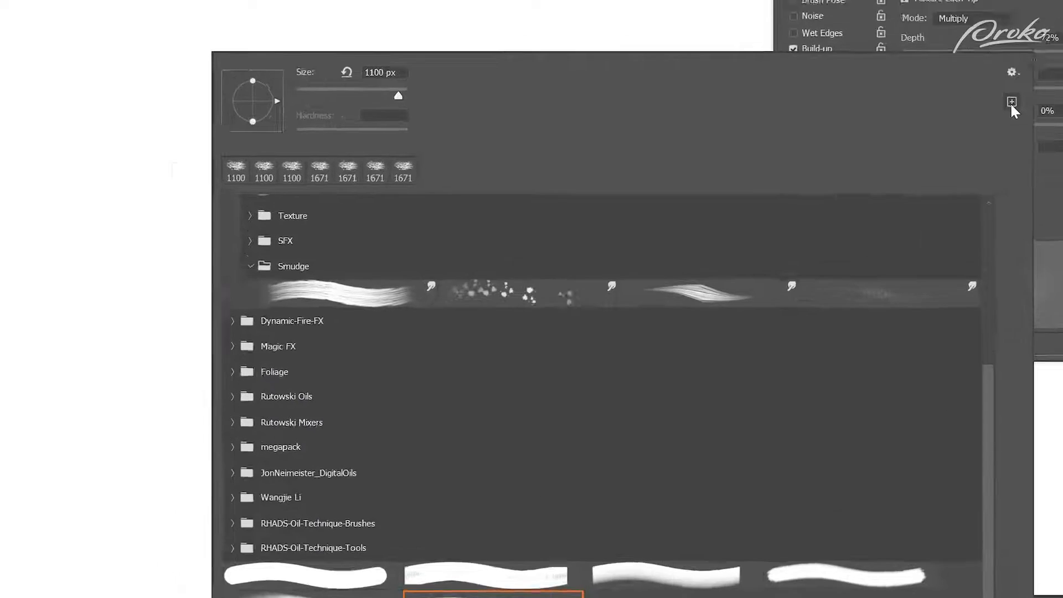
# Save the current brush as a new preset named "Texture" with its size captured.
pyautogui.click(807, 95)
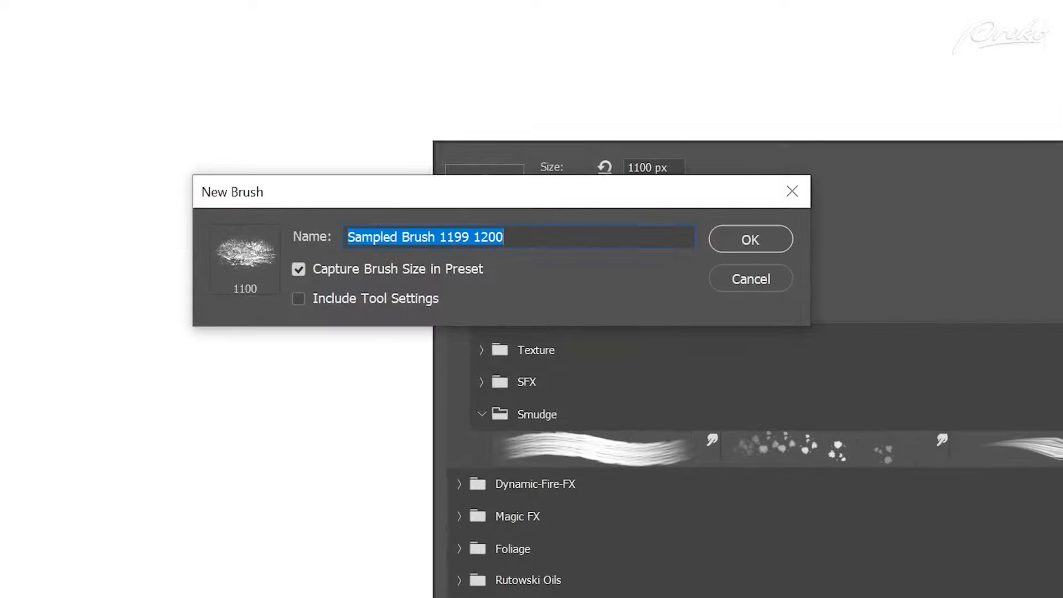
pyautogui.write('Texture')
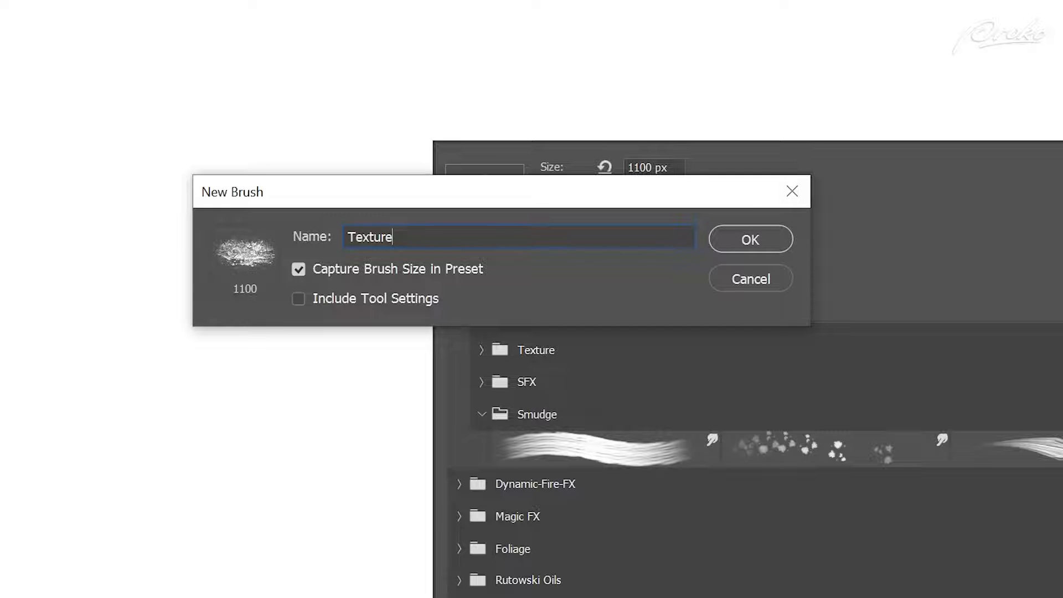
pyautogui.click(744, 235)
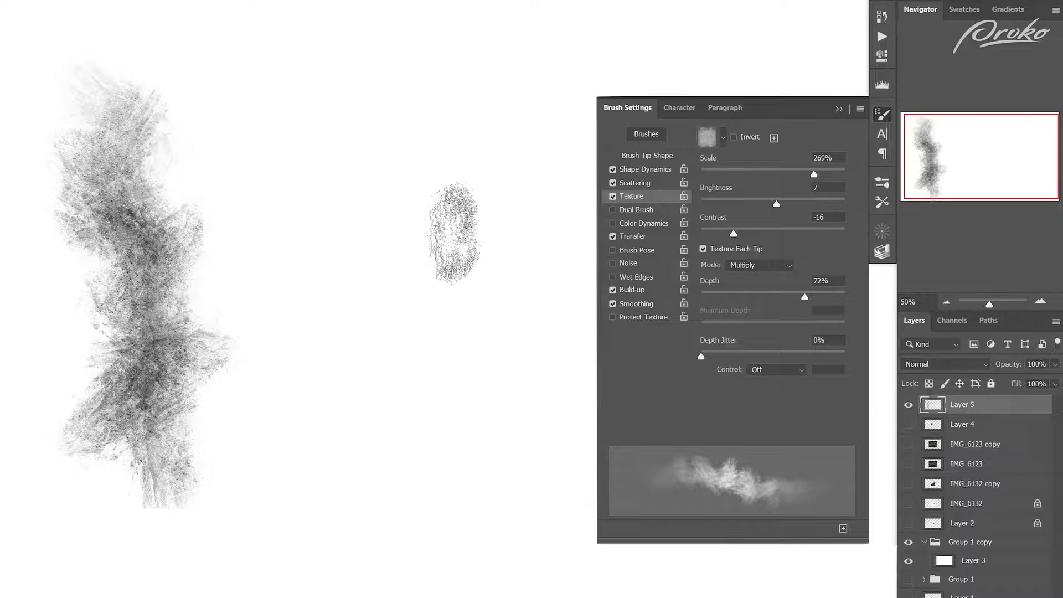
# Paint a broad mass of overlapping dark strokes on Layer 5 beside the vertical test stroke with the texture brush.
pyautogui.moveTo(504, 212)
pyautogui.mouseDown()
pyautogui.moveTo(449, 199)
pyautogui.moveTo(314, 273)
pyautogui.moveTo(531, 270)
pyautogui.moveTo(339, 306)
pyautogui.moveTo(488, 354)
pyautogui.moveTo(306, 399)
pyautogui.moveTo(547, 380)
pyautogui.moveTo(336, 443)
pyautogui.moveTo(279, 291)
pyautogui.moveTo(255, 306)
pyautogui.moveTo(256, 410)
pyautogui.moveTo(221, 219)
pyautogui.moveTo(360, 127)
pyautogui.mouseUp()
pyautogui.moveTo(343, 185)
pyautogui.mouseDown()
pyautogui.moveTo(451, 149)
pyautogui.moveTo(504, 274)
pyautogui.moveTo(578, 285)
pyautogui.moveTo(520, 330)
pyautogui.moveTo(454, 273)
pyautogui.mouseUp()
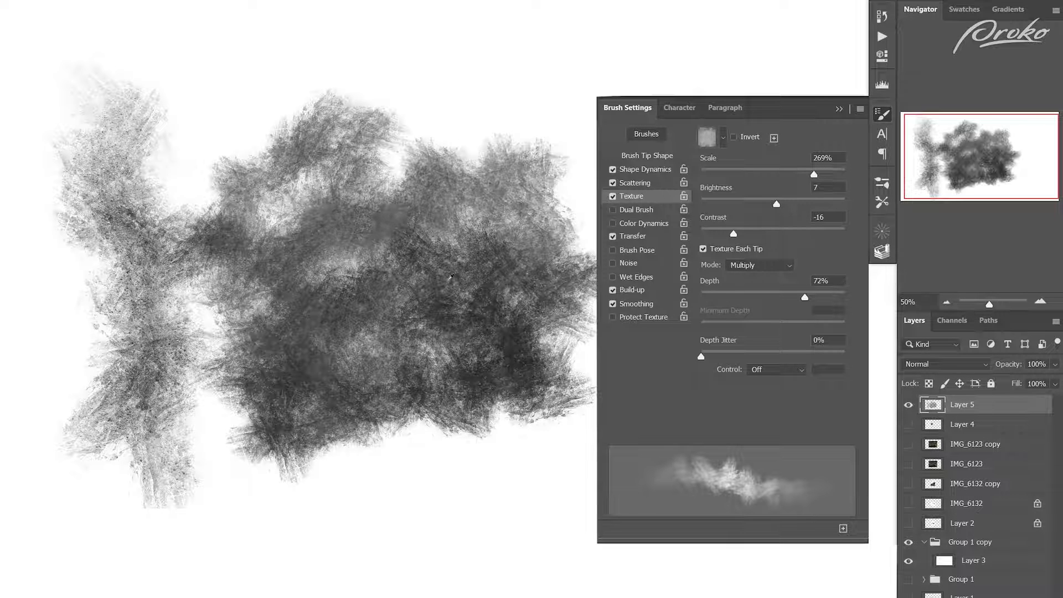
pyautogui.moveTo(462, 228)
pyautogui.mouseDown()
pyautogui.moveTo(412, 188)
pyautogui.moveTo(356, 217)
pyautogui.mouseUp()
pyautogui.moveTo(451, 130)
pyautogui.mouseDown()
pyautogui.moveTo(467, 154)
pyautogui.moveTo(432, 216)
pyautogui.moveTo(388, 183)
pyautogui.moveTo(432, 238)
pyautogui.moveTo(527, 235)
pyautogui.mouseUp()
# Switch to the soft tapered brush preset, blend the upper middle of the dark mass and paint light sky patches there.
pyautogui.rightClick(110, 169)
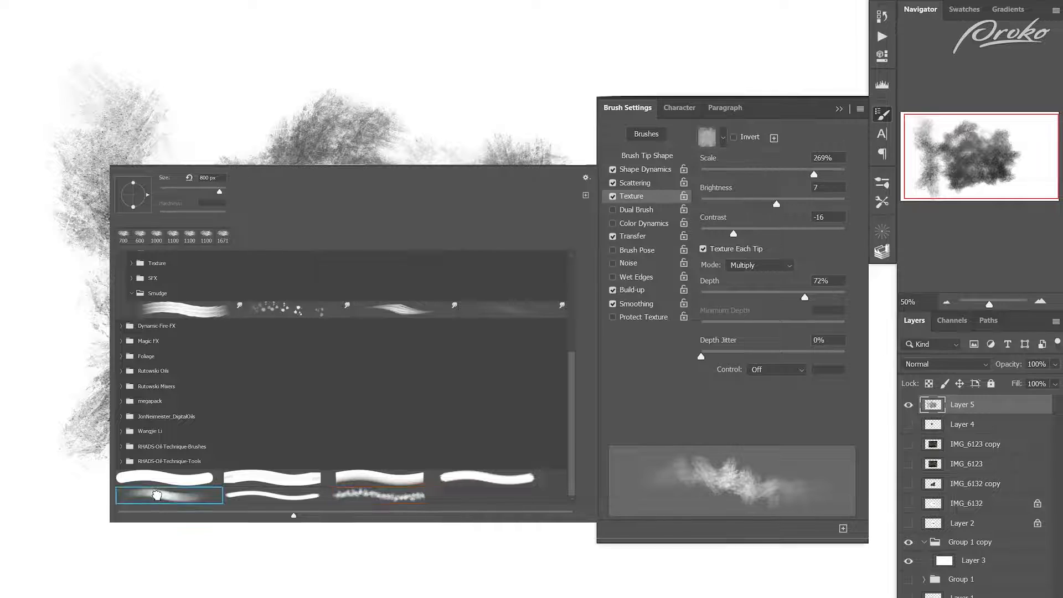
pyautogui.doubleClick(157, 494)
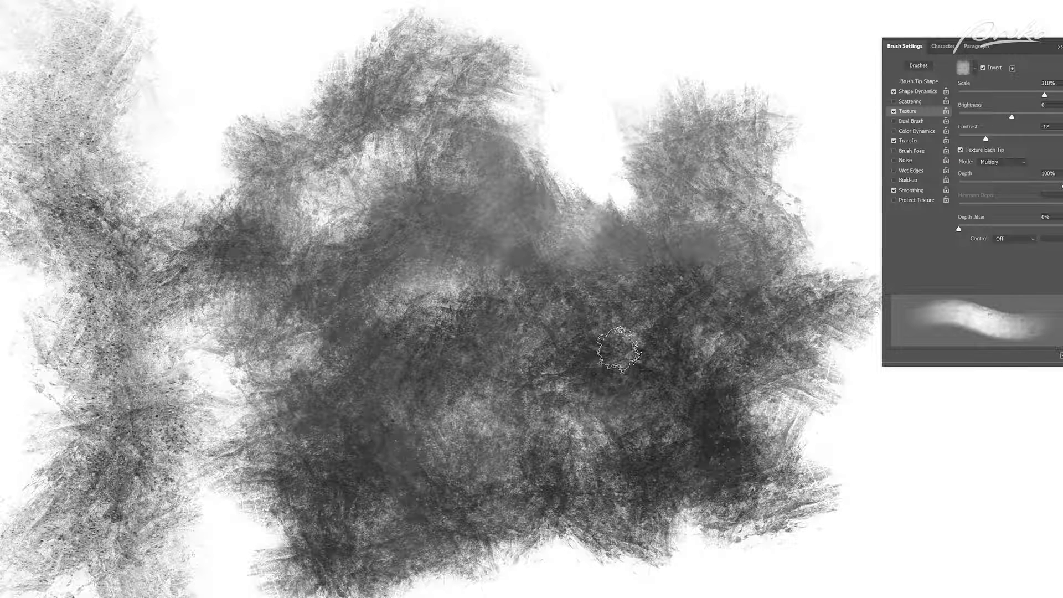
pyautogui.moveTo(554, 216)
pyautogui.mouseDown()
pyautogui.moveTo(581, 147)
pyautogui.moveTo(592, 260)
pyautogui.moveTo(681, 285)
pyautogui.mouseUp()
pyautogui.moveTo(623, 178)
pyautogui.mouseDown()
pyautogui.moveTo(682, 265)
pyautogui.moveTo(705, 254)
pyautogui.mouseUp()
pyautogui.press('x')
pyautogui.moveTo(651, 206)
pyautogui.mouseDown()
pyautogui.moveTo(663, 185)
pyautogui.moveTo(615, 172)
pyautogui.moveTo(590, 123)
pyautogui.moveTo(521, 144)
pyautogui.moveTo(483, 206)
pyautogui.mouseUp()
# Sample a dark grey from the canvas and block in vertical tower shapes below the light sky patches.
pyautogui.keyDown('alt'); pyautogui.click(676, 244); pyautogui.keyUp('alt')
pyautogui.moveTo(629, 276); pyautogui.dragTo(587, 271)
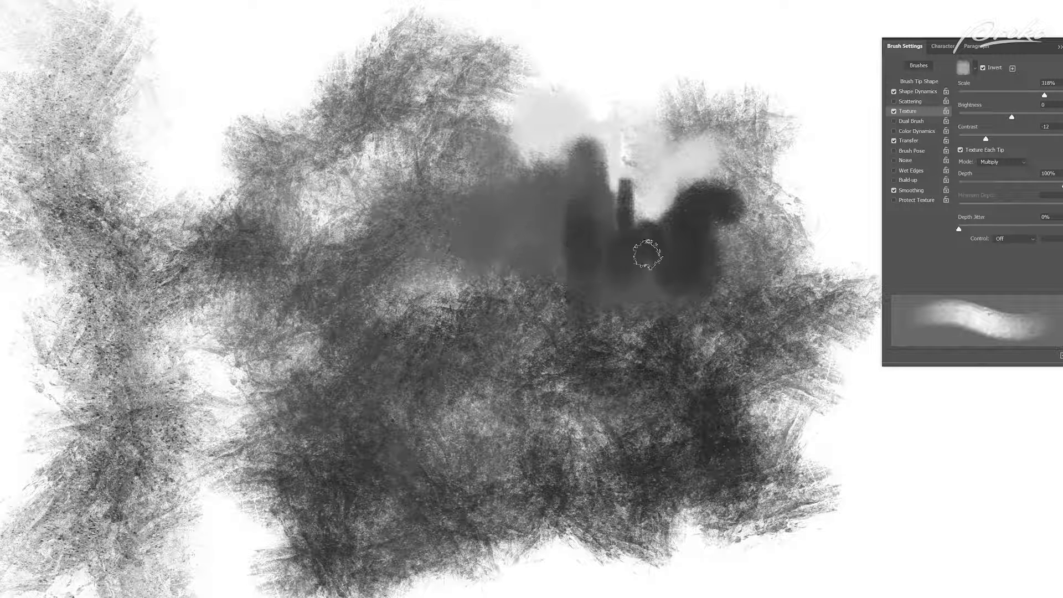
pyautogui.moveTo(554, 208); pyautogui.dragTo(534, 277)
pyautogui.moveTo(532, 171); pyautogui.dragTo(523, 271)
# Enlarge the brush, sample the dark grey and fill in a large dark mass to the left of the towers.
pyautogui.press('b')
pyautogui.press(']')
pyautogui.press(']')
pyautogui.press(']')
pyautogui.keyDown('alt'); pyautogui.click(677, 228); pyautogui.keyUp('alt')
pyautogui.moveTo(516, 192)
pyautogui.mouseDown()
pyautogui.moveTo(490, 181)
pyautogui.moveTo(418, 302)
pyautogui.moveTo(617, 313)
pyautogui.mouseUp()
# Sample a mid grey and paint a winding path from the base of the towers into a wide foreground area.
pyautogui.keyDown('alt'); pyautogui.click(687, 242); pyautogui.keyUp('alt')
pyautogui.moveTo(506, 322)
pyautogui.mouseDown()
pyautogui.moveTo(626, 298)
pyautogui.moveTo(598, 295)
pyautogui.moveTo(615, 272)
pyautogui.mouseUp()
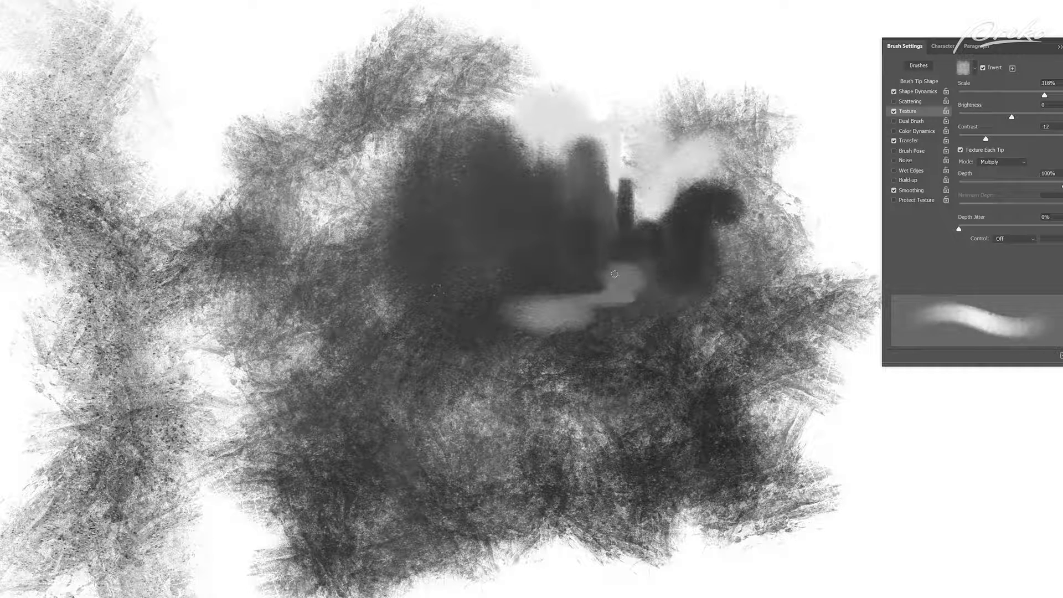
pyautogui.press('[')
pyautogui.press('[')
pyautogui.press('[')
pyautogui.press('[')
pyautogui.press(']')
pyautogui.press(']')
pyautogui.press(']')
pyautogui.moveTo(575, 324)
pyautogui.mouseDown()
pyautogui.moveTo(471, 336)
pyautogui.moveTo(669, 368)
pyautogui.moveTo(471, 380)
pyautogui.mouseUp()
pyautogui.moveTo(471, 379); pyautogui.dragTo(686, 382)
# Paint fine strokes at the far end of the path and sharpen its upper right bend with a smaller brush.
pyautogui.press('[')
pyautogui.press('[')
pyautogui.press('[')
pyautogui.press('[')
pyautogui.press('[')
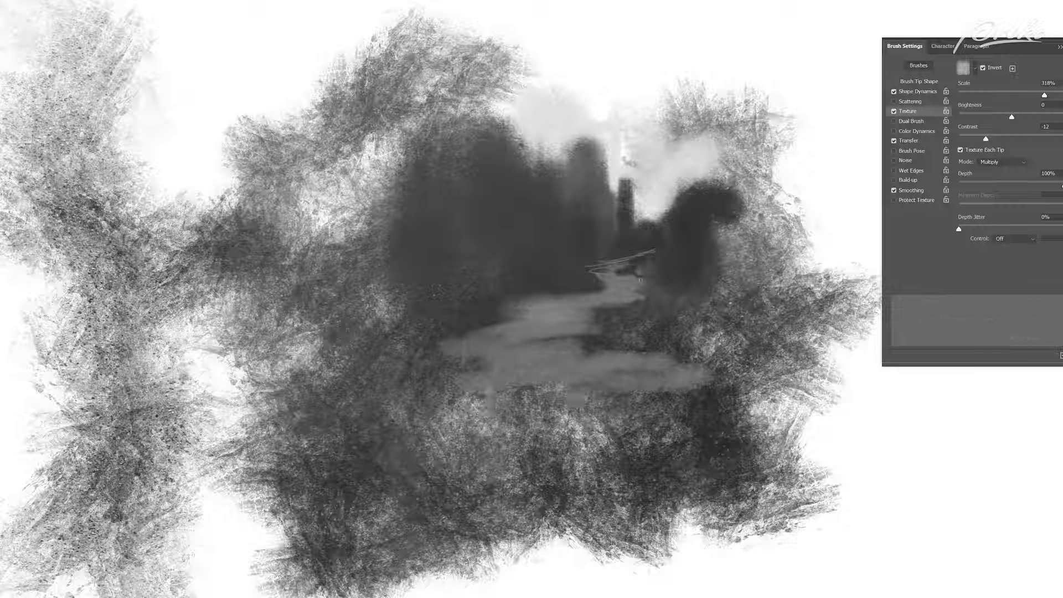
pyautogui.press(']')
pyautogui.press(']')
pyautogui.press('[')
pyautogui.press('[')
pyautogui.press('[')
pyautogui.moveTo(637, 277); pyautogui.dragTo(661, 282)
# Extend the left edge of the path's middle section into a tapered point, adjusting the brush size.
pyautogui.press('[')
pyautogui.press(']')
pyautogui.press(']')
pyautogui.press(']')
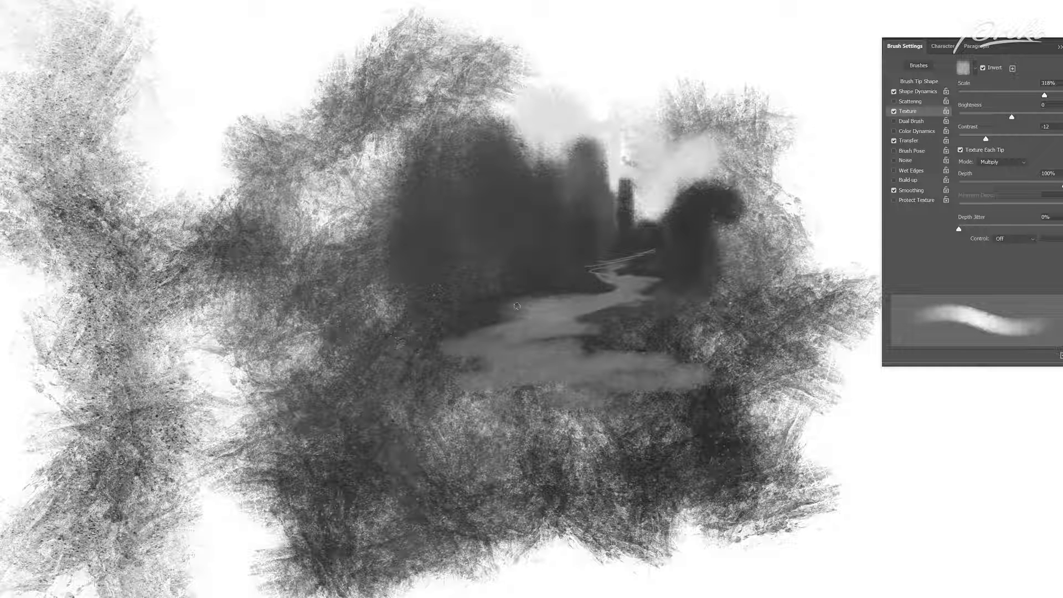
pyautogui.press('[')
pyautogui.moveTo(517, 307); pyautogui.dragTo(467, 308)
pyautogui.press(']')
pyautogui.press('[')
pyautogui.press(']')
pyautogui.press(']')
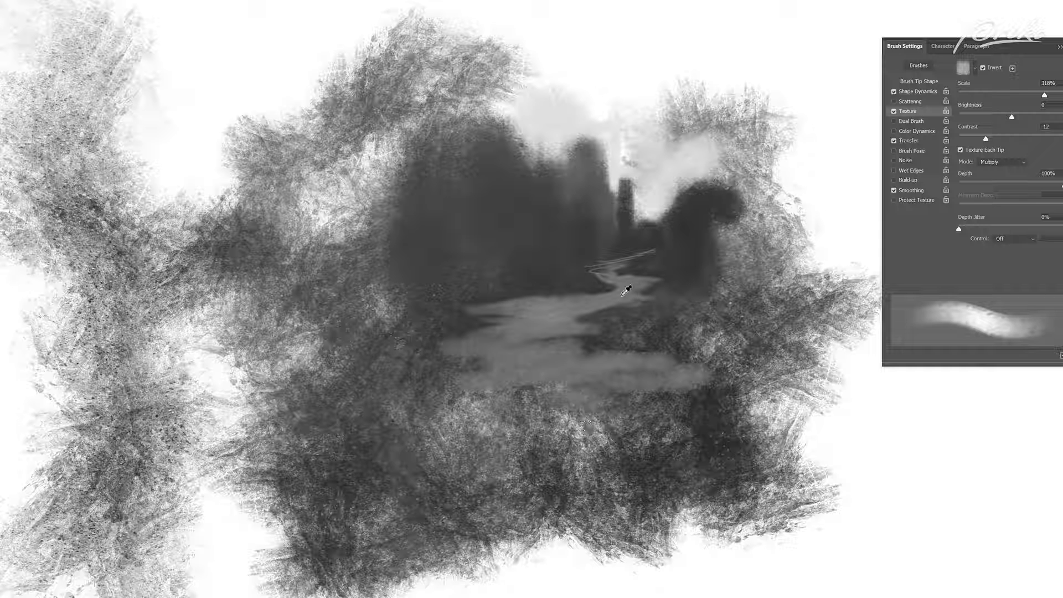
# Paint a broad mid-grey sky behind the towers and trim around the small thin tower with a smaller brush.
pyautogui.moveTo(646, 203)
pyautogui.mouseDown()
pyautogui.moveTo(650, 166)
pyautogui.moveTo(772, 157)
pyautogui.moveTo(627, 119)
pyautogui.moveTo(617, 127)
pyautogui.moveTo(611, 113)
pyautogui.moveTo(523, 89)
pyautogui.moveTo(487, 97)
pyautogui.moveTo(694, 69)
pyautogui.moveTo(786, 130)
pyautogui.mouseUp()
pyautogui.press('[')
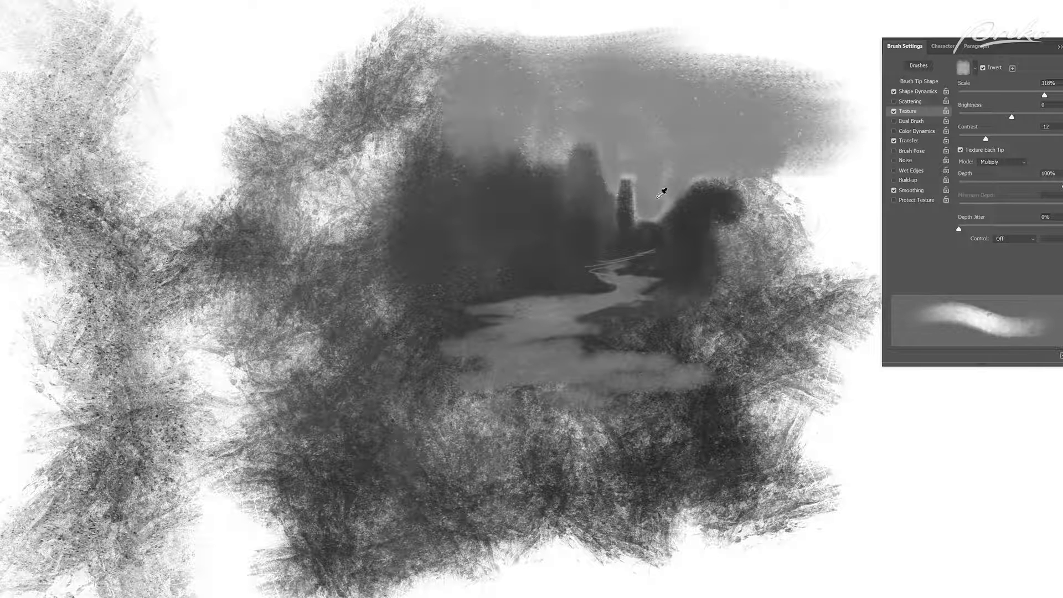
pyautogui.press('[')
pyautogui.press('[')
pyautogui.press('[')
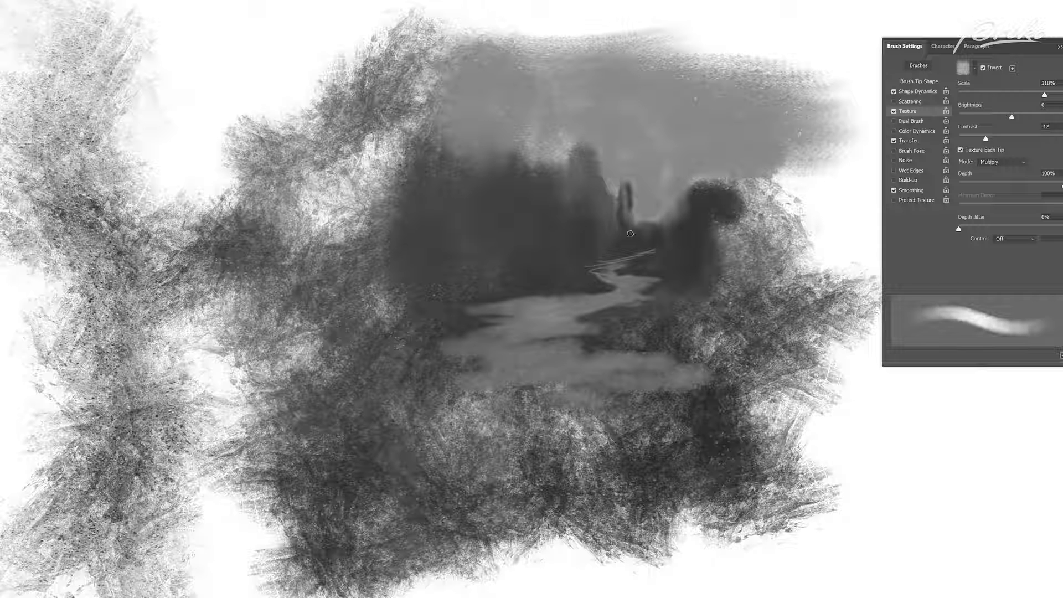
# Paint dark round-topped towers against the grey sky, growing taller toward the left.
pyautogui.press(']')
pyautogui.press(']')
pyautogui.moveTo(575, 152)
pyautogui.mouseDown()
pyautogui.moveTo(574, 220)
pyautogui.moveTo(572, 146)
pyautogui.moveTo(558, 201)
pyautogui.moveTo(529, 206)
pyautogui.mouseUp()
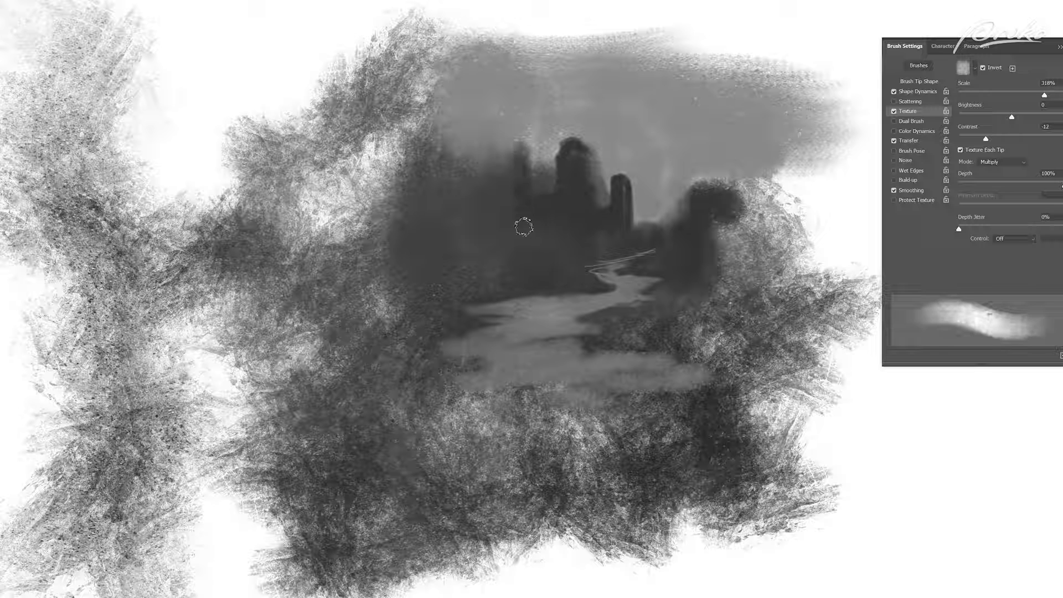
pyautogui.moveTo(507, 127)
pyautogui.mouseDown()
pyautogui.moveTo(482, 173)
pyautogui.moveTo(487, 227)
pyautogui.mouseUp()
# Reduce the brush size and clean up the far end of the path into a narrow winding strip.
pyautogui.press('[')
pyautogui.press('[')
pyautogui.press('[')
pyautogui.moveTo(609, 264); pyautogui.dragTo(612, 275)
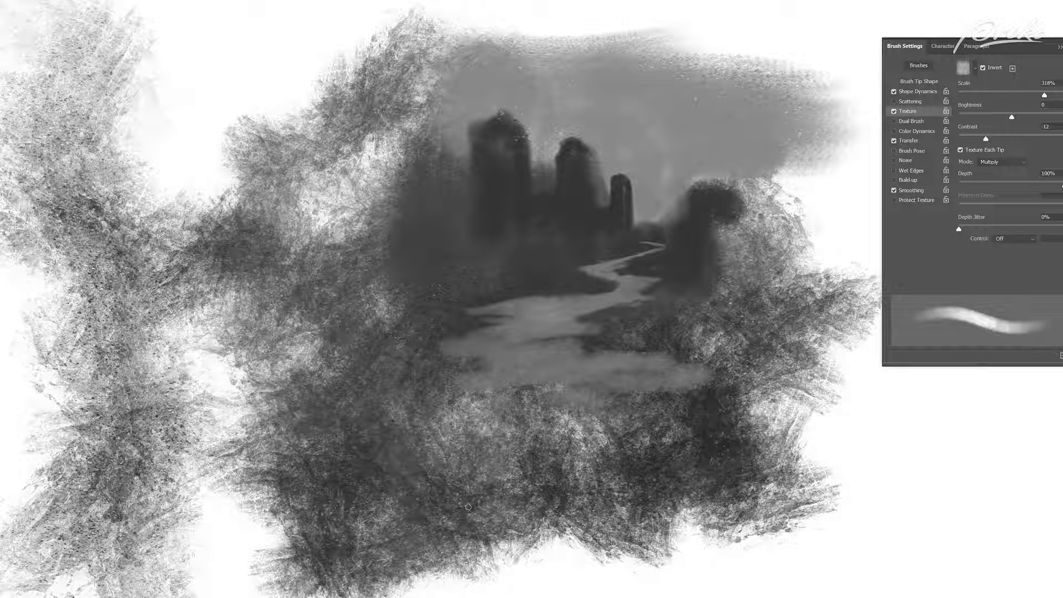
# Enlarge the brush and paint light puffy clouds above the right-hand dark rock and behind the round-topped towers.
pyautogui.press(']')
pyautogui.press(']')
pyautogui.press(']')
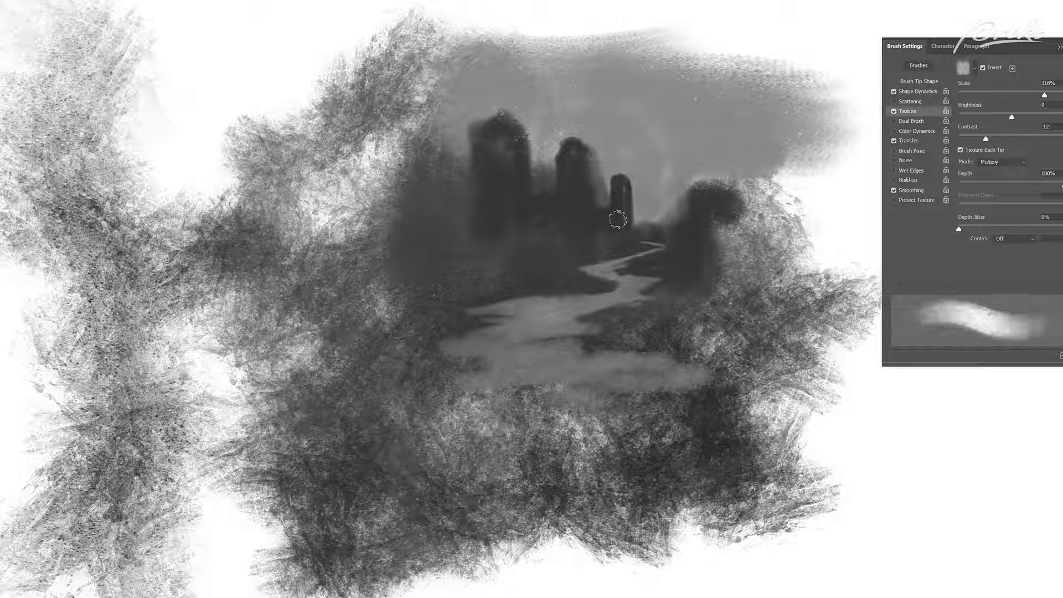
pyautogui.keyDown('alt'); pyautogui.click(521, 206); pyautogui.keyUp('alt')
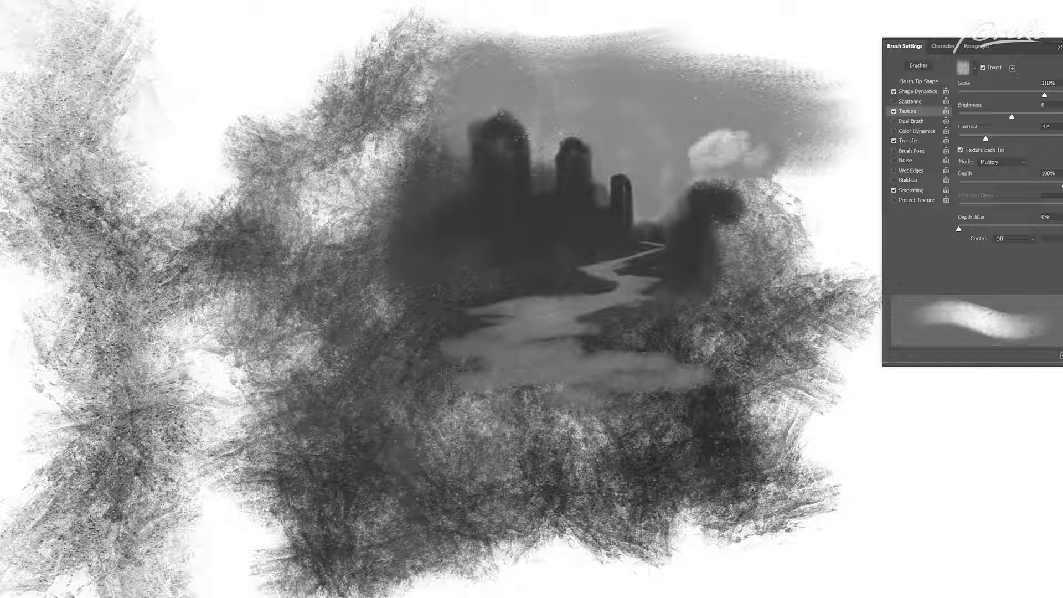
pyautogui.moveTo(766, 169); pyautogui.dragTo(833, 155)
pyautogui.moveTo(701, 166); pyautogui.dragTo(680, 172)
pyautogui.moveTo(738, 141)
pyautogui.mouseDown()
pyautogui.moveTo(802, 128)
pyautogui.moveTo(778, 147)
pyautogui.mouseUp()
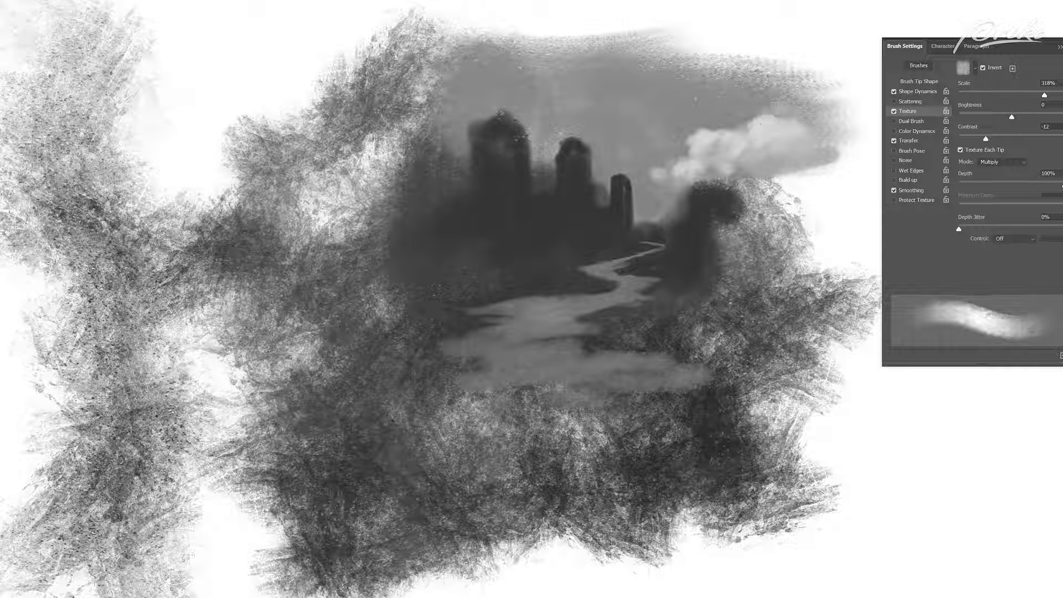
pyautogui.moveTo(574, 116)
pyautogui.mouseDown()
pyautogui.moveTo(583, 137)
pyautogui.moveTo(607, 145)
pyautogui.moveTo(594, 167)
pyautogui.moveTo(621, 159)
pyautogui.mouseUp()
pyautogui.moveTo(619, 142)
pyautogui.mouseDown()
pyautogui.moveTo(659, 164)
pyautogui.moveTo(602, 165)
pyautogui.mouseUp()
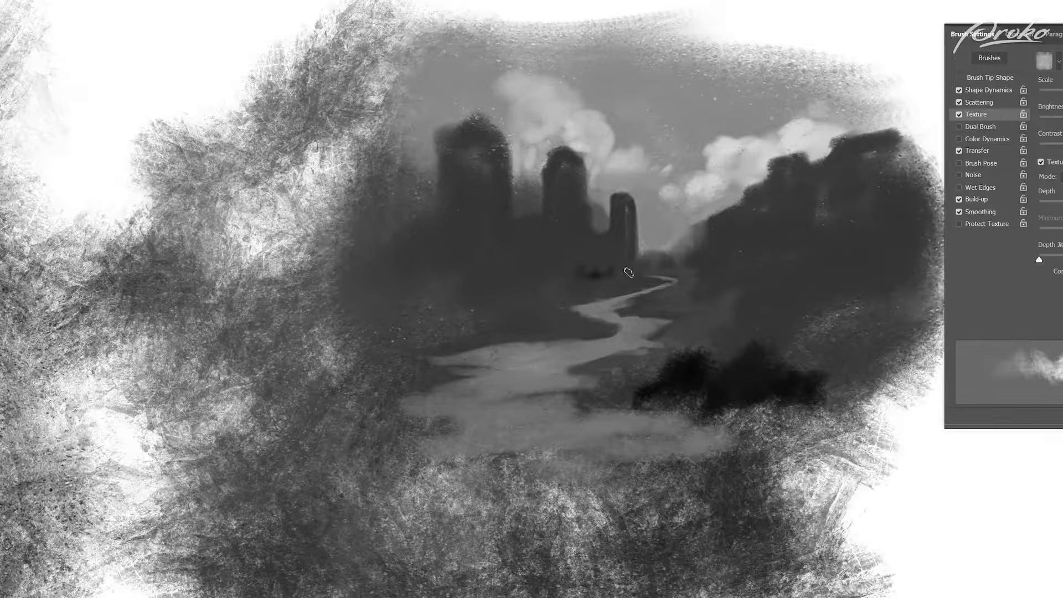
# Paint a row of dark bushes along the base of the towers with the scattering, textured brush.
pyautogui.moveTo(629, 272); pyautogui.dragTo(545, 272)
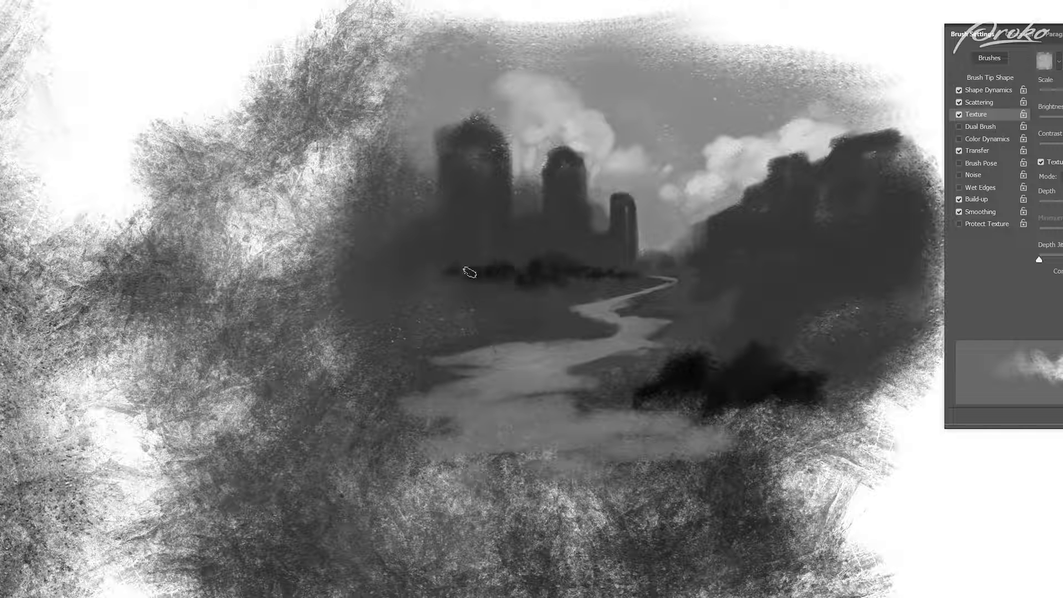
pyautogui.moveTo(372, 274)
pyautogui.mouseDown()
pyautogui.moveTo(343, 309)
pyautogui.moveTo(323, 205)
pyautogui.mouseUp()
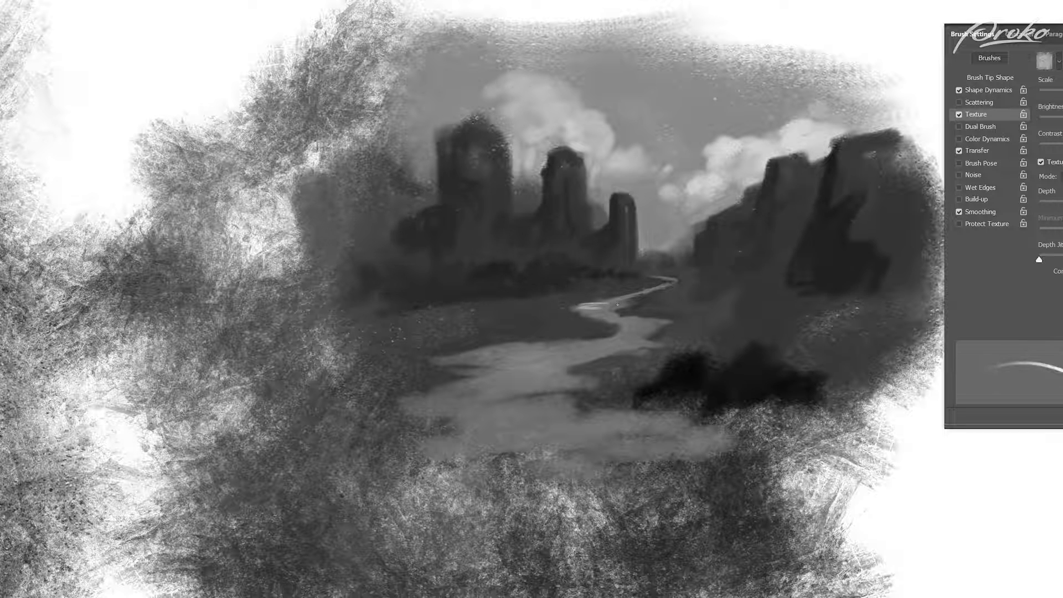
# Add light horizontal highlights down the middle of the winding path, varying the brush size between strokes.
pyautogui.moveTo(532, 364)
pyautogui.mouseDown()
pyautogui.moveTo(487, 407)
pyautogui.moveTo(606, 421)
pyautogui.mouseUp()
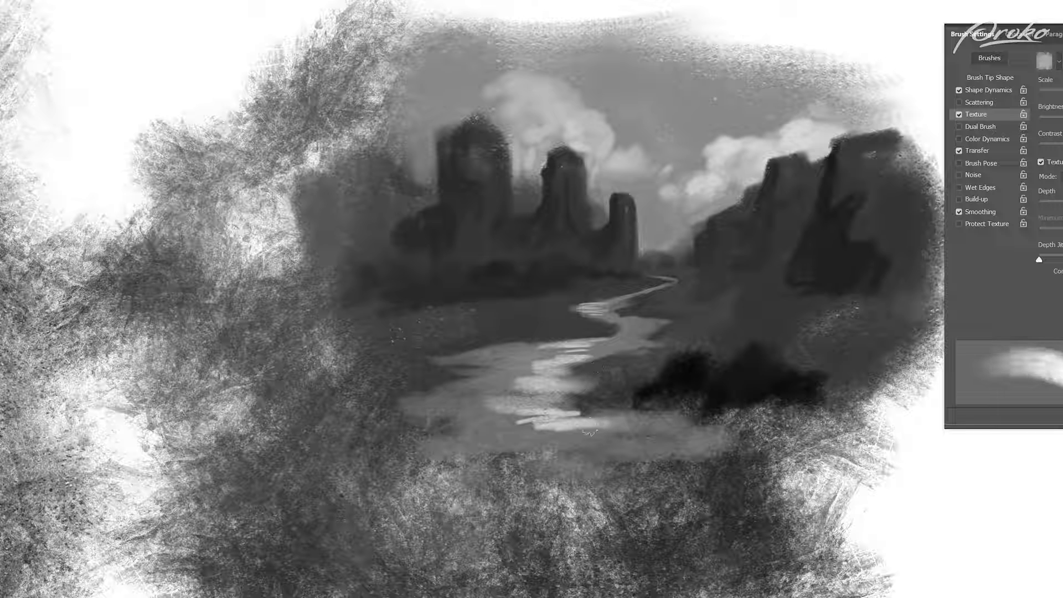
pyautogui.moveTo(554, 429); pyautogui.dragTo(481, 404)
pyautogui.moveTo(531, 378); pyautogui.dragTo(504, 385)
pyautogui.press('[')
pyautogui.moveTo(512, 365); pyautogui.dragTo(573, 350)
pyautogui.press(']')
pyautogui.press('[')
pyautogui.moveTo(534, 434); pyautogui.dragTo(572, 432)
pyautogui.moveTo(574, 446); pyautogui.dragTo(614, 444)
pyautogui.press(']')
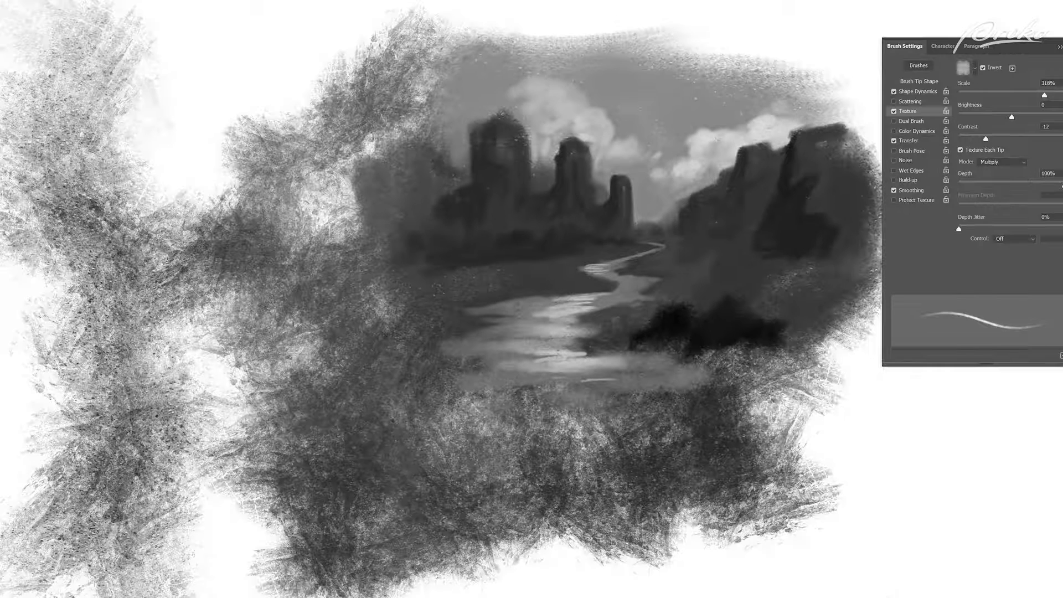
pyautogui.moveTo(529, 351); pyautogui.dragTo(485, 356)
# Sample the dark bush tone and draw thin bare branches rising from the foreground bush with a small brush.
pyautogui.press(']')
pyautogui.press(']')
pyautogui.press(']')
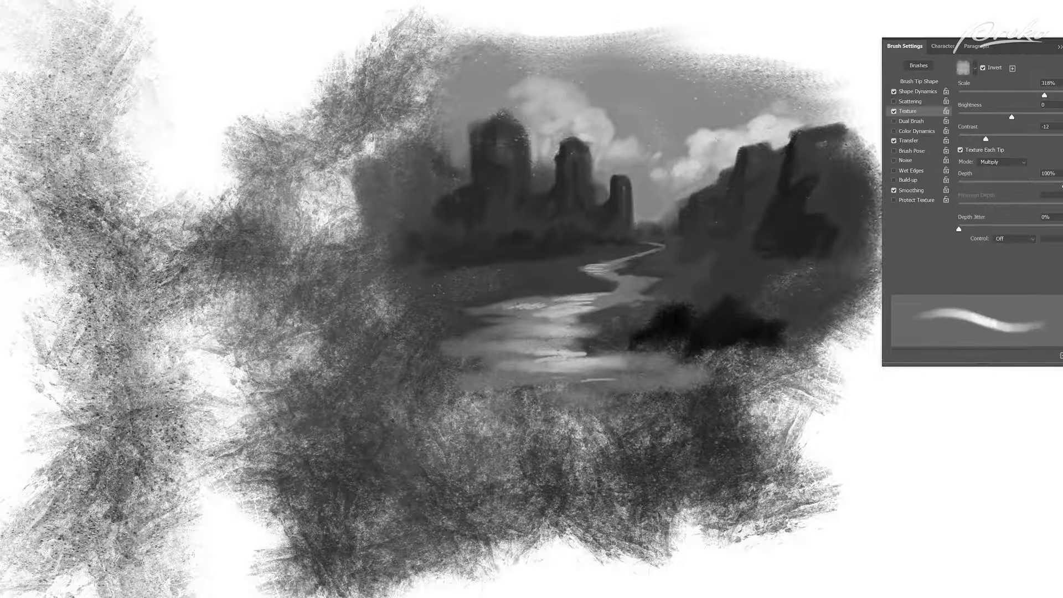
pyautogui.press(']')
pyautogui.keyDown('alt'); pyautogui.click(720, 335); pyautogui.keyUp('alt')
pyautogui.press('[')
pyautogui.press('[')
pyautogui.press('[')
pyautogui.press('[')
pyautogui.moveTo(676, 305); pyautogui.dragTo(675, 286)
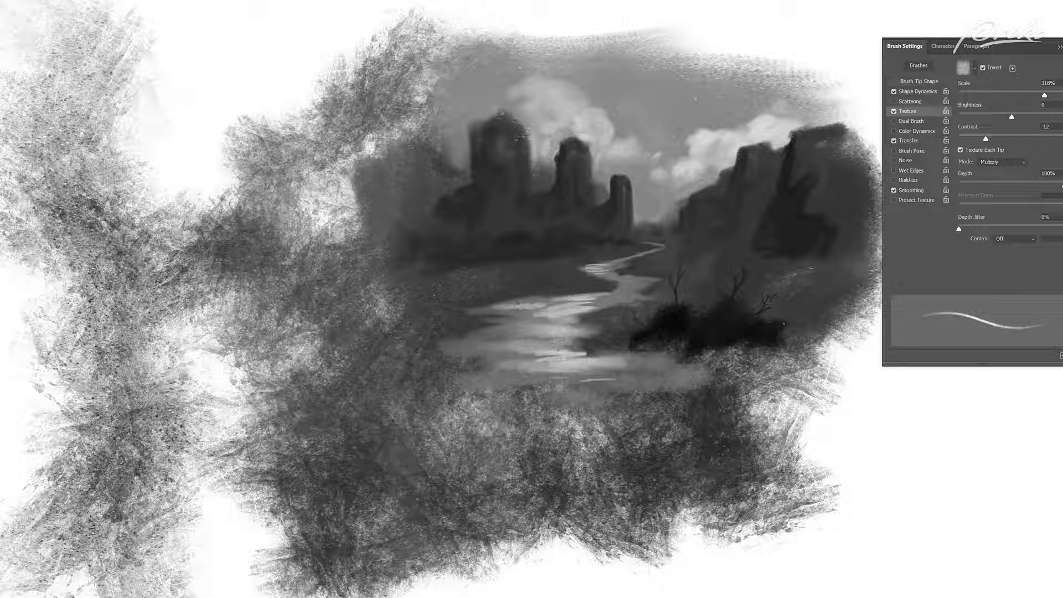
# Extend the right end of the foreground bush with dark, spiky grass strokes using a slightly larger brush.
pyautogui.press(']')
pyautogui.press(']')
pyautogui.moveTo(782, 333)
pyautogui.mouseDown()
pyautogui.moveTo(808, 341)
pyautogui.moveTo(732, 348)
pyautogui.mouseUp()
pyautogui.press(']')
pyautogui.press(']')
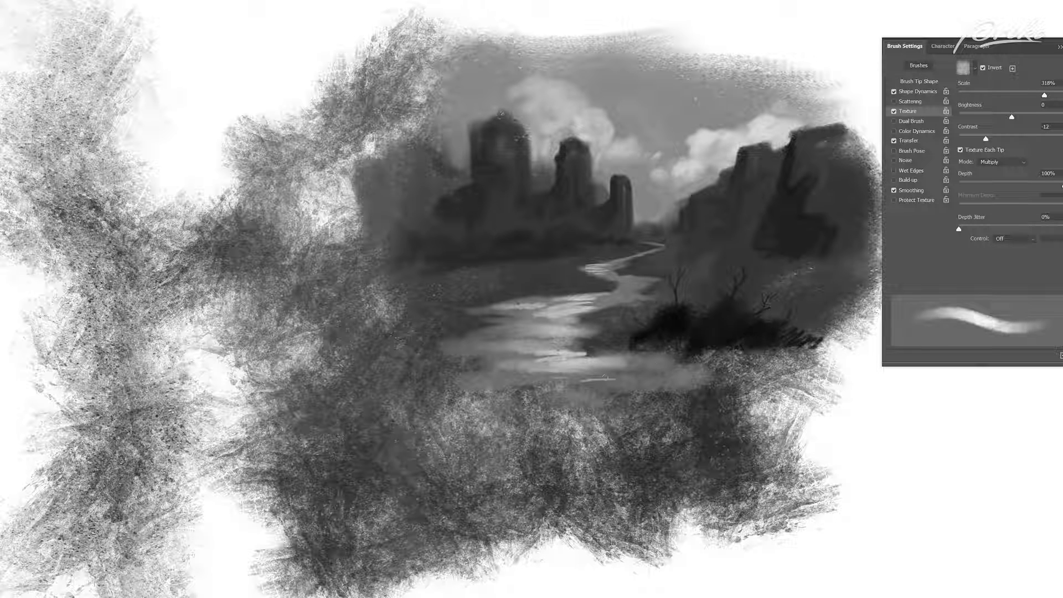
# Fill out the foreground bush's left side with dark foliage, resampling its tone and adjusting the brush size.
pyautogui.press(']')
pyautogui.press(']')
pyautogui.press(']')
pyautogui.moveTo(645, 322)
pyautogui.mouseDown()
pyautogui.moveTo(633, 335)
pyautogui.moveTo(654, 342)
pyautogui.moveTo(674, 327)
pyautogui.mouseUp()
pyautogui.keyDown('alt'); pyautogui.click(658, 336); pyautogui.keyUp('alt')
pyautogui.press('[')
pyautogui.press('[')
pyautogui.press('[')
pyautogui.press(']')
pyautogui.press(']')
pyautogui.press(']')
# Stretch the foreground bush leftward over the light path with low, tapering dark grass strokes in sampled tones.
pyautogui.keyDown('alt'); pyautogui.click(666, 339); pyautogui.keyUp('alt')
pyautogui.press('[')
pyautogui.press('[')
pyautogui.press('[')
pyautogui.press(']')
pyautogui.press(']')
pyautogui.press('[')
pyautogui.press('[')
pyautogui.press('[')
pyautogui.keyDown('alt'); pyautogui.click(670, 347); pyautogui.keyUp('alt')
pyautogui.press('[')
pyautogui.moveTo(642, 352)
pyautogui.mouseDown()
pyautogui.moveTo(592, 353)
pyautogui.moveTo(599, 335)
pyautogui.moveTo(587, 337)
pyautogui.moveTo(598, 332)
pyautogui.moveTo(567, 344)
pyautogui.mouseUp()
# Adjust the brush size and draw a thin, dark bare tree with a forked trunk on the path's left bank.
pyautogui.press('[')
pyautogui.press('[')
pyautogui.press(']')
pyautogui.press(']')
pyautogui.press('[')
pyautogui.press('[')
pyautogui.press('[')
pyautogui.press('[')
pyautogui.press('[')
pyautogui.press('[')
pyautogui.press(']')
pyautogui.press(']')
pyautogui.press(']')
pyautogui.press(']')
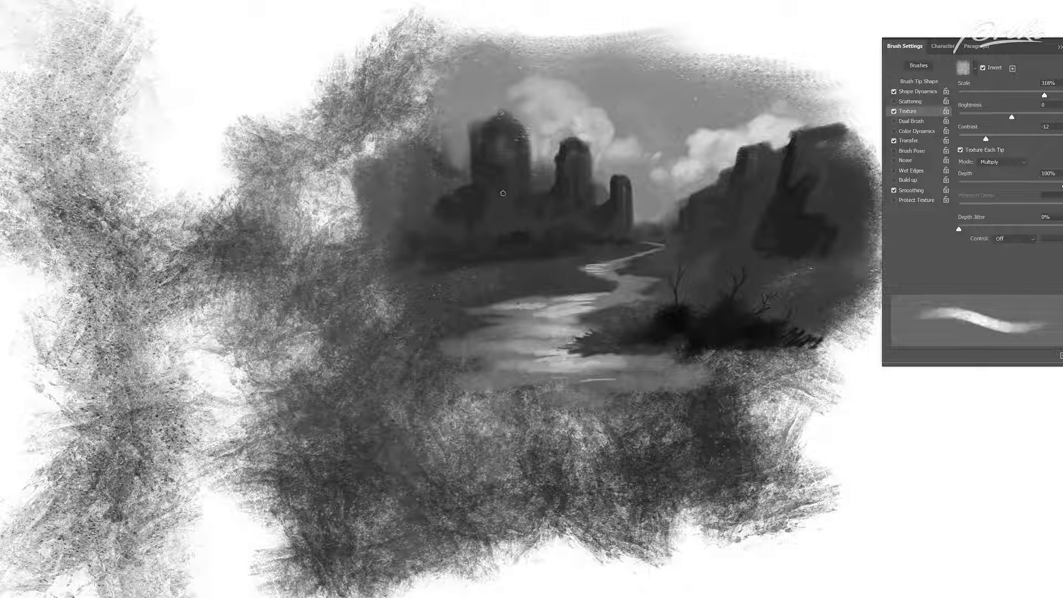
pyautogui.moveTo(489, 275); pyautogui.dragTo(485, 297)
pyautogui.moveTo(498, 246)
pyautogui.mouseDown()
pyautogui.moveTo(510, 215)
pyautogui.moveTo(503, 195)
pyautogui.mouseUp()
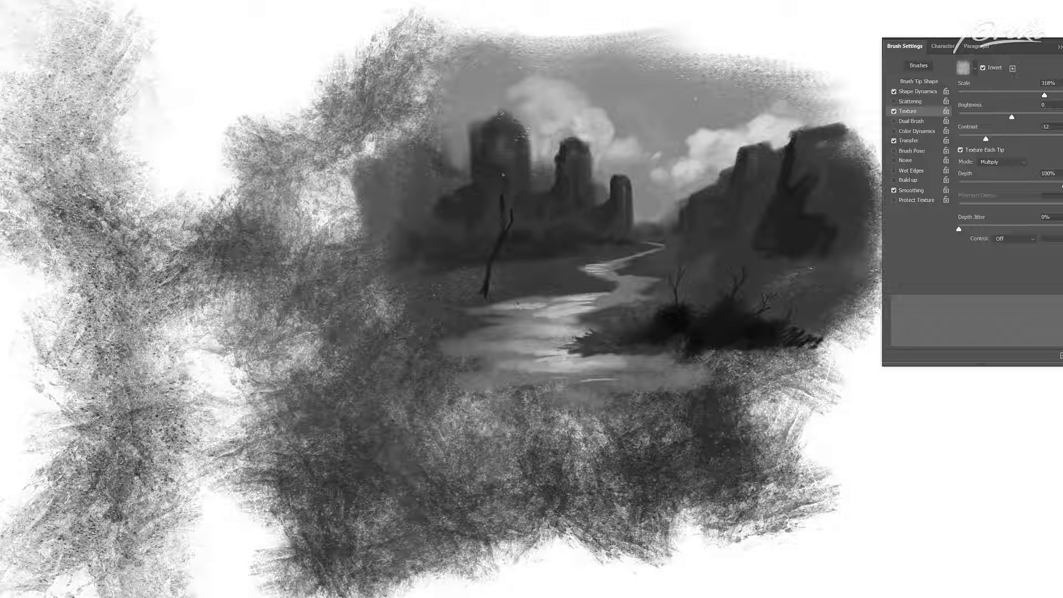